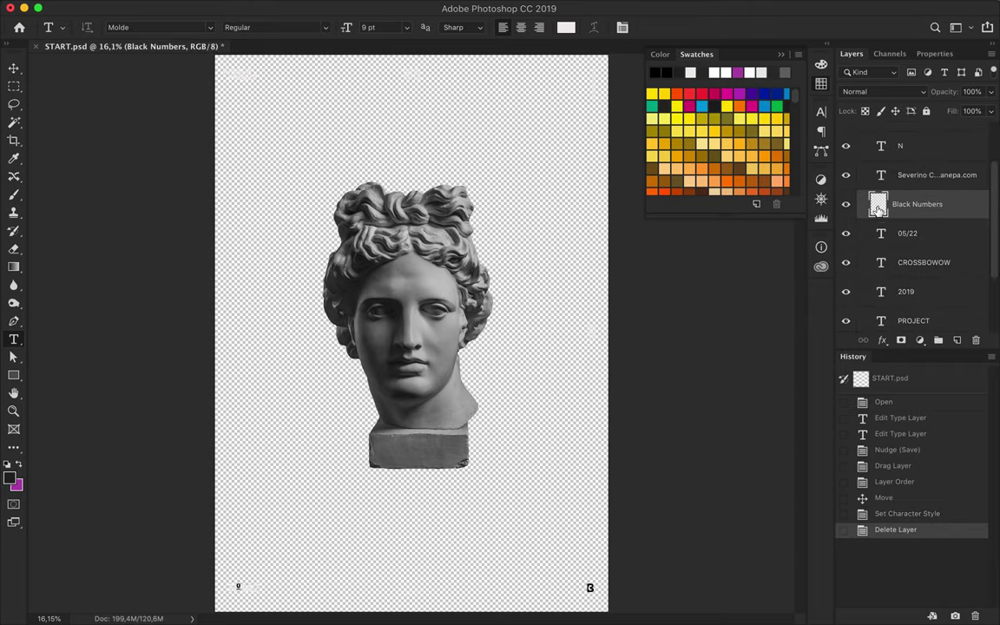
Set the text colour to #f0ecec and paint the Black Numbers corner numbers white.
{"action": "left_click", "coordinate": [878, 209], "text": "ctrl"}
{"action": "key", "text": "b"}
{"action": "left_click", "coordinate": [693, 75]}
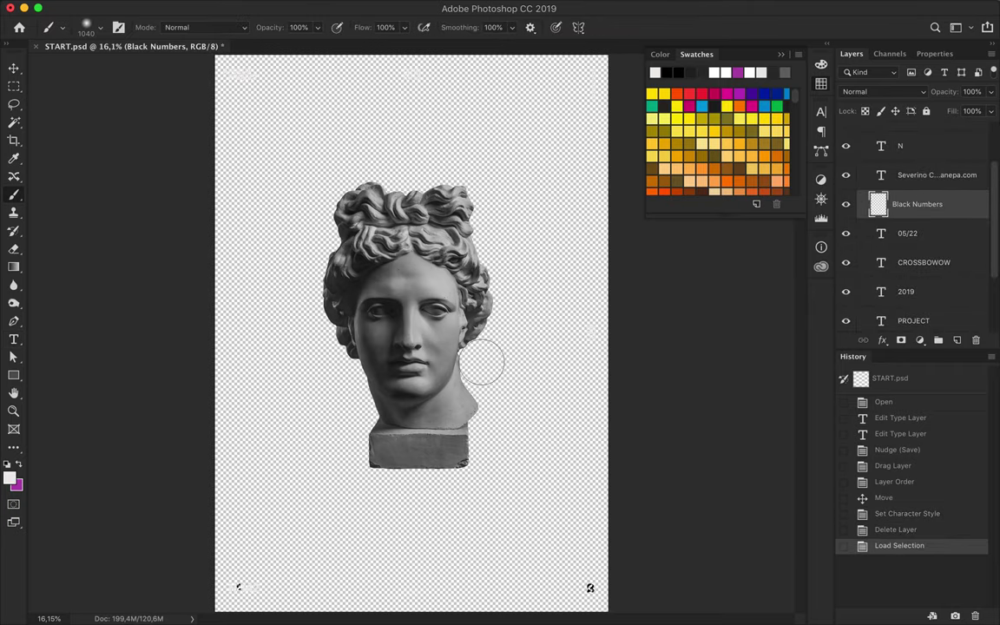
{"action": "left_click", "coordinate": [238, 587]}
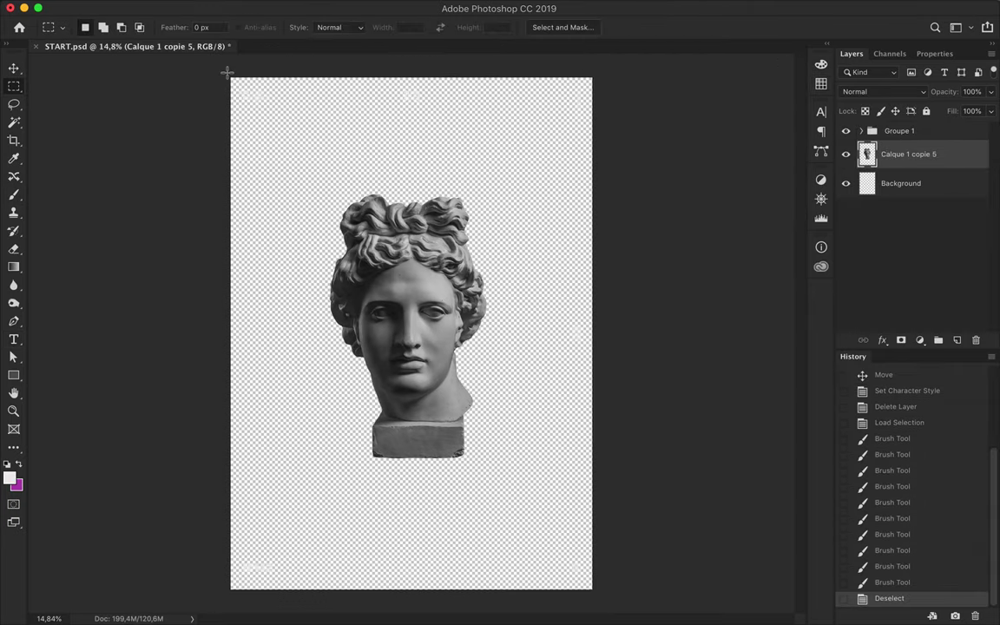
Draw a black full-page rectangle and place it below the statue layer.
{"action": "key", "text": "u"}
{"action": "left_click", "coordinate": [154, 27]}
{"action": "left_click", "coordinate": [120, 55]}
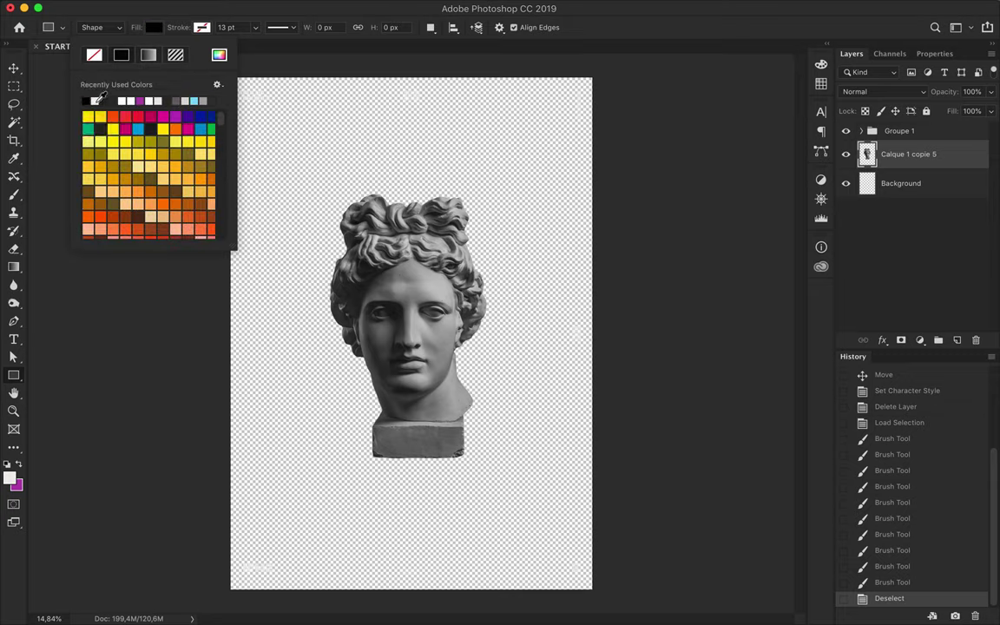
{"action": "left_click_drag", "start_coordinate": [552, 73], "coordinate": [224, 590]}
{"action": "left_click_drag", "start_coordinate": [892, 165], "coordinate": [892, 192]}
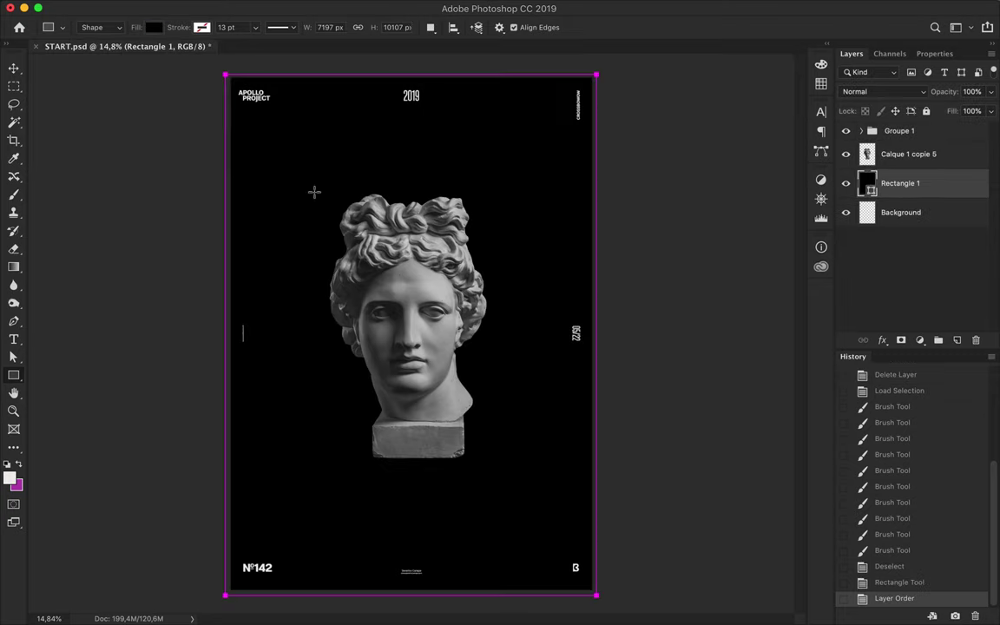
Copy the bust's left half onto its own layer and nudge it up-left.
{"action": "key", "text": "v"}
{"action": "left_click", "coordinate": [447, 265]}
{"action": "key", "text": "m"}
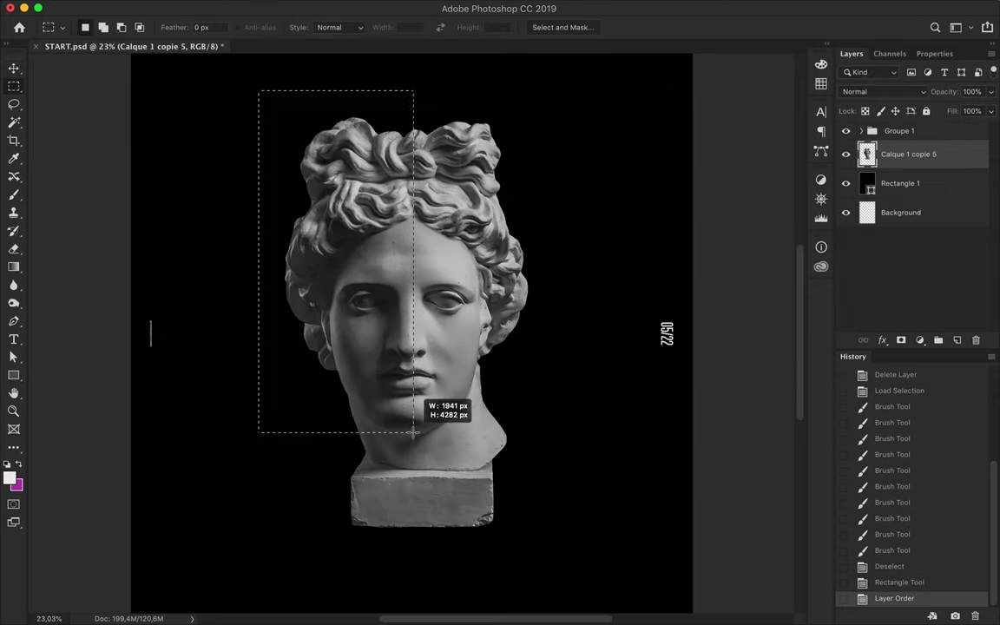
{"action": "key", "text": "ctrl+c"}
{"action": "key", "text": "ctrl+v"}
{"action": "key", "text": "v"}
{"action": "left_click_drag", "start_coordinate": [365, 260], "coordinate": [351, 247]}
{"action": "key", "text": "alt+bracketleft"}
Draw a circle on the face with a colourful horizontal gradient fill.
{"action": "key", "text": "u"}
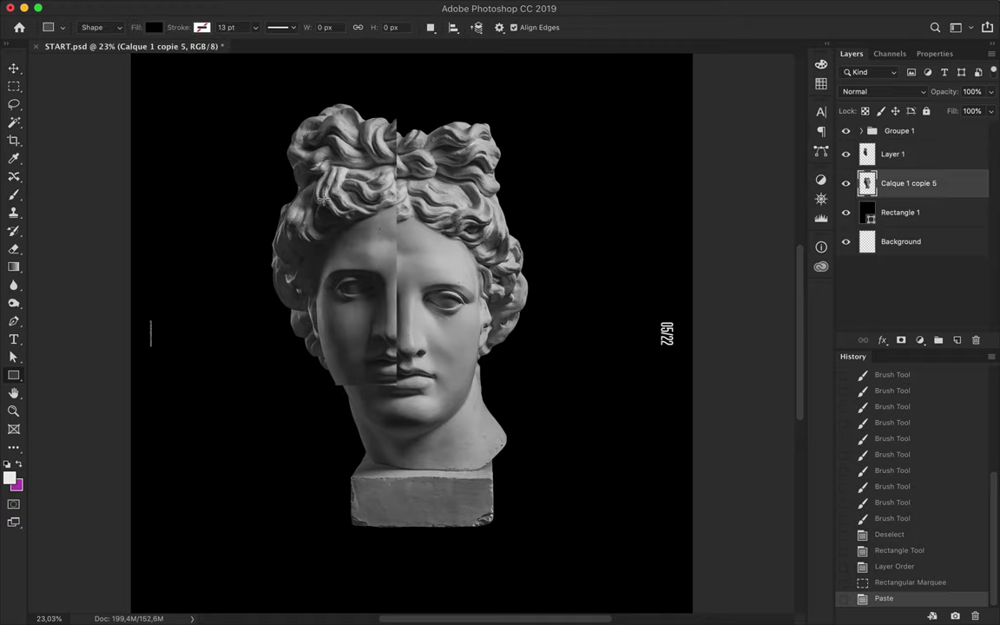
{"action": "left_click", "coordinate": [71, 399]}
{"action": "left_click", "coordinate": [154, 27]}
{"action": "left_click", "coordinate": [143, 49]}
{"action": "left_click", "coordinate": [165, 117]}
{"action": "left_click_drag", "start_coordinate": [439, 320], "coordinate": [491, 370]}
{"action": "left_click", "coordinate": [153, 27]}
{"action": "left_click_drag", "start_coordinate": [226, 191], "coordinate": [236, 191]}
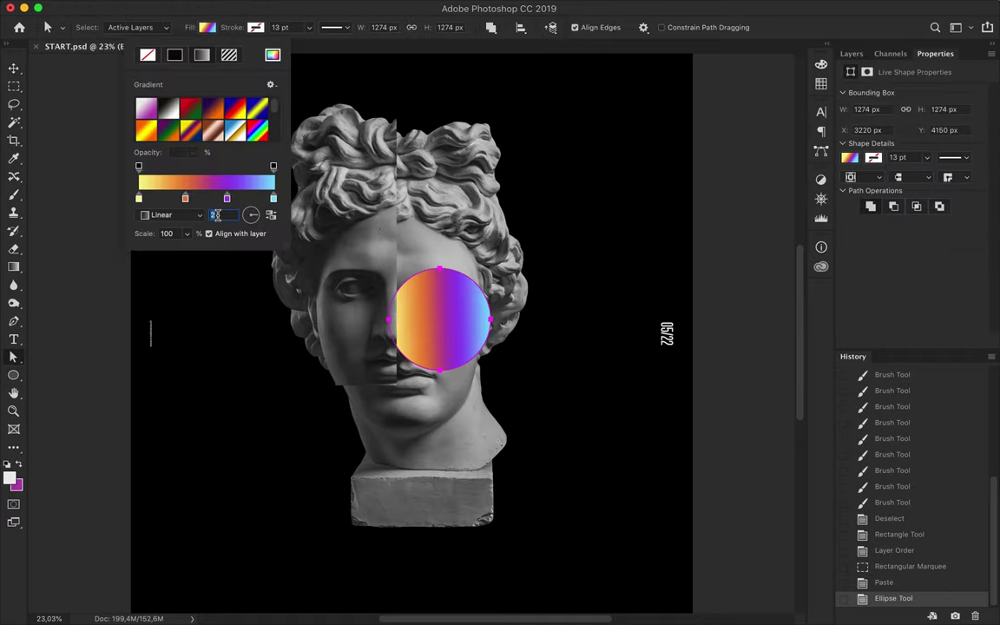
{"action": "key", "text": "Return"}
Enlarge the gradient circle to about 1948 px and move it beside the face half.
{"action": "key", "text": "v"}
{"action": "left_click_drag", "start_coordinate": [447, 321], "coordinate": [415, 373]}
{"action": "key", "text": "ctrl+t"}
{"action": "left_click_drag", "start_coordinate": [458, 423], "coordinate": [482, 404]}
{"action": "key", "text": "Return"}
{"action": "left_click_drag", "start_coordinate": [425, 365], "coordinate": [425, 382]}
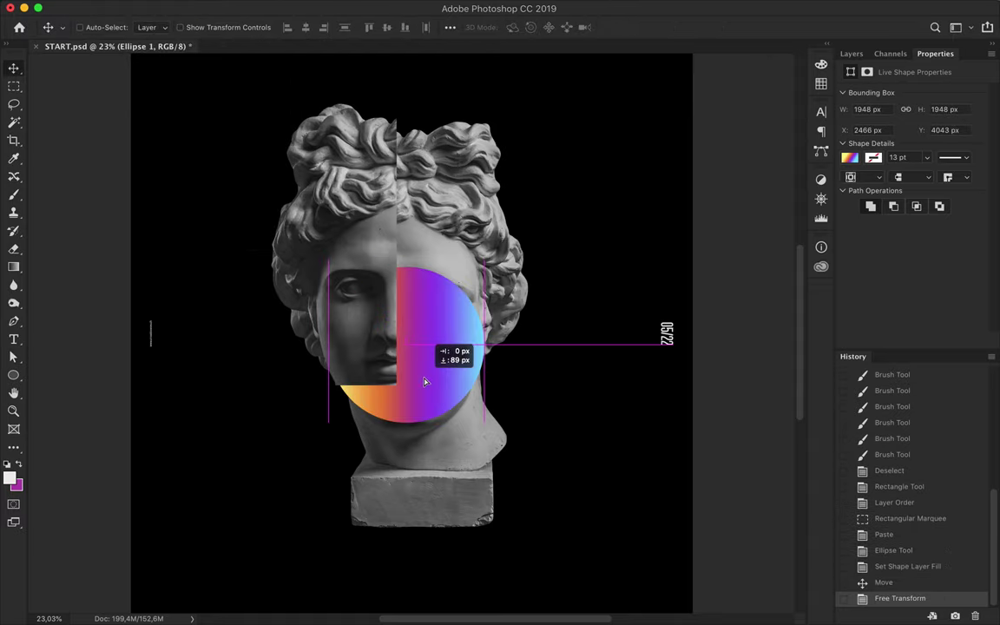
Hide the original full statue layer and zoom out to the whole poster.
{"action": "left_click", "coordinate": [851, 53]}
{"action": "left_click", "coordinate": [907, 211]}
{"action": "left_click", "coordinate": [846, 212]}
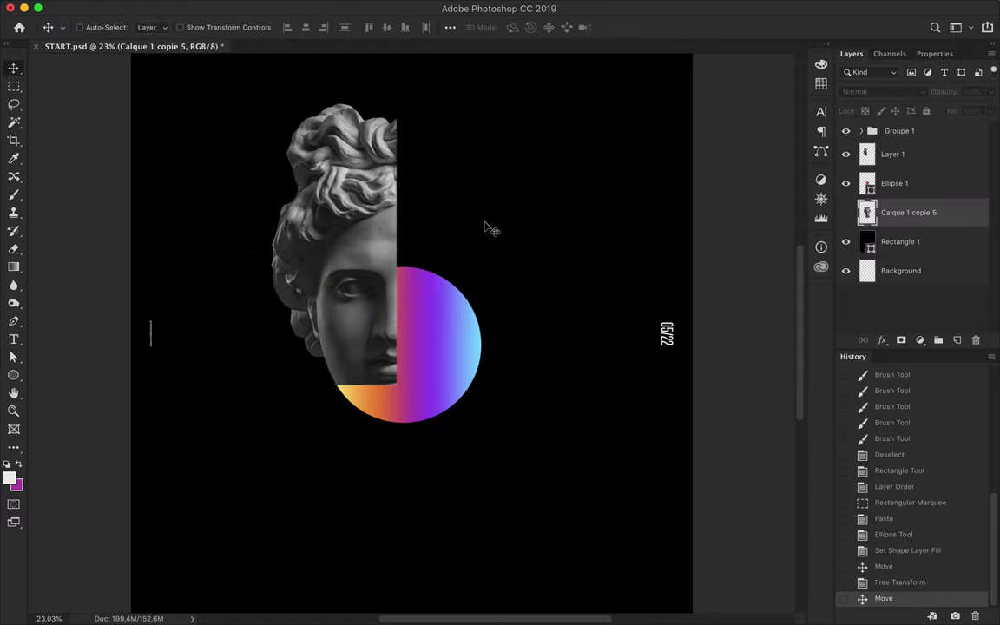
{"action": "key", "text": "ctrl+minus"}
Draw two tall dark grey vertical bars over the bust.
{"action": "key", "text": "u"}
{"action": "left_click", "coordinate": [153, 27]}
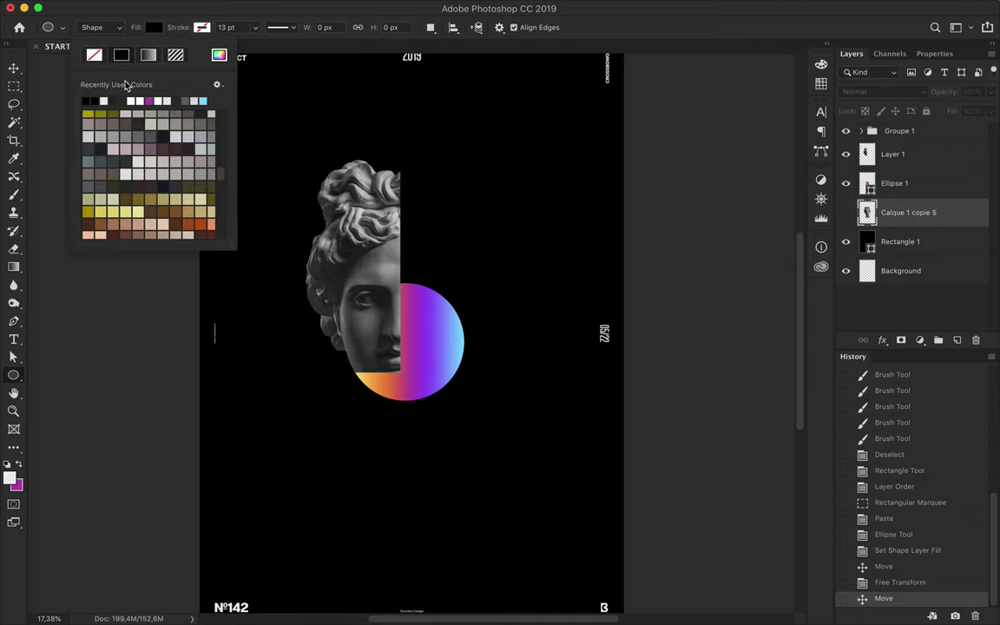
{"action": "key", "text": "Escape"}
{"action": "left_click_drag", "start_coordinate": [290, 143], "coordinate": [321, 311]}
{"action": "key", "text": "Delete"}
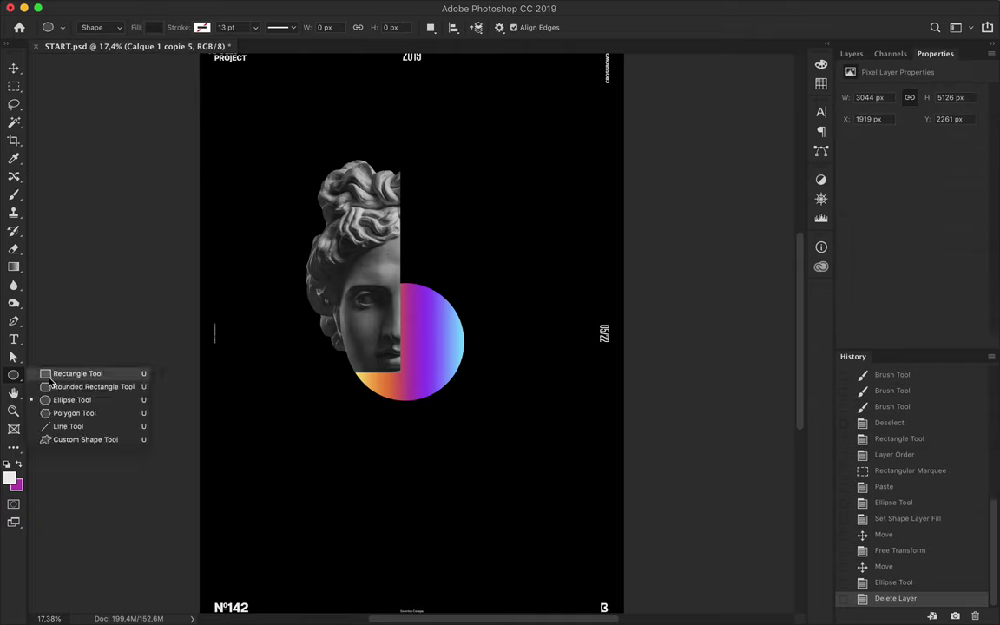
{"action": "left_click_drag", "start_coordinate": [436, 263], "coordinate": [452, 337]}
{"action": "left_click_drag", "start_coordinate": [368, 499], "coordinate": [338, 441]}
Cut an eye strip from the full statue, place it beside the semicircle, and hide the statue.
{"action": "key", "text": "v"}
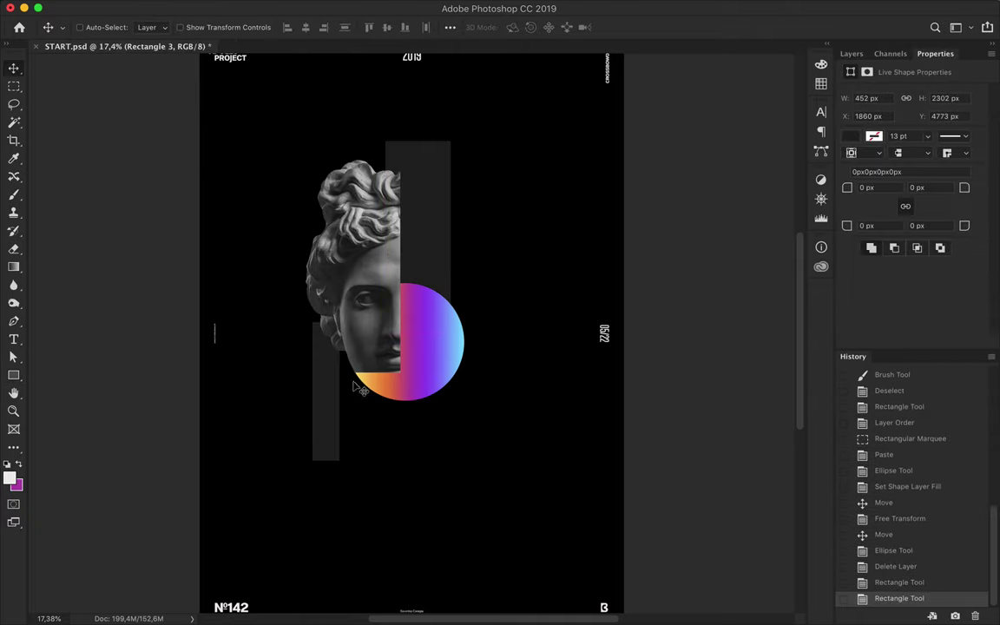
{"action": "left_click", "coordinate": [851, 52]}
{"action": "left_click", "coordinate": [845, 270]}
{"action": "left_click", "coordinate": [908, 270]}
{"action": "left_click_drag", "start_coordinate": [460, 443], "coordinate": [495, 560]}
{"action": "key", "text": "m"}
{"action": "left_click_drag", "start_coordinate": [488, 460], "coordinate": [490, 278]}
{"action": "left_click", "coordinate": [908, 295]}
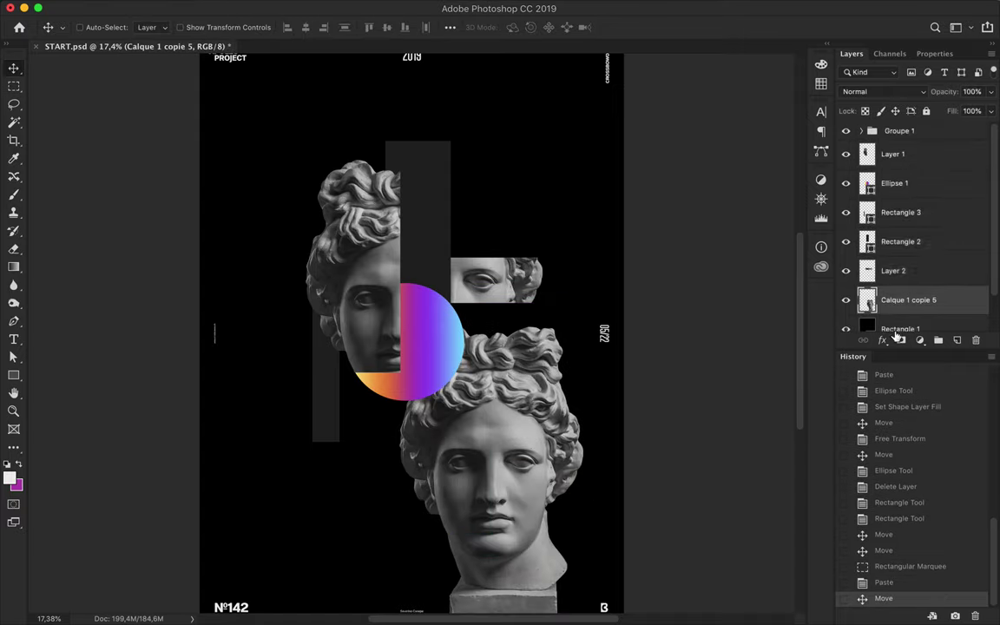
{"action": "left_click", "coordinate": [845, 294]}
Check Illustrator's recent new-document presets, then return to the Photoshop poster.
{"action": "left_click", "coordinate": [485, 605]}
{"action": "left_click", "coordinate": [150, 186]}
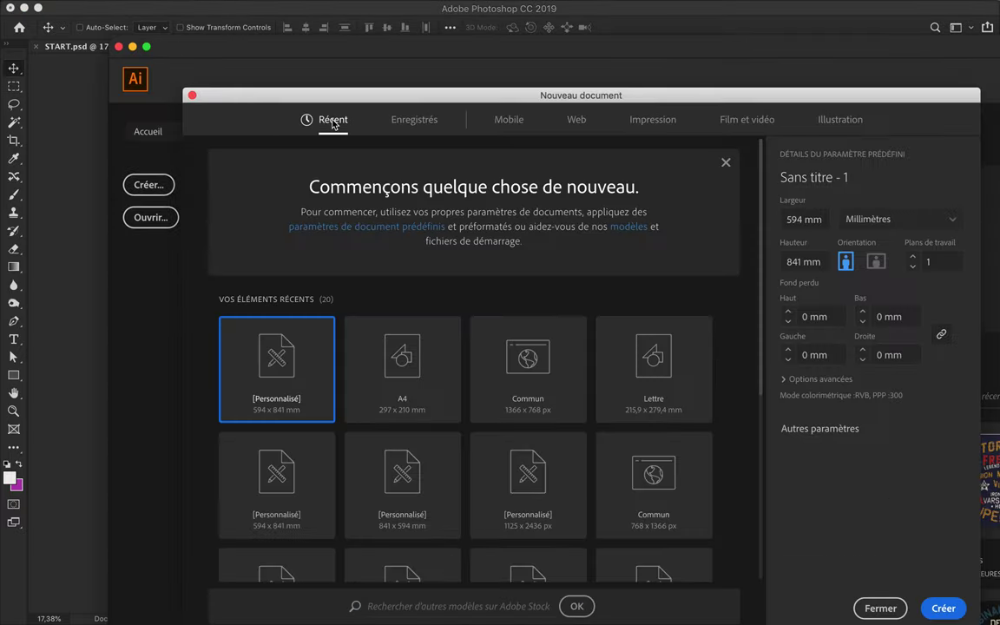
{"action": "key", "text": "Escape"}
{"action": "left_click", "coordinate": [107, 245]}
Draw a thin vertical gradient bar beside the eye strip.
{"action": "left_click", "coordinate": [482, 296]}
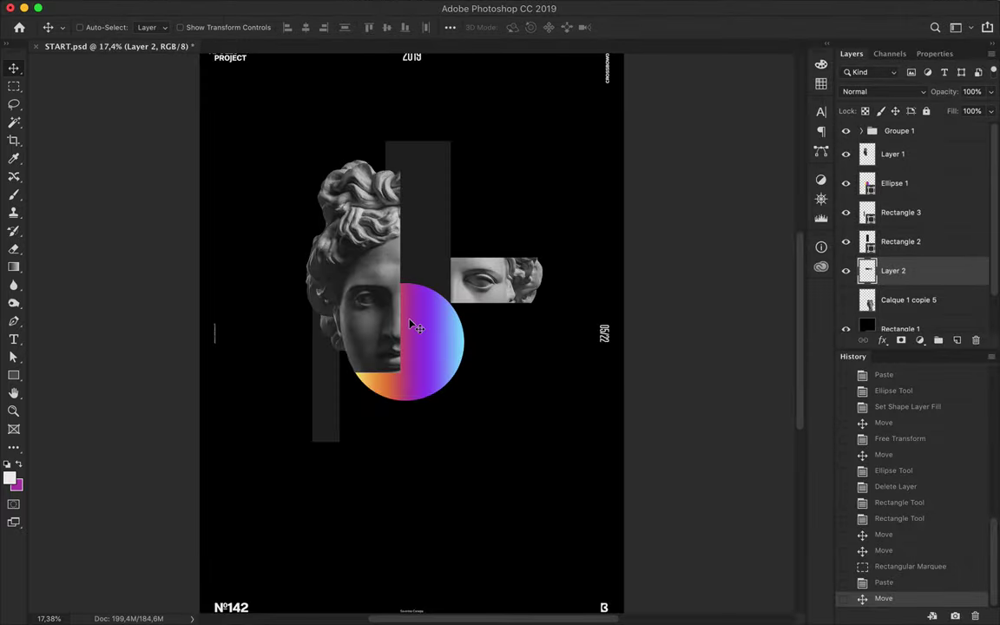
{"action": "left_click", "coordinate": [154, 27]}
{"action": "scroll", "coordinate": [451, 84], "scroll_direction": "down", "scroll_amount": 3}
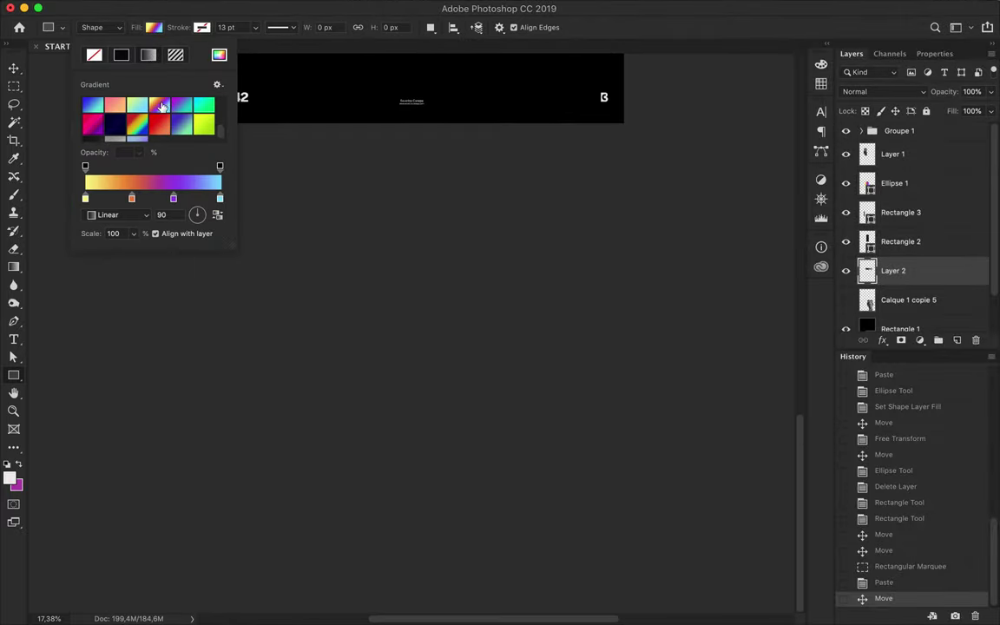
{"action": "left_click_drag", "start_coordinate": [451, 84], "coordinate": [457, 245]}
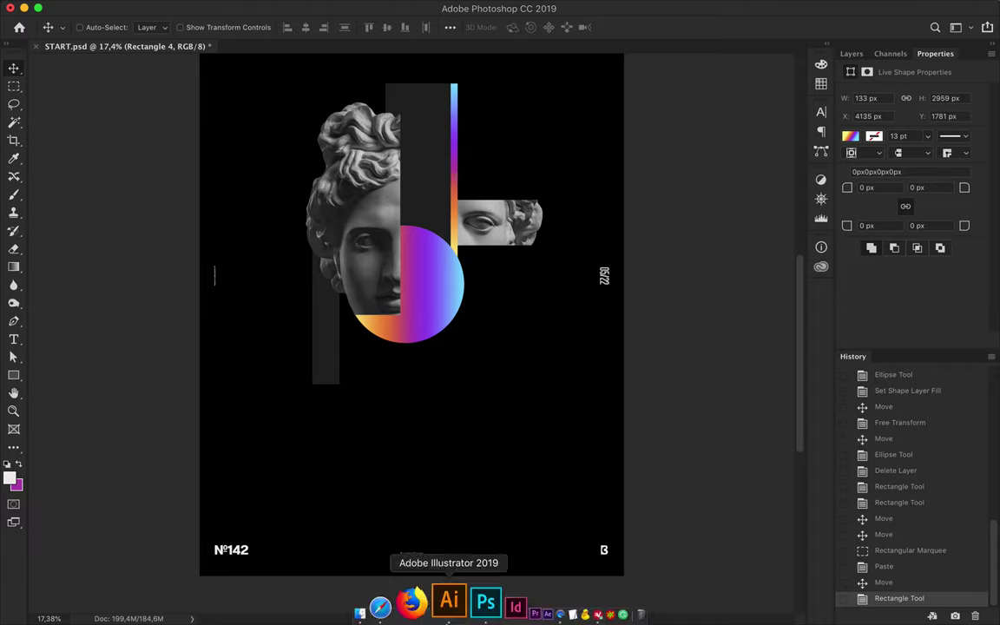
{"action": "left_click", "coordinate": [447, 616]}
Draw a lower and an upper curved path for the line blend.
{"action": "left_click_drag", "start_coordinate": [591, 387], "coordinate": [591, 415]}
{"action": "left_click_drag", "start_coordinate": [492, 395], "coordinate": [481, 419]}
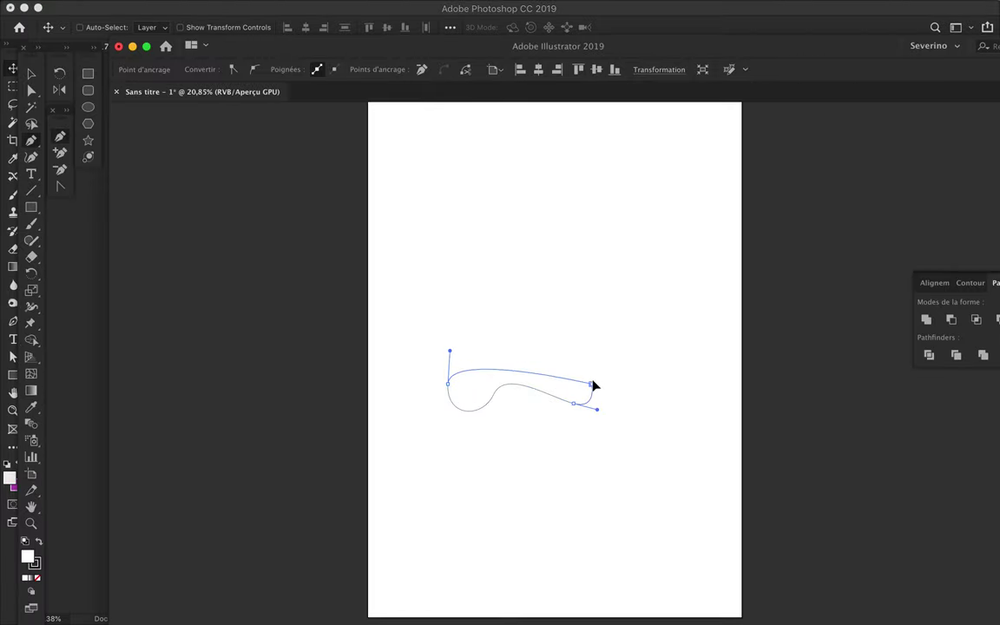
{"action": "key", "text": "Escape"}
{"action": "left_click_drag", "start_coordinate": [598, 350], "coordinate": [593, 262]}
{"action": "left_click_drag", "start_coordinate": [451, 186], "coordinate": [432, 171]}
{"action": "left_click_drag", "start_coordinate": [418, 229], "coordinate": [448, 241]}
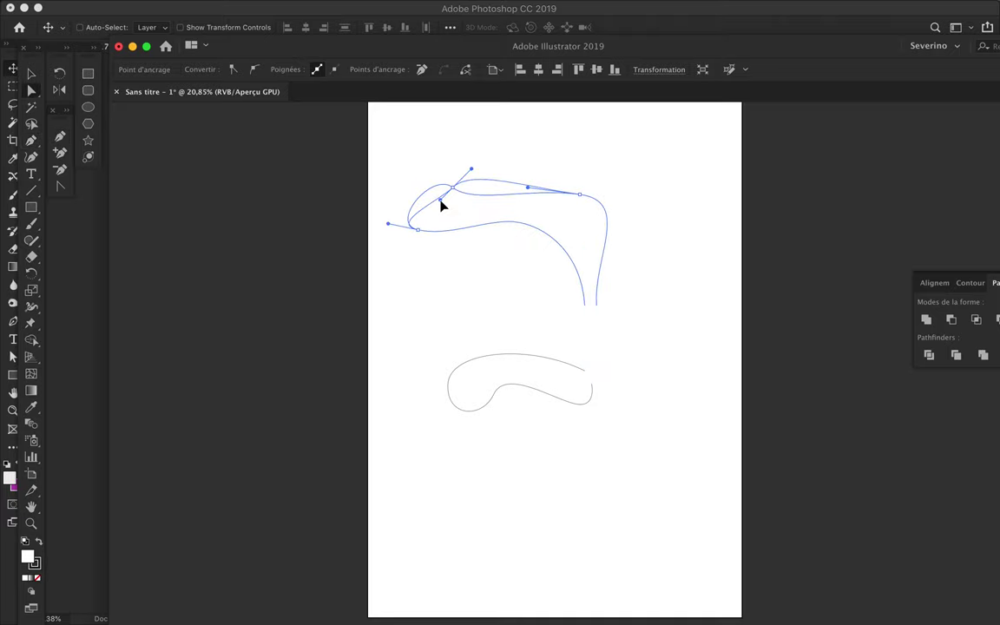
{"action": "left_click_drag", "start_coordinate": [574, 273], "coordinate": [584, 243]}
{"action": "left_click", "coordinate": [402, 187]}
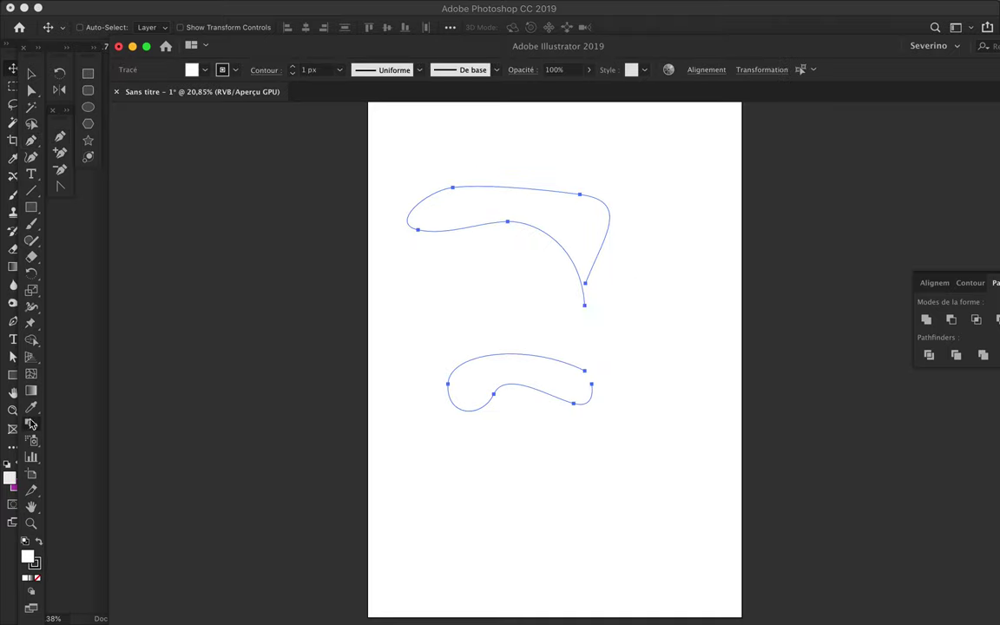
Blend the two paths, try reshaping the blend, then delete it.
{"action": "left_click", "coordinate": [586, 286], "text": "alt"}
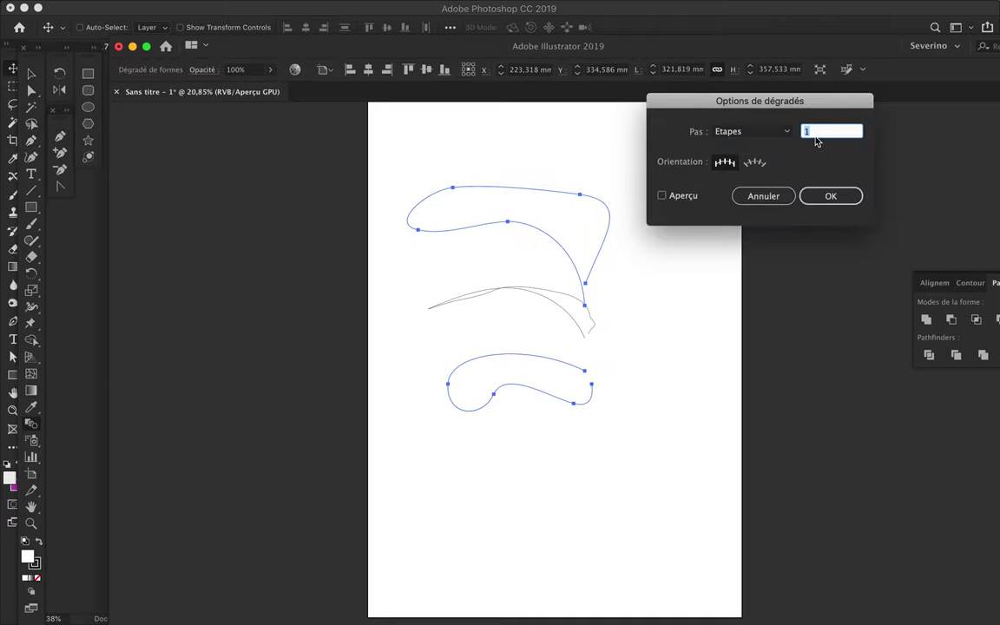
{"action": "key", "text": "Return"}
{"action": "scroll", "coordinate": [625, 218], "scroll_direction": "up", "scroll_amount": 3}
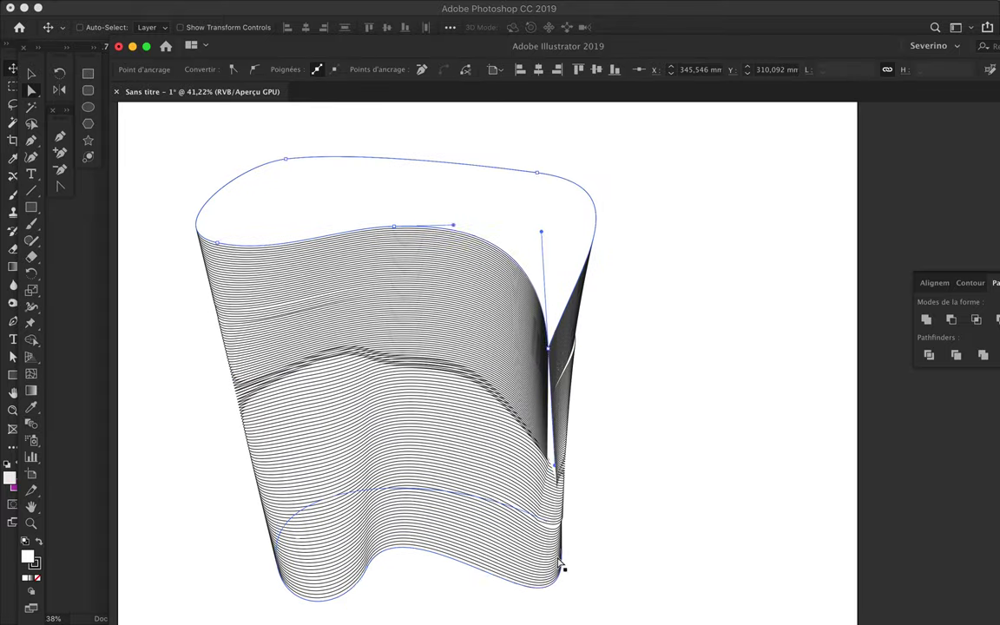
{"action": "left_click_drag", "start_coordinate": [560, 350], "coordinate": [597, 334]}
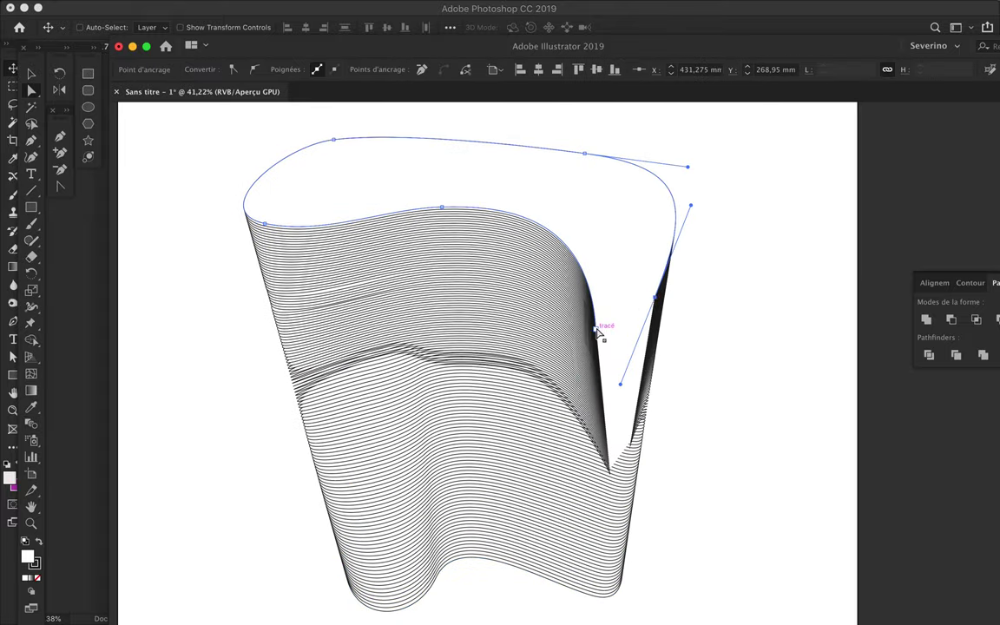
{"action": "mouse_move", "coordinate": [445, 210]}
{"action": "left_mouse_down"}
{"action": "mouse_move", "coordinate": [486, 328]}
{"action": "mouse_move", "coordinate": [454, 369]}
{"action": "mouse_move", "coordinate": [486, 252]}
{"action": "left_mouse_up"}
{"action": "mouse_move", "coordinate": [584, 160]}
{"action": "left_mouse_down"}
{"action": "mouse_move", "coordinate": [540, 266]}
{"action": "mouse_move", "coordinate": [407, 336]}
{"action": "left_mouse_up"}
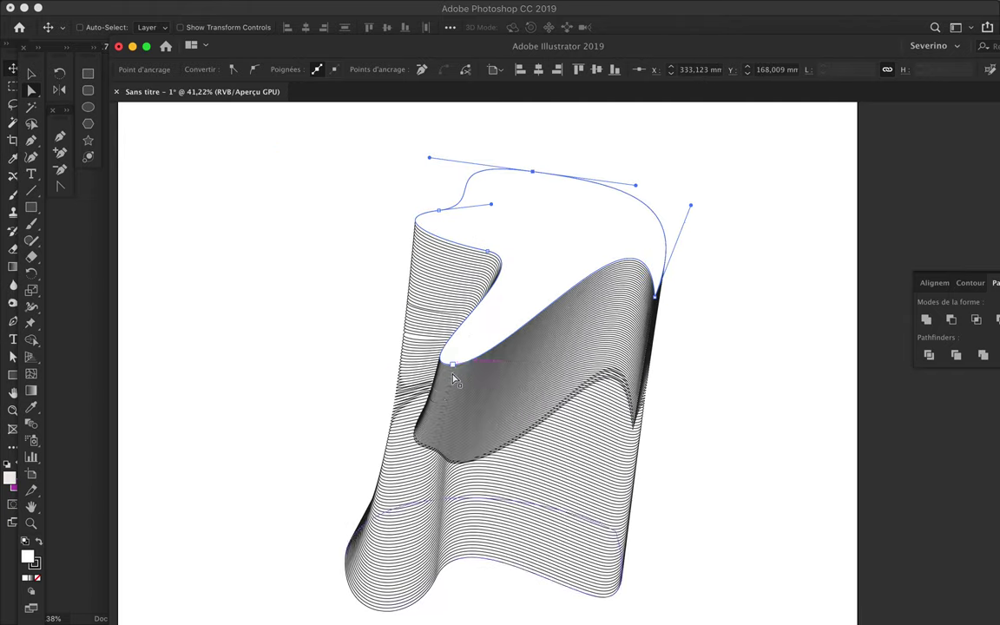
{"action": "key", "text": "Delete"}
Draw a new closed loop path and blend it using a fixed number of steps.
{"action": "left_click_drag", "start_coordinate": [579, 380], "coordinate": [576, 312]}
{"action": "left_click_drag", "start_coordinate": [468, 290], "coordinate": [526, 270]}
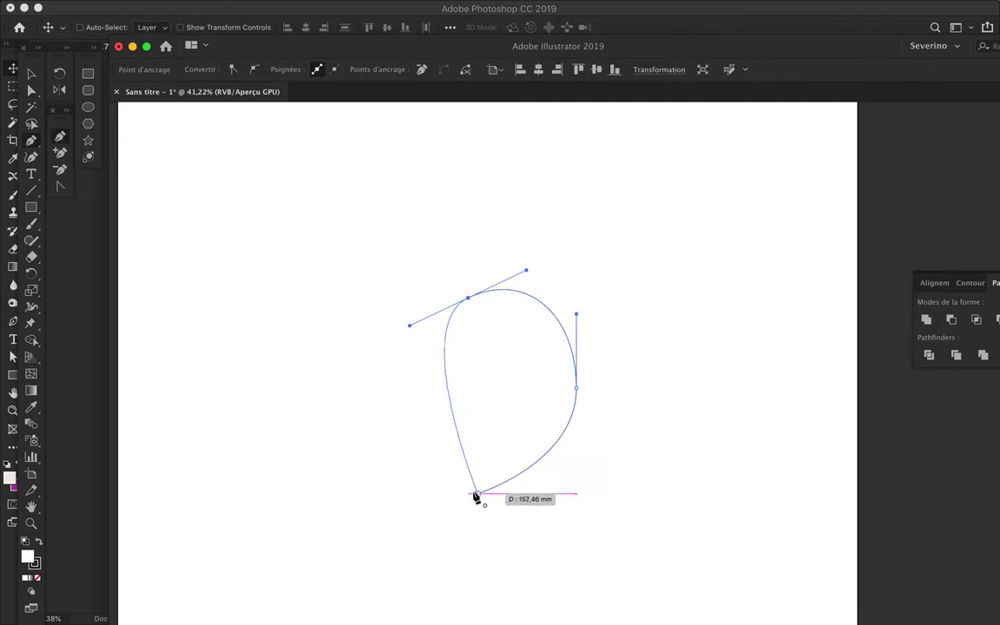
{"action": "left_click", "coordinate": [473, 496]}
{"action": "scroll", "coordinate": [526, 491], "scroll_direction": "down", "scroll_amount": 5}
{"action": "key", "text": "Return"}
{"action": "left_click", "coordinate": [753, 130]}
{"action": "left_click", "coordinate": [739, 161]}
{"action": "key", "text": "Return"}
{"action": "scroll", "coordinate": [590, 456], "scroll_direction": "up", "scroll_amount": 5}
Reshape the blend's top-right anchor and lower inner path into a draped curve.
{"action": "mouse_move", "coordinate": [496, 492]}
{"action": "left_mouse_down"}
{"action": "mouse_move", "coordinate": [618, 212]}
{"action": "mouse_move", "coordinate": [453, 346]}
{"action": "left_mouse_up"}
{"action": "scroll", "coordinate": [440, 237], "scroll_direction": "down", "scroll_amount": 3}
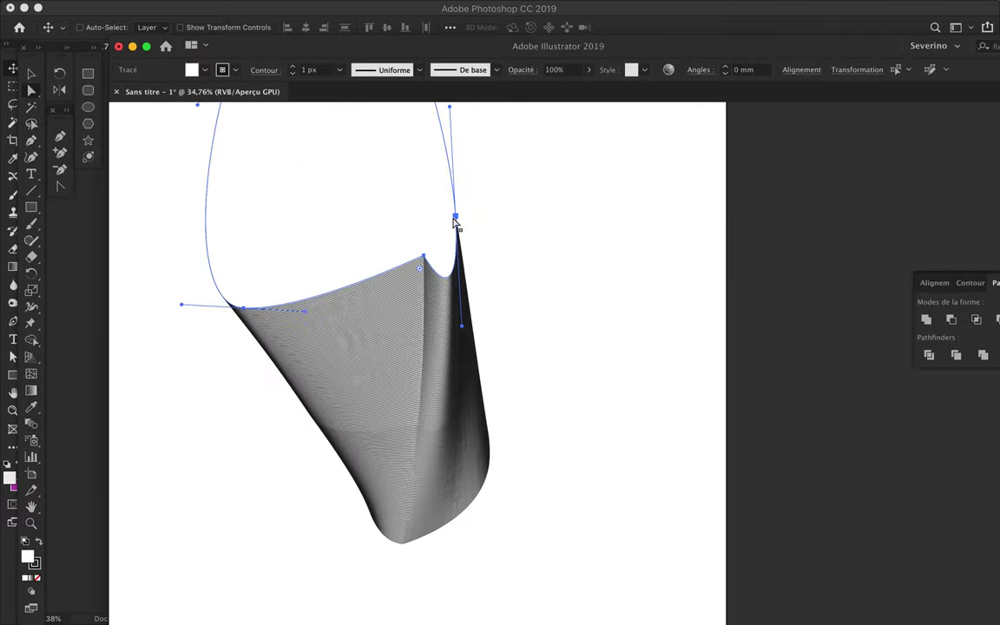
{"action": "left_click_drag", "start_coordinate": [455, 217], "coordinate": [536, 206]}
{"action": "mouse_move", "coordinate": [462, 453]}
{"action": "left_mouse_down"}
{"action": "mouse_move", "coordinate": [446, 496]}
{"action": "mouse_move", "coordinate": [491, 526]}
{"action": "left_mouse_up"}
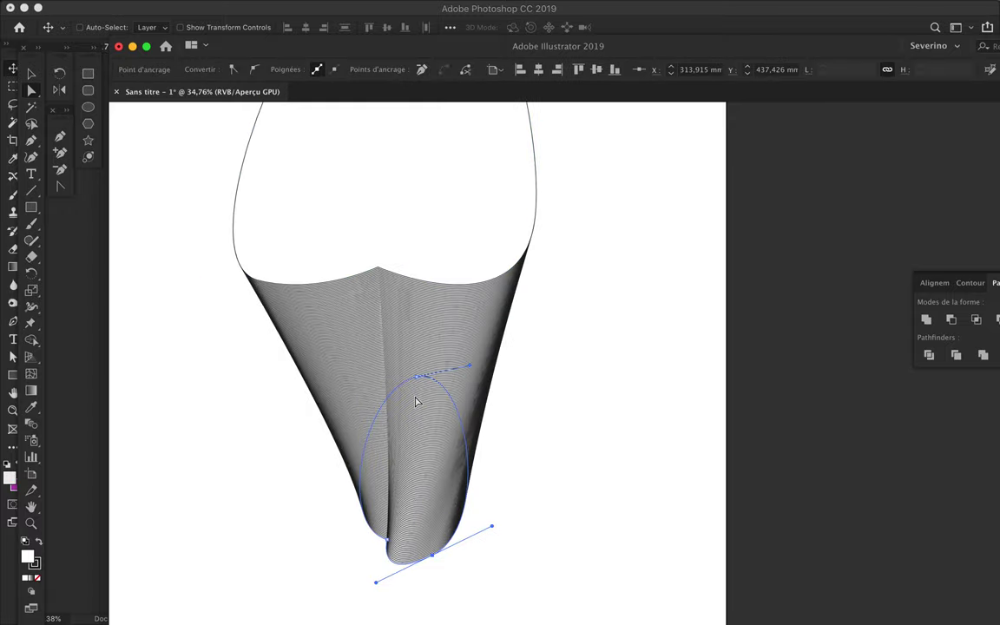
{"action": "scroll", "coordinate": [381, 465], "scroll_direction": "up", "scroll_amount": 1}
{"action": "left_click_drag", "start_coordinate": [549, 223], "coordinate": [559, 285]}
Reshape the blend's outer top curve and bottom anchor to refine the taper.
{"action": "left_click", "coordinate": [302, 198]}
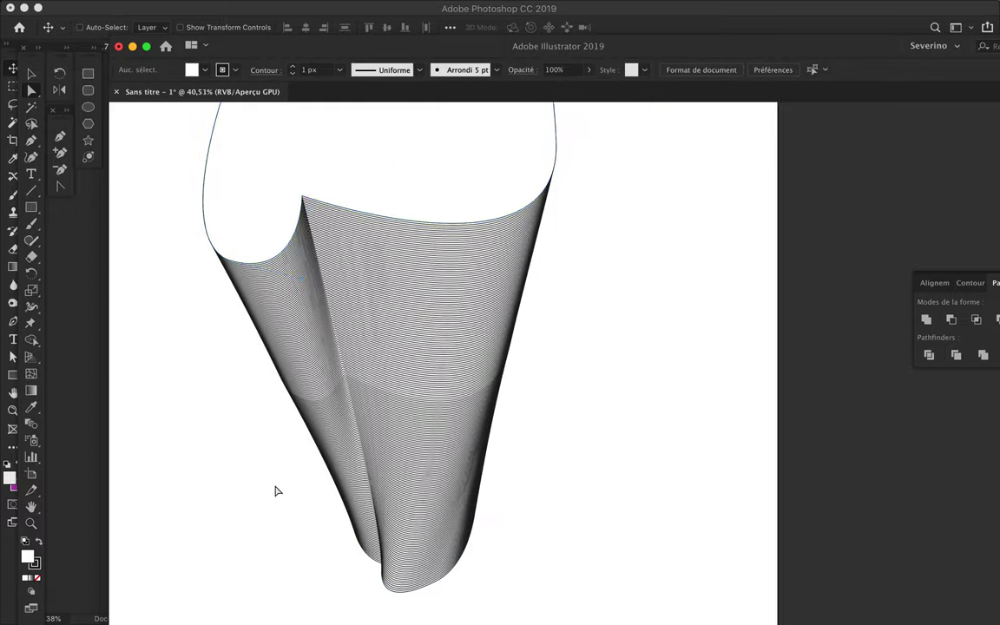
{"action": "scroll", "coordinate": [274, 491], "scroll_direction": "down", "scroll_amount": 4}
{"action": "left_click_drag", "start_coordinate": [308, 259], "coordinate": [272, 369]}
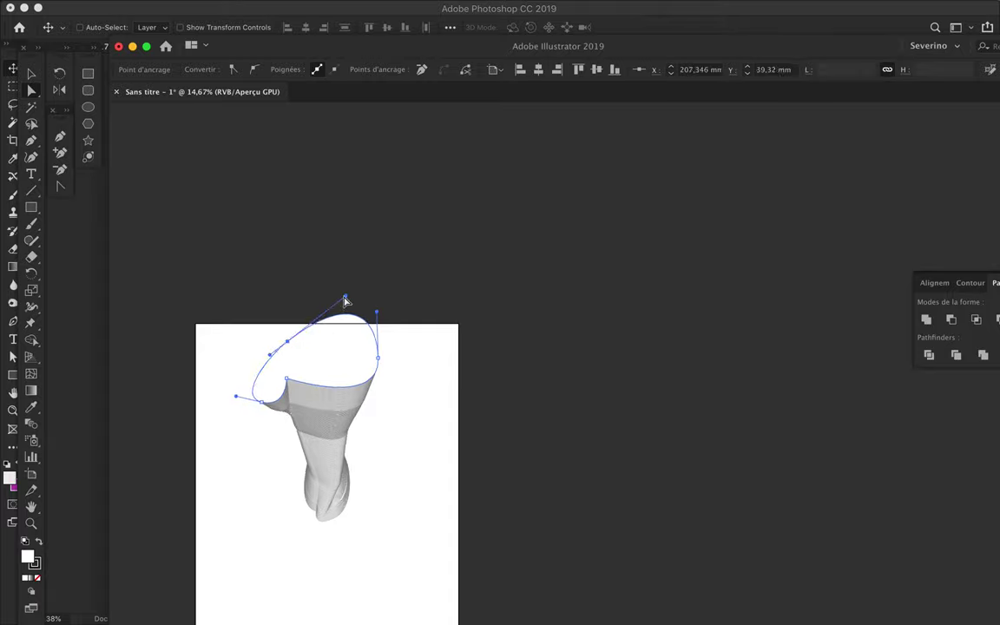
{"action": "scroll", "coordinate": [402, 419], "scroll_direction": "up", "scroll_amount": 3}
{"action": "left_click", "coordinate": [401, 419]}
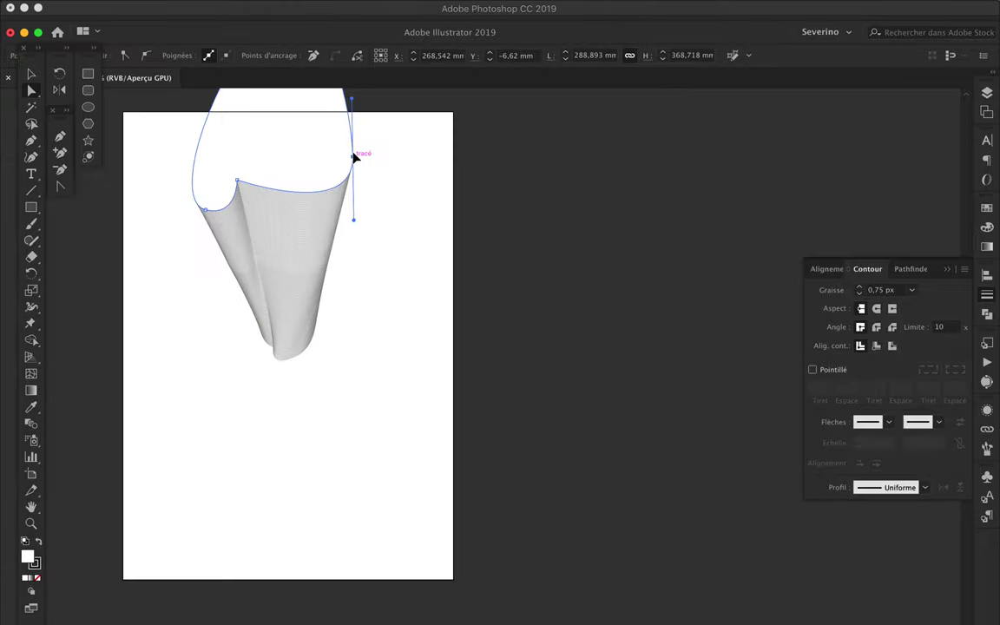
{"action": "mouse_move", "coordinate": [328, 375]}
{"action": "left_mouse_down"}
{"action": "mouse_move", "coordinate": [419, 387]}
{"action": "mouse_move", "coordinate": [357, 507]}
{"action": "left_mouse_up"}
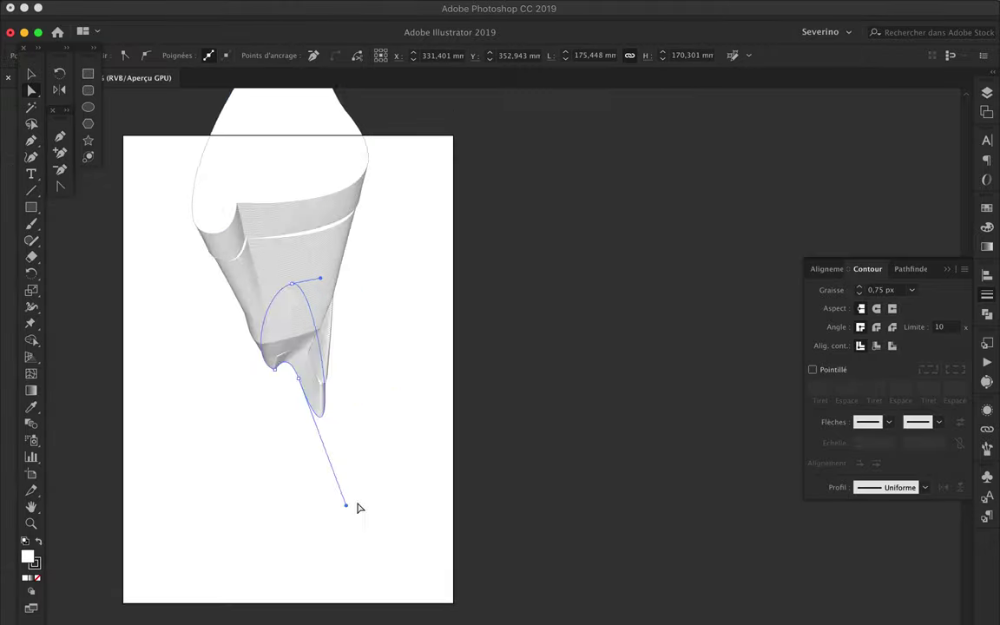
{"action": "scroll", "coordinate": [295, 346], "scroll_direction": "up", "scroll_amount": 3}
{"action": "left_click", "coordinate": [295, 345]}
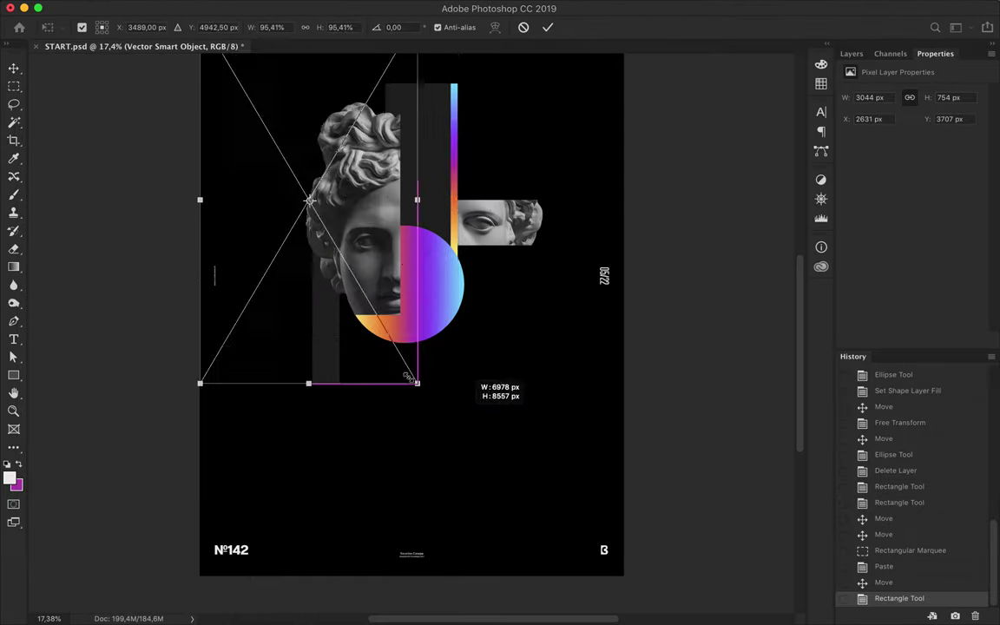
Commit the pasted line-blend smart object and move it behind the bust.
{"action": "key", "text": "Return"}
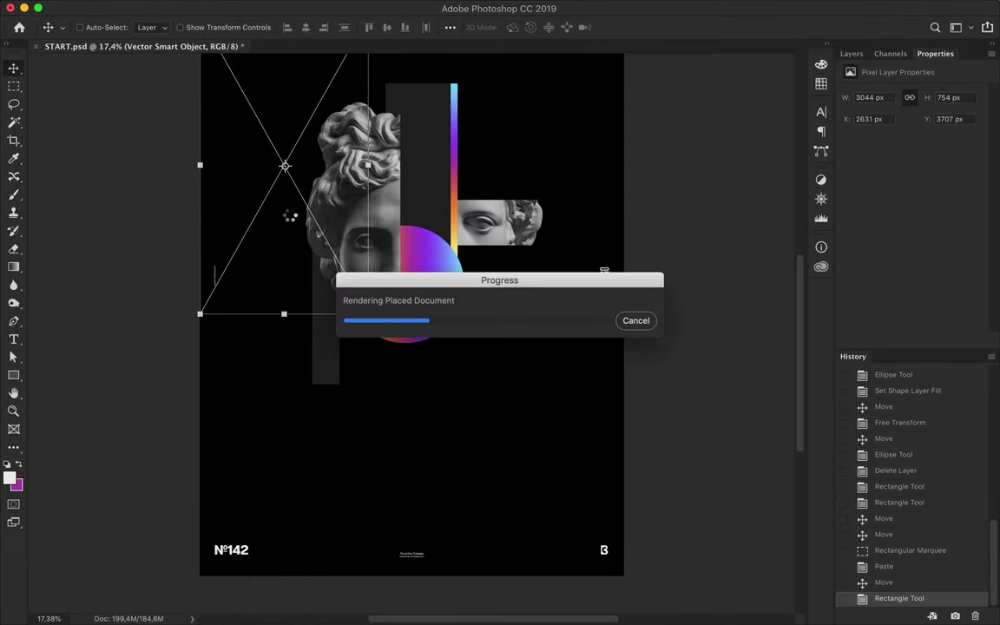
{"action": "left_click_drag", "start_coordinate": [454, 216], "coordinate": [499, 242]}
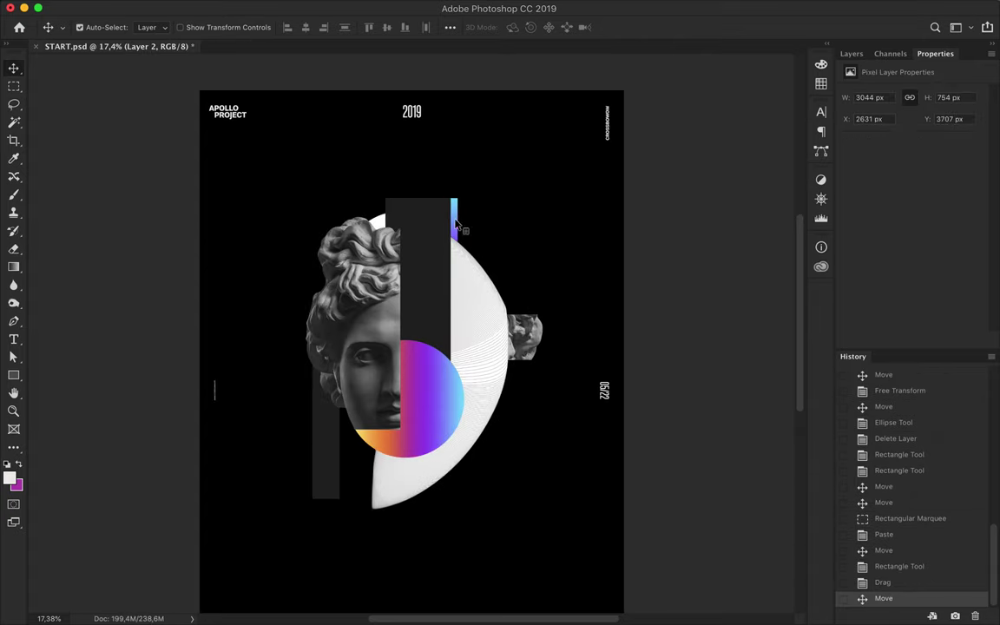
{"action": "left_click", "coordinate": [458, 368], "text": "ctrl"}
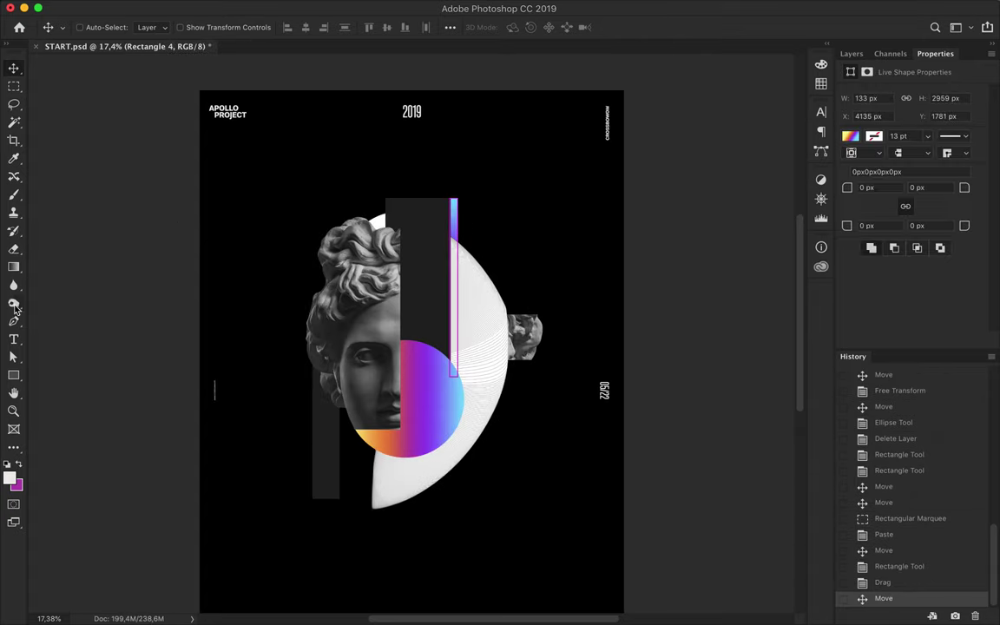
Draw a no-fill circle over the top of the head.
{"action": "left_click_drag", "start_coordinate": [13, 375], "coordinate": [67, 400]}
{"action": "left_click", "coordinate": [156, 28]}
{"action": "left_click", "coordinate": [141, 55]}
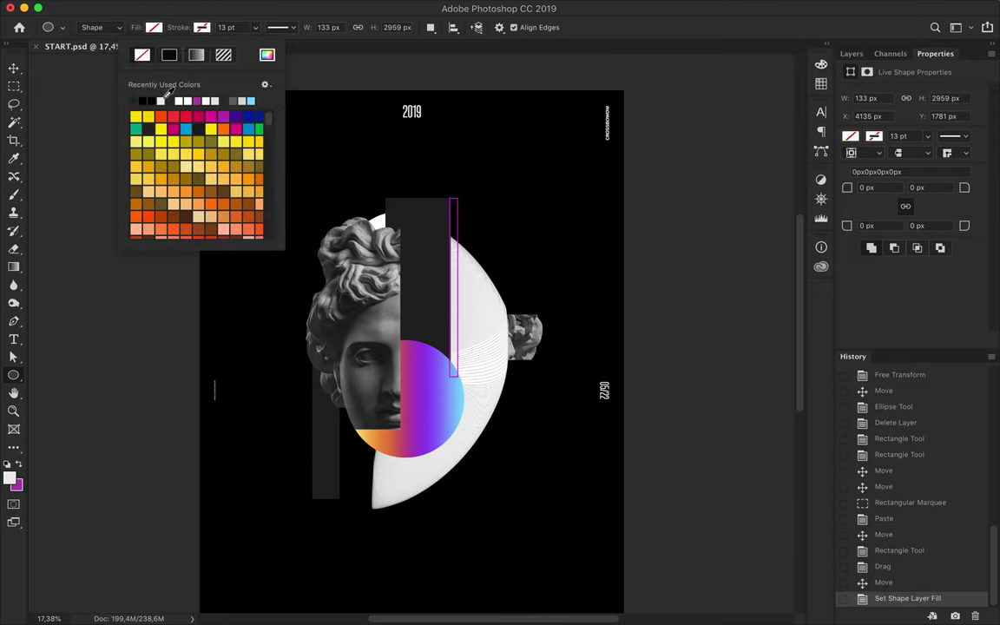
{"action": "left_click", "coordinate": [335, 153]}
{"action": "left_click_drag", "start_coordinate": [289, 182], "coordinate": [440, 332]}
Give the circle a thin white stroke, trim it to a quarter arc, and enlarge it.
{"action": "left_click", "coordinate": [155, 28]}
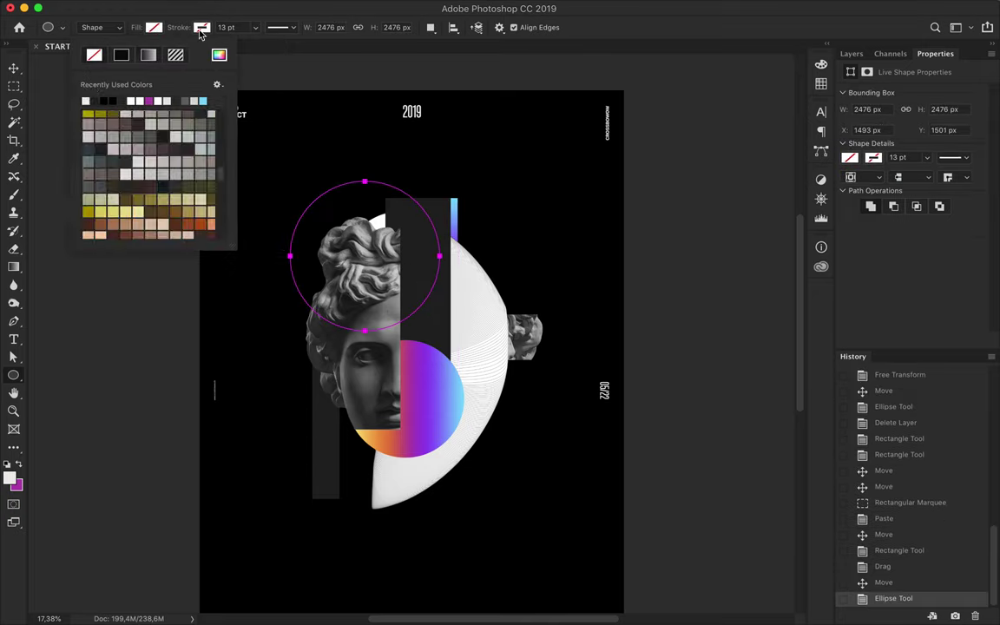
{"action": "left_click", "coordinate": [235, 27]}
{"action": "type", "text": "7"}
{"action": "key", "text": "Return"}
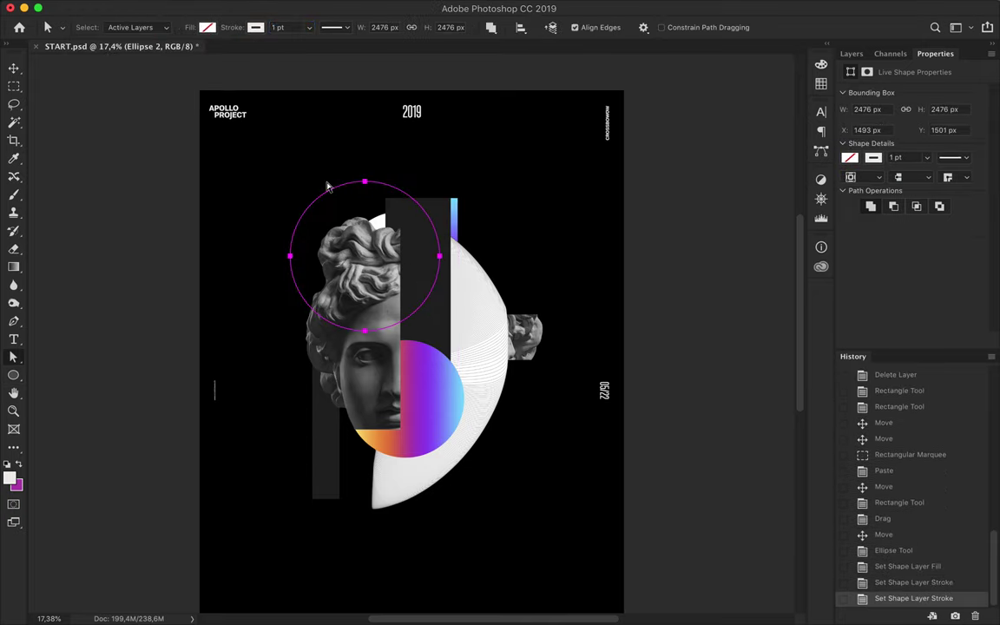
{"action": "key", "text": "Delete"}
{"action": "key", "text": "Return"}
{"action": "key", "text": "ctrl+t"}
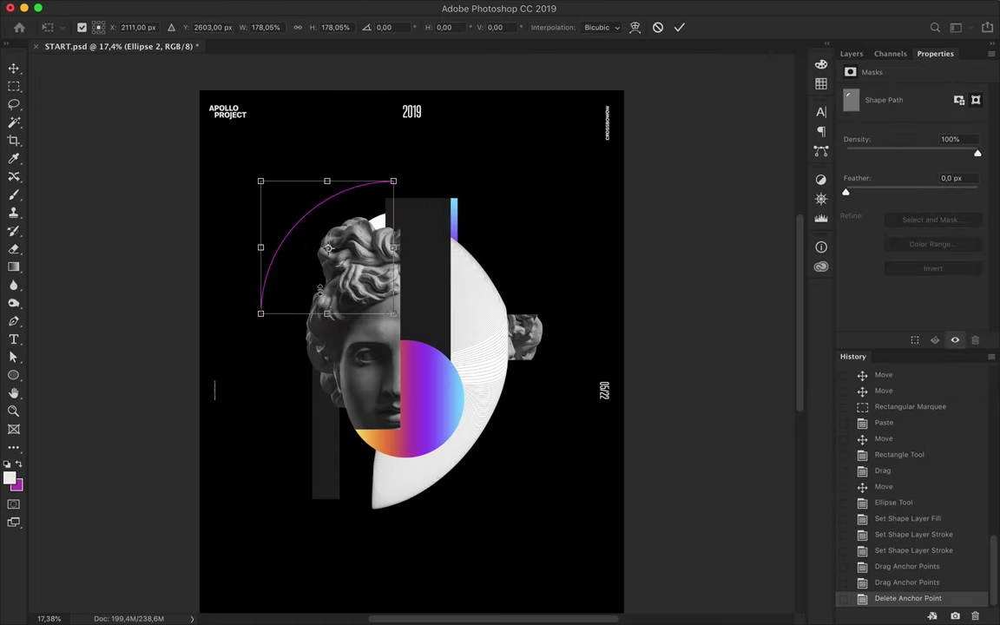
{"action": "key", "text": "Return"}
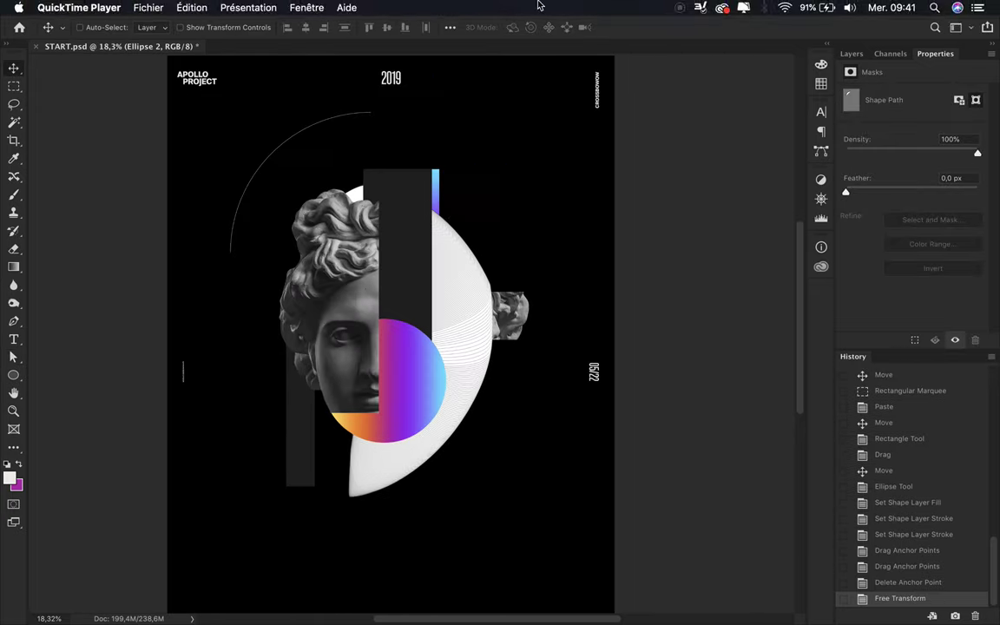
{"action": "scroll", "coordinate": [423, 189], "scroll_direction": "up", "scroll_amount": 2}
Discard a stray ellipse and give a rectangle bar a grey fill.
{"action": "left_click", "coordinate": [358, 213]}
{"action": "key", "text": "u"}
{"action": "mouse_move", "coordinate": [427, 422]}
{"action": "left_mouse_down"}
{"action": "mouse_move", "coordinate": [474, 421]}
{"action": "mouse_move", "coordinate": [453, 444]}
{"action": "left_mouse_up"}
{"action": "key", "text": "Delete"}
{"action": "key", "text": "shift+u"}
{"action": "left_click", "coordinate": [154, 27]}
{"action": "left_click", "coordinate": [104, 103]}
Place the grey bar below the gradient circle with two stepped copies down-left.
{"action": "key", "text": "v"}
{"action": "mouse_move", "coordinate": [910, 241]}
{"action": "left_mouse_down"}
{"action": "mouse_move", "coordinate": [918, 308]}
{"action": "mouse_move", "coordinate": [917, 265]}
{"action": "left_mouse_up"}
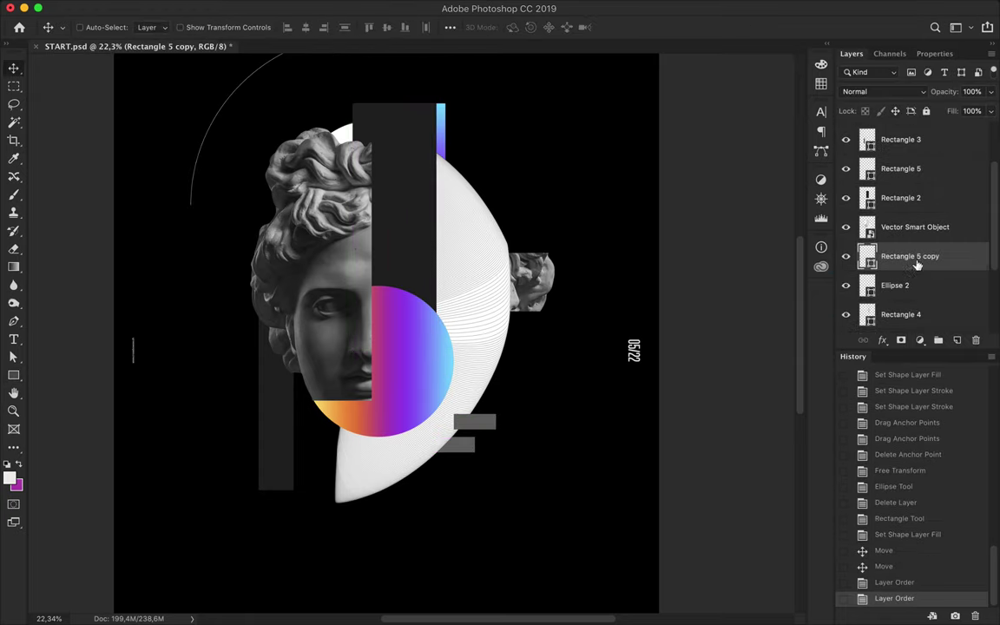
{"action": "left_click_drag", "start_coordinate": [505, 393], "coordinate": [373, 455]}
{"action": "left_click_drag", "start_coordinate": [497, 424], "coordinate": [415, 486]}
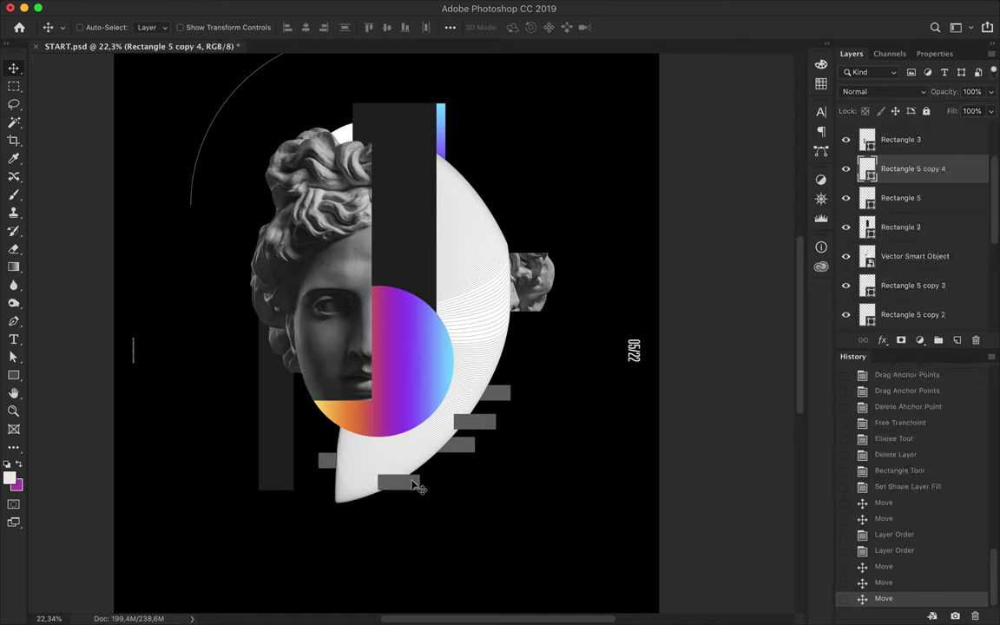
Draw a tall grey bar under the line-blend artwork at the upper right.
{"action": "left_click_drag", "start_coordinate": [497, 235], "coordinate": [439, 260]}
{"action": "key", "text": "v"}
{"action": "left_click_drag", "start_coordinate": [902, 169], "coordinate": [902, 271]}
{"action": "left_click_drag", "start_coordinate": [420, 114], "coordinate": [512, 149]}
{"action": "scroll", "coordinate": [512, 151], "scroll_direction": "right", "scroll_amount": 3}
{"action": "scroll", "coordinate": [486, 156], "scroll_direction": "down", "scroll_amount": 1}
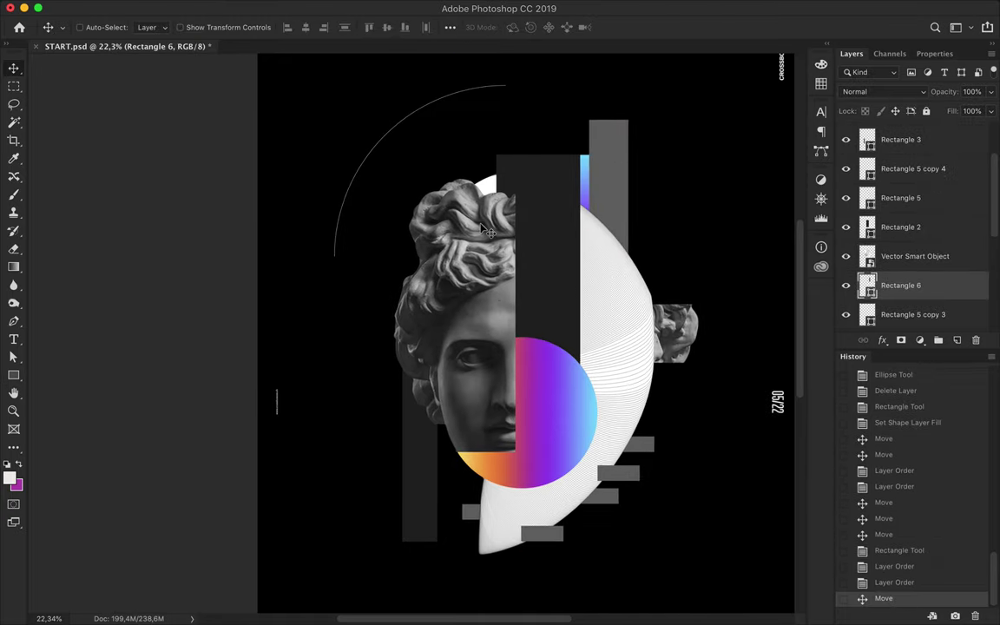
{"action": "scroll", "coordinate": [486, 230], "scroll_direction": "down", "scroll_amount": 3}
{"action": "scroll", "coordinate": [458, 219], "scroll_direction": "down", "scroll_amount": 2}
Draw a large circle around the bust and send it down the layer stack.
{"action": "left_click_drag", "start_coordinate": [392, 153], "coordinate": [439, 155]}
{"action": "key", "text": "Delete"}
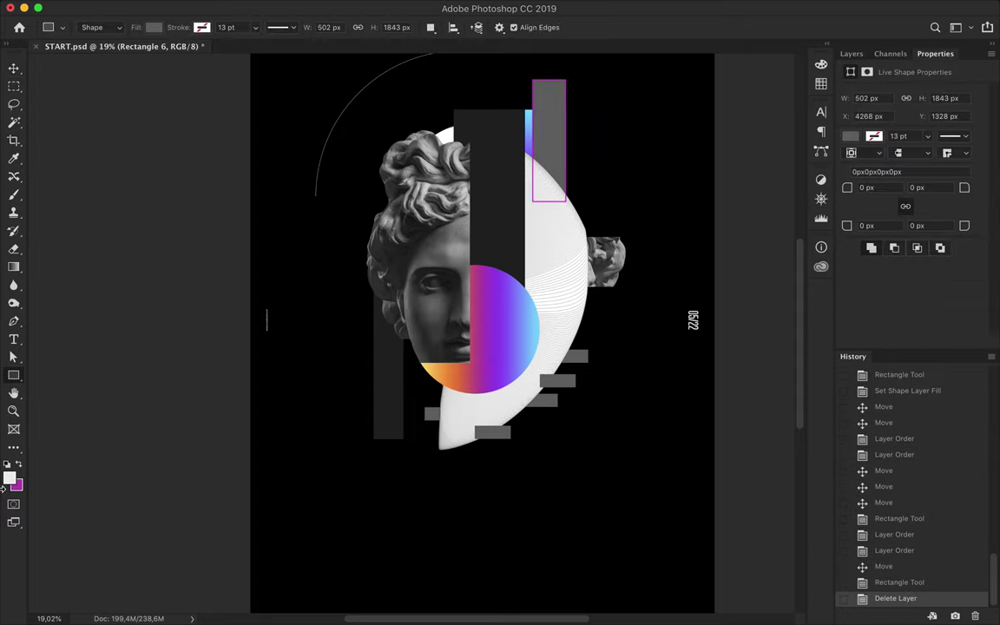
{"action": "left_click_drag", "start_coordinate": [465, 249], "coordinate": [464, 249]}
{"action": "key", "text": "v"}
{"action": "scroll", "coordinate": [464, 249], "scroll_direction": "down", "scroll_amount": 2}
{"action": "key", "text": "ctrl+bracketleft"}
{"action": "key", "text": "ctrl+bracketleft"}
Fill the circle dark grey and enlarge it around the head.
{"action": "key", "text": "u"}
{"action": "left_click", "coordinate": [139, 27]}
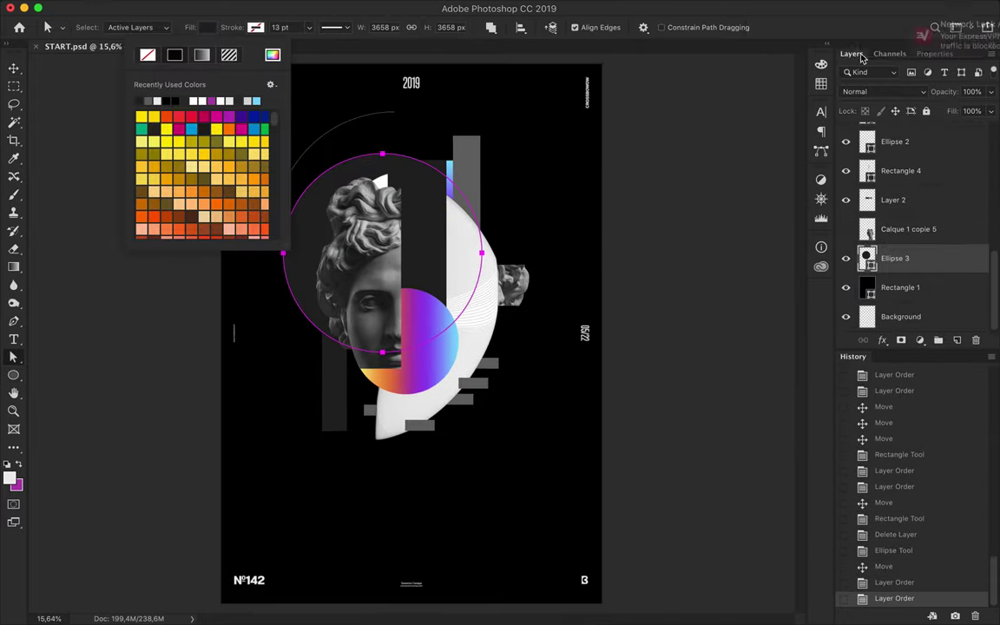
{"action": "left_click", "coordinate": [145, 49]}
{"action": "key", "text": "v"}
{"action": "key", "text": "ctrl+t"}
{"action": "mouse_move", "coordinate": [374, 371]}
{"action": "left_mouse_down"}
{"action": "mouse_move", "coordinate": [374, 402]}
{"action": "mouse_move", "coordinate": [404, 287]}
{"action": "left_mouse_up"}
{"action": "key", "text": "Return"}
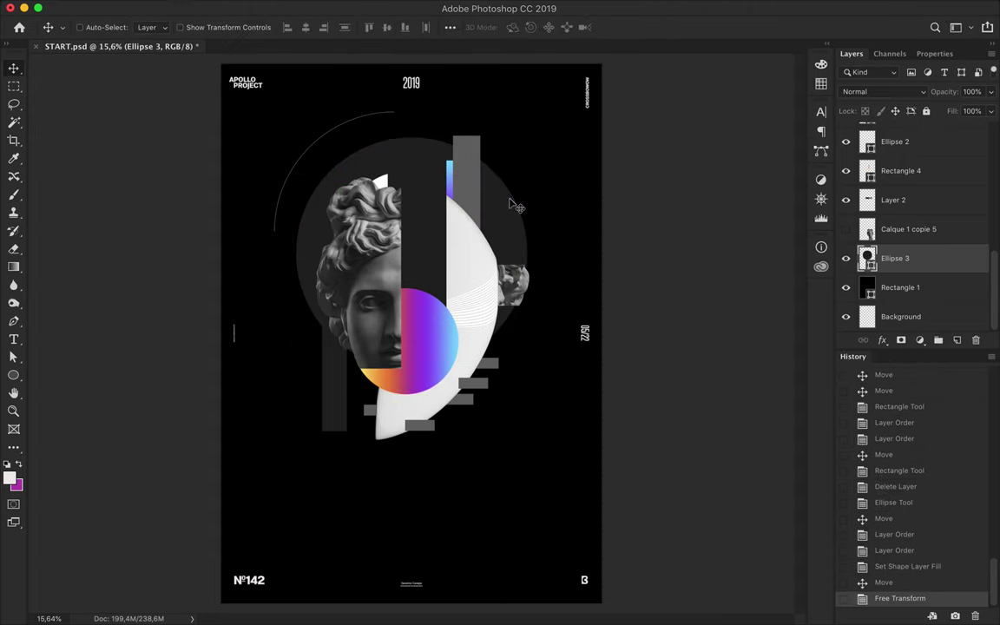
Draw a dark-filled angular shard below the bust with the Pen tool.
{"action": "scroll", "coordinate": [507, 317], "scroll_direction": "up", "scroll_amount": 1}
{"action": "key", "text": "p"}
{"action": "key", "text": "ctrl+z"}
{"action": "key", "text": "ctrl+z"}
{"action": "key", "text": "p"}
{"action": "key", "text": "ctrl+shift+alt+n"}
{"action": "left_click", "coordinate": [102, 27]}
{"action": "left_click", "coordinate": [154, 27]}
{"action": "left_click", "coordinate": [122, 54]}
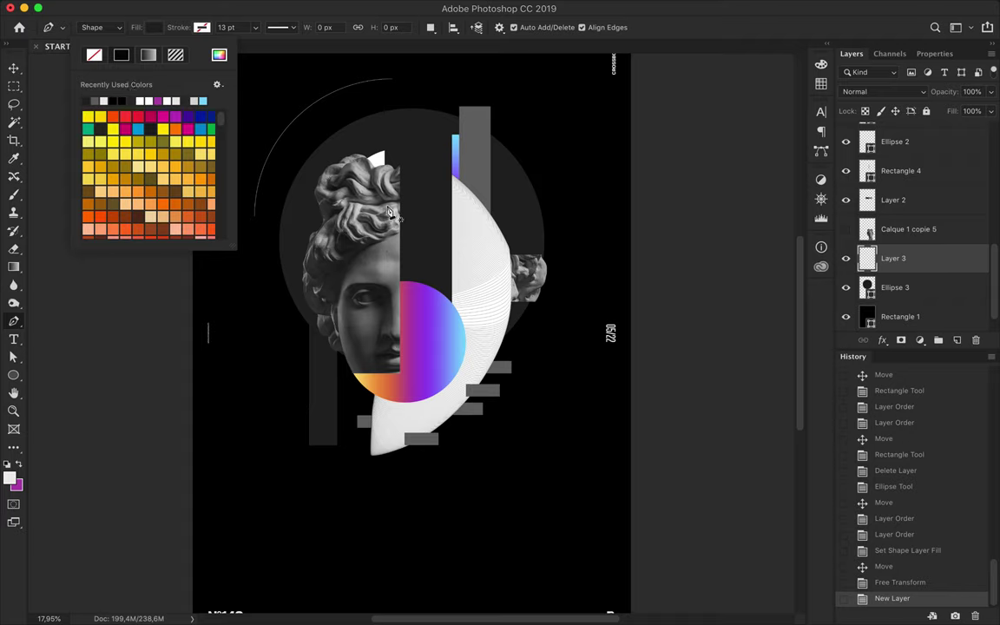
{"action": "left_click", "coordinate": [81, 84]}
{"action": "left_click", "coordinate": [491, 331]}
{"action": "left_click", "coordinate": [498, 386]}
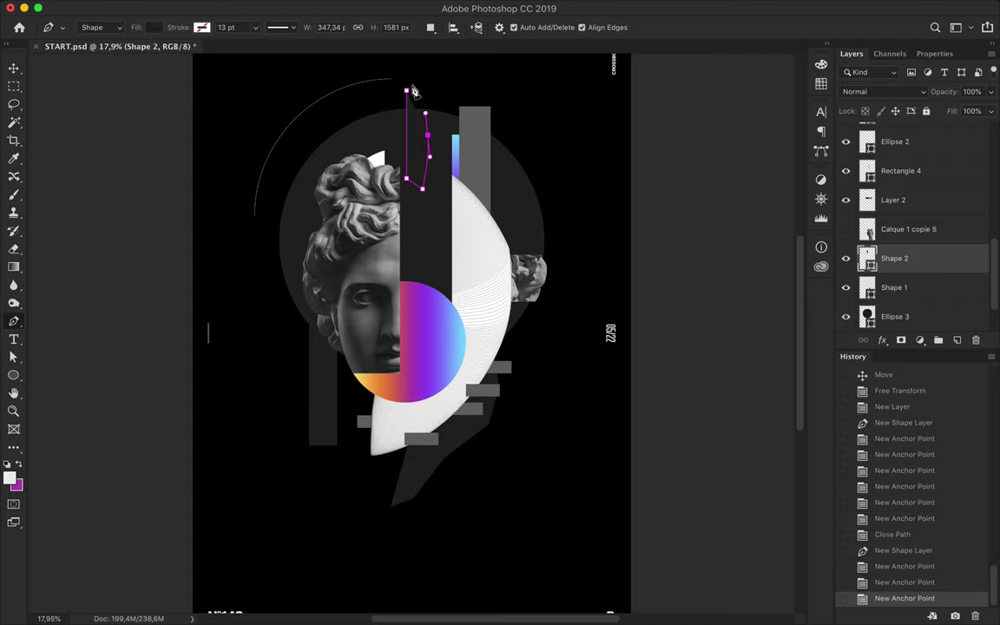
Give the sliver a white-to-grey gradient and place Shape 2 below Rectangle 5.
{"action": "left_click", "coordinate": [153, 27]}
{"action": "left_click", "coordinate": [196, 42]}
{"action": "key", "text": "v"}
{"action": "left_click_drag", "start_coordinate": [894, 258], "coordinate": [904, 149]}
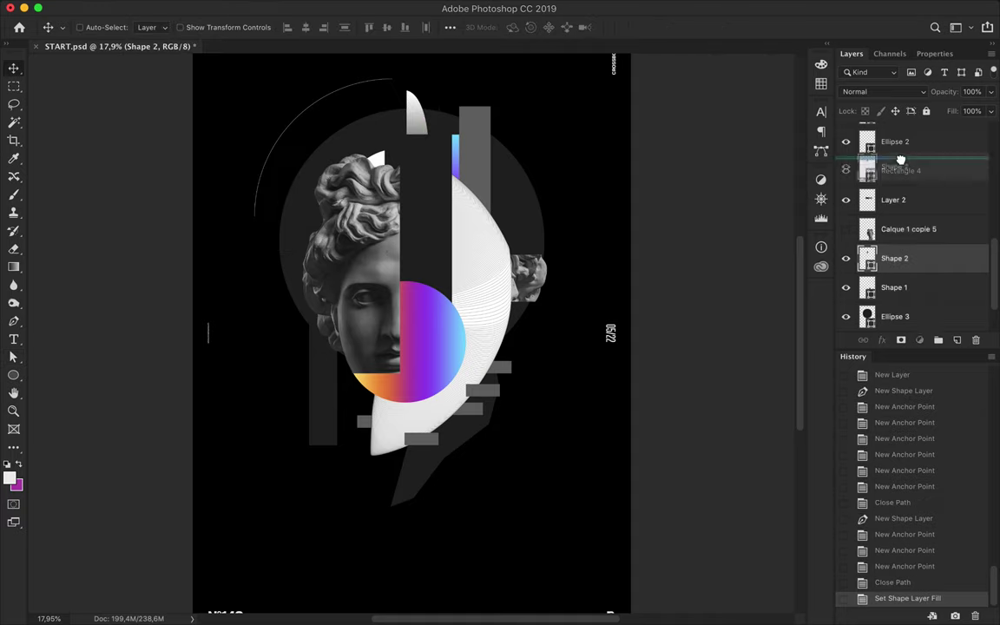
{"action": "left_click_drag", "start_coordinate": [425, 160], "coordinate": [420, 163]}
{"action": "key", "text": "Return"}
Enlarge the gradient circle with Free Transform.
{"action": "left_click", "coordinate": [438, 329], "text": "ctrl"}
{"action": "key", "text": "ctrl+t"}
{"action": "left_click_drag", "start_coordinate": [409, 282], "coordinate": [406, 243]}
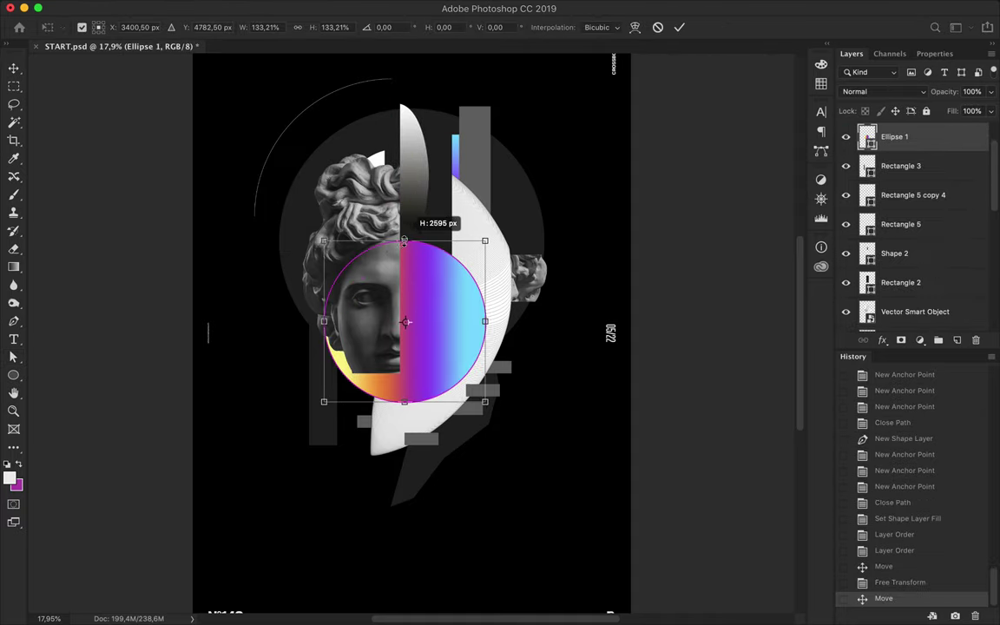
{"action": "key", "text": "Return"}
Move the eye fragment further right and the dark backdrop circle up-left.
{"action": "left_click", "coordinate": [420, 163], "text": "ctrl"}
{"action": "scroll", "coordinate": [420, 164], "scroll_direction": "up", "scroll_amount": 1}
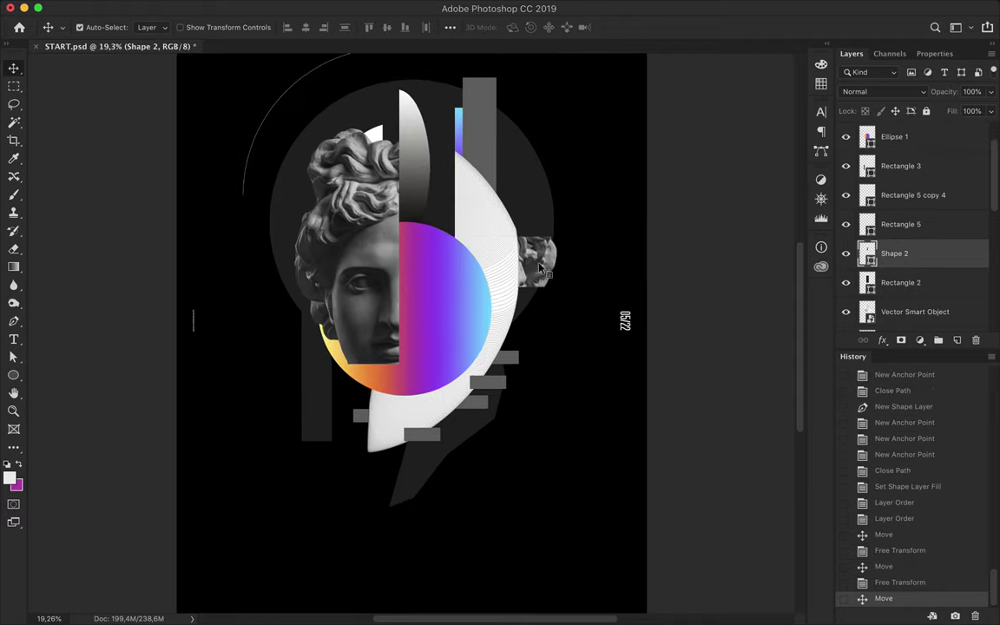
{"action": "left_click_drag", "start_coordinate": [531, 230], "coordinate": [583, 230]}
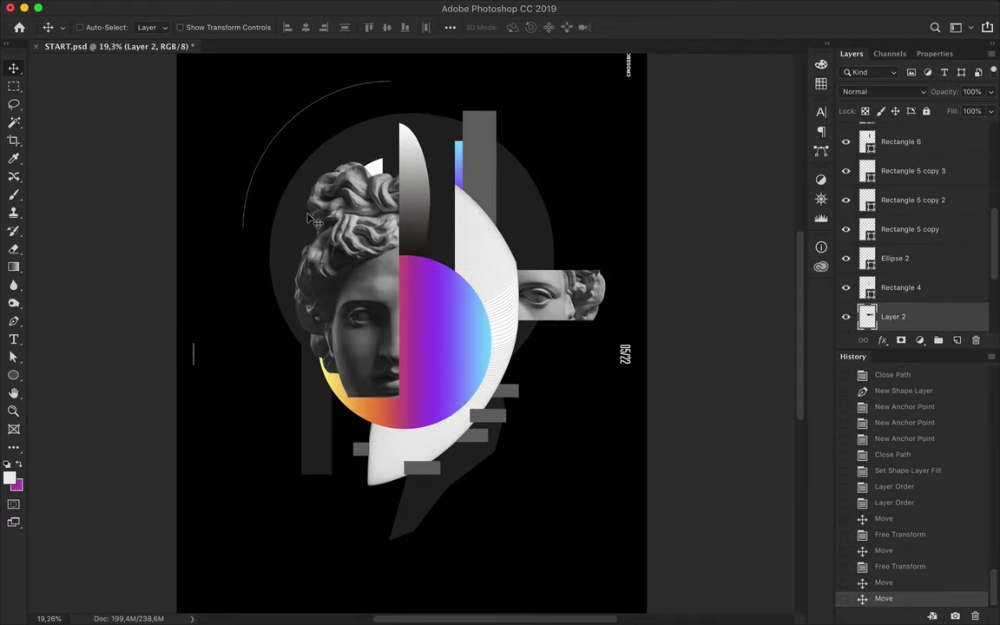
{"action": "left_click_drag", "start_coordinate": [295, 219], "coordinate": [271, 211]}
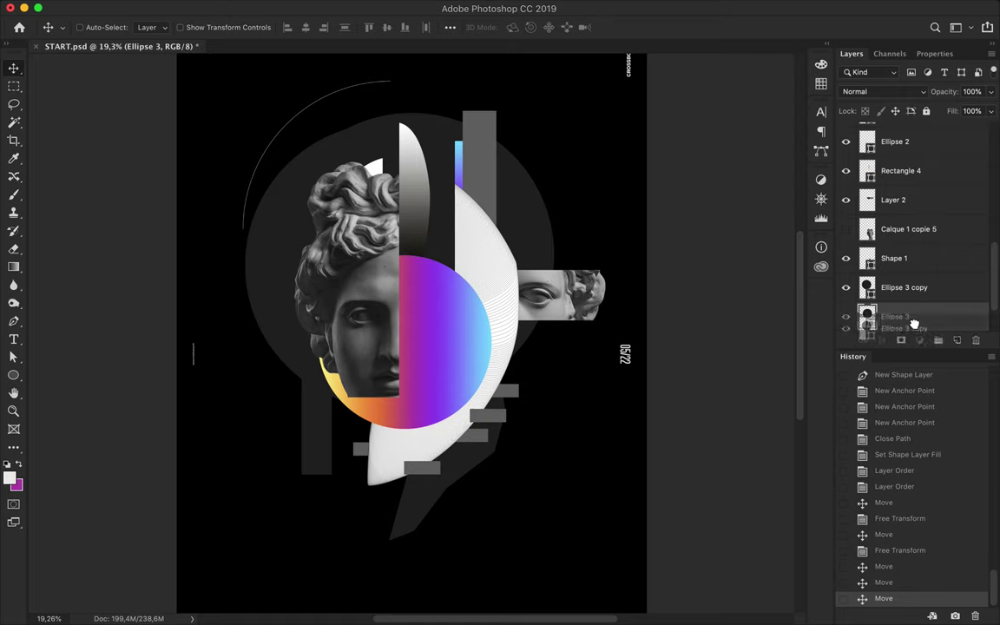
Duplicate the dark circle Ellipse 3.
{"action": "left_click_drag", "start_coordinate": [913, 324], "coordinate": [874, 251]}
{"action": "key", "text": "a"}
{"action": "left_click", "coordinate": [206, 27]}
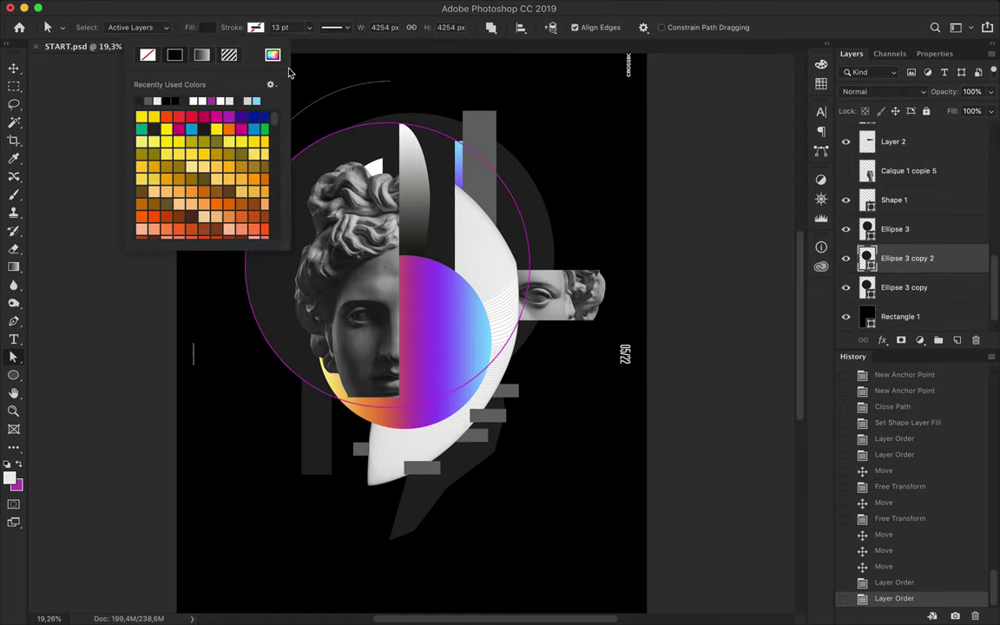
Apply a 141,3 pixel Gaussian Blur to the duplicate circle as a smart filter.
{"action": "left_click", "coordinate": [272, 55]}
{"action": "left_click", "coordinate": [828, 160]}
{"action": "left_click", "coordinate": [742, 152]}
{"action": "left_click", "coordinate": [341, 8]}
{"action": "left_click", "coordinate": [591, 223]}
{"action": "left_click", "coordinate": [591, 216]}
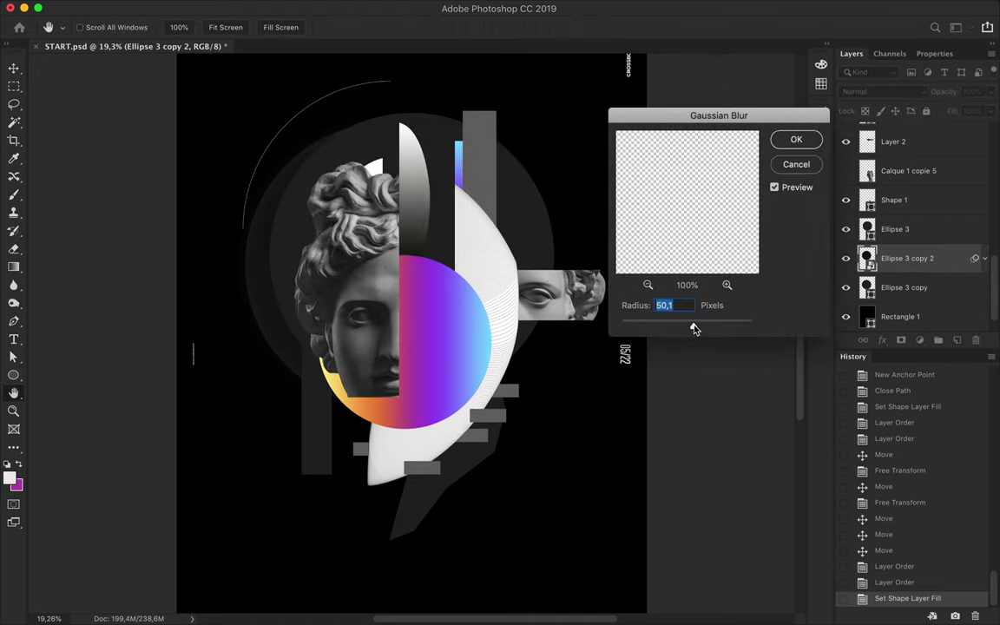
{"action": "left_click", "coordinate": [791, 139]}
Rename it 'Ellipse Gaussian Blur' and place a copy above Ellipse 3.
{"action": "double_click", "coordinate": [898, 257]}
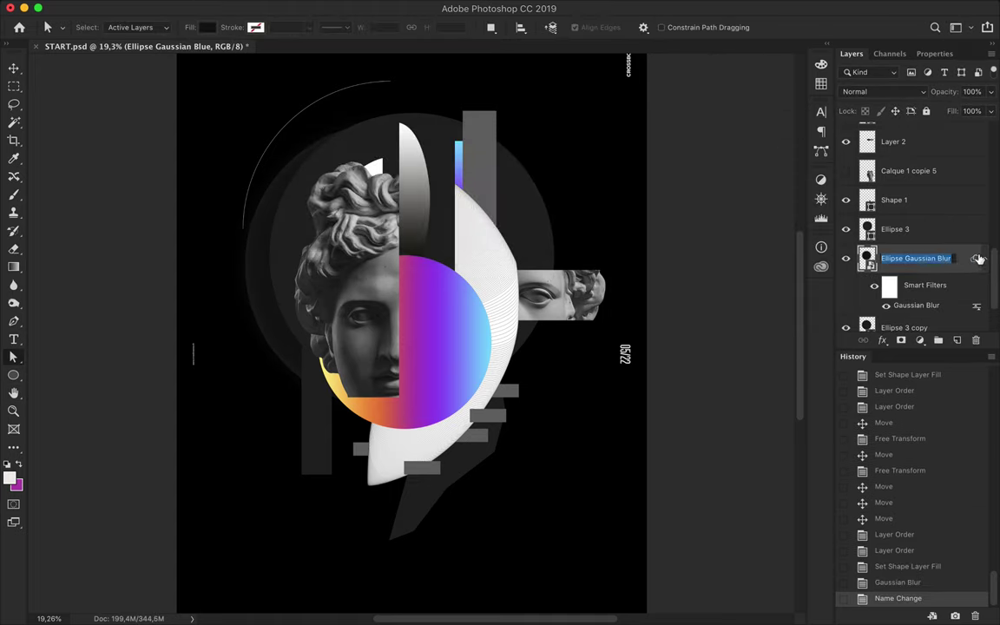
{"action": "left_click_drag", "start_coordinate": [923, 258], "coordinate": [923, 214]}
{"action": "key", "text": "v"}
{"action": "left_click_drag", "start_coordinate": [373, 408], "coordinate": [347, 434]}
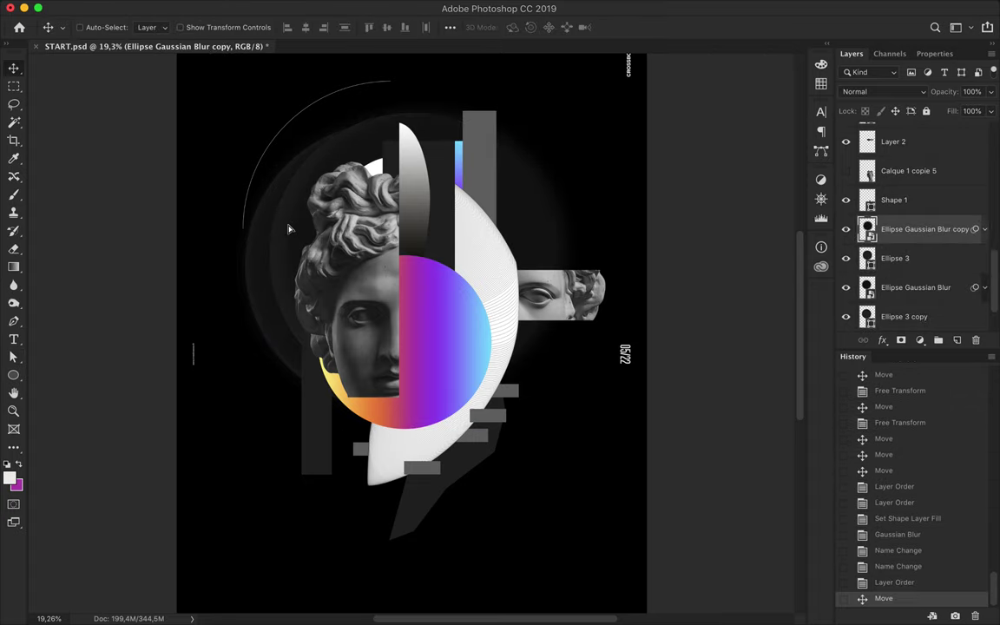
Delete the blurred copy and tuck the white line-pattern circle below the ellipses, nudged right.
{"action": "key", "text": "Delete"}
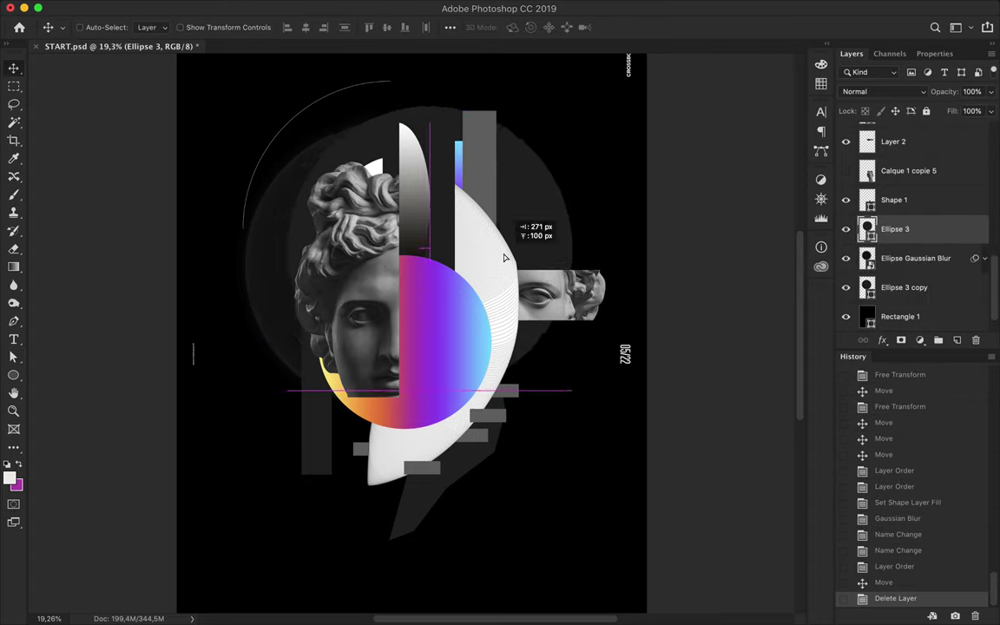
{"action": "left_click_drag", "start_coordinate": [485, 234], "coordinate": [527, 250]}
{"action": "left_click_drag", "start_coordinate": [915, 139], "coordinate": [924, 263]}
{"action": "key", "text": "ctrl+bracketleft"}
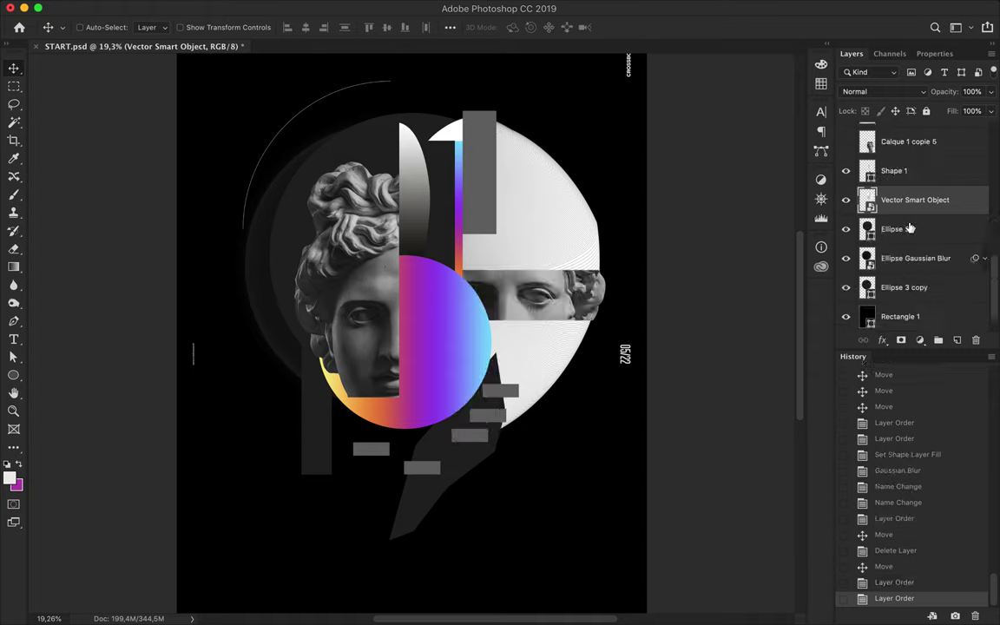
{"action": "key", "text": "ctrl+bracketleft"}
{"action": "left_click_drag", "start_coordinate": [572, 235], "coordinate": [564, 238]}
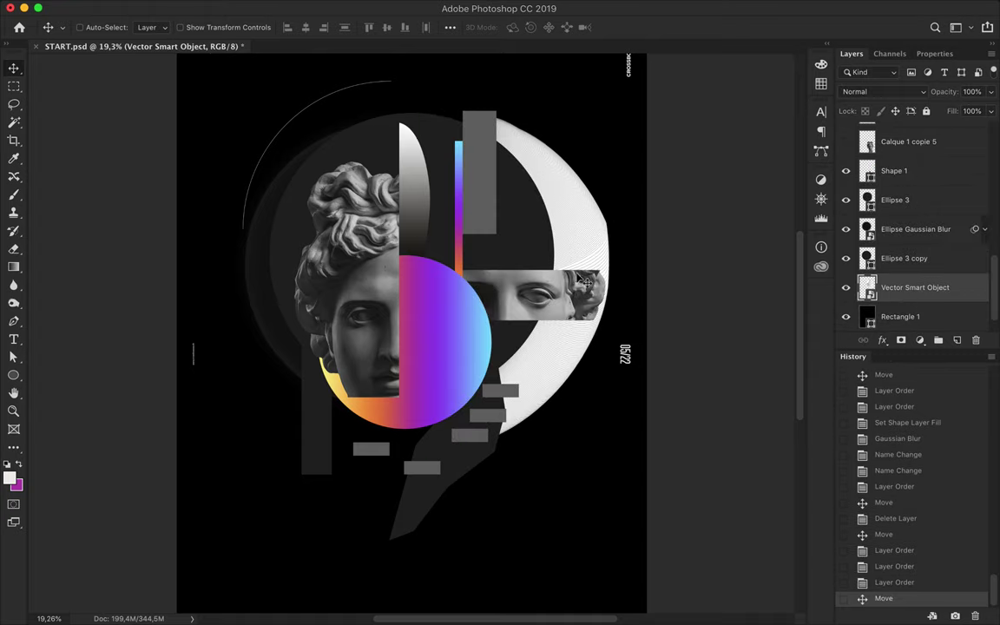
Group the backdrop layers and move Rectangle 1 into the group.
{"action": "scroll", "coordinate": [903, 260], "scroll_direction": "down", "scroll_amount": 3}
{"action": "left_click", "coordinate": [903, 317]}
{"action": "left_click", "coordinate": [902, 286]}
{"action": "key", "text": "ctrl+g"}
{"action": "key", "text": "Delete"}
{"action": "left_click_drag", "start_coordinate": [873, 298], "coordinate": [885, 295]}
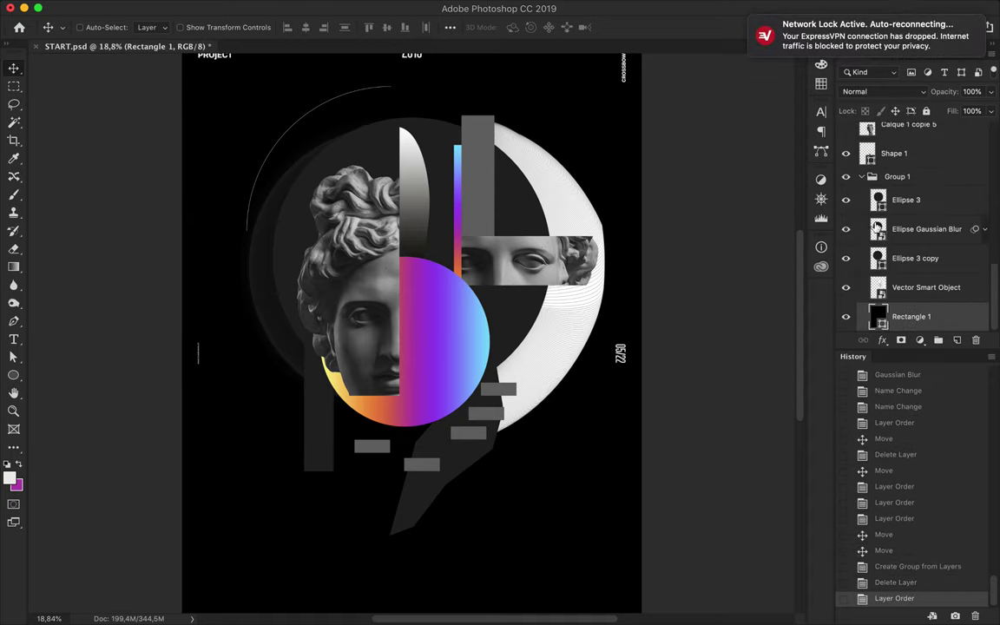
Name the group 'Background elements' and select Layer 1.
{"action": "double_click", "coordinate": [897, 176]}
{"action": "type", "text": "Backts"}
{"action": "key", "text": "Return"}
{"action": "scroll", "coordinate": [946, 217], "scroll_direction": "up", "scroll_amount": 5}
{"action": "left_click", "coordinate": [911, 151]}
{"action": "scroll", "coordinate": [948, 235], "scroll_direction": "down", "scroll_amount": 3}
{"action": "scroll", "coordinate": [946, 235], "scroll_direction": "down", "scroll_amount": 2}
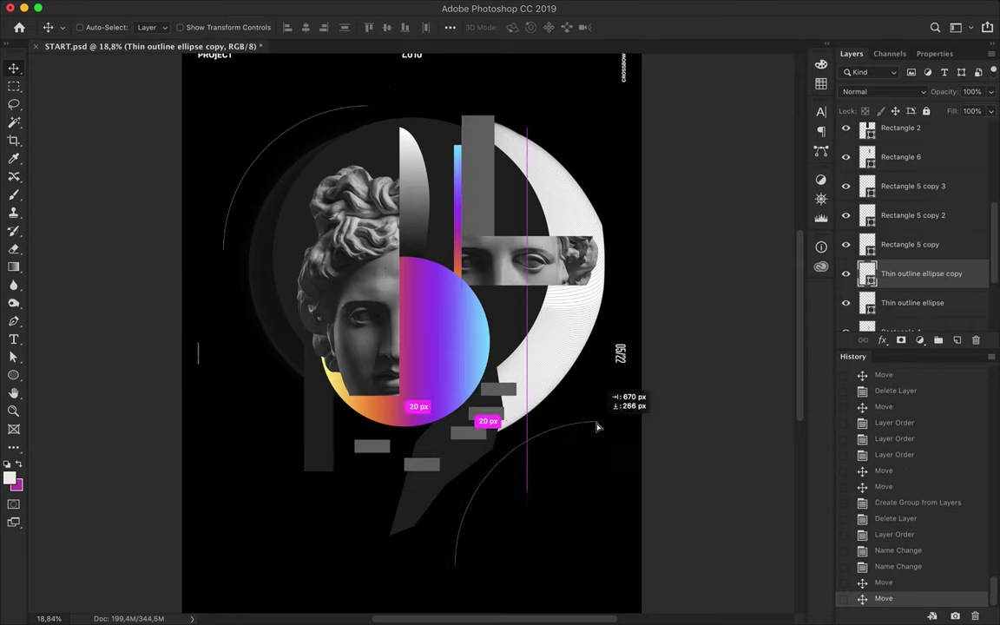
Enlarge the lower-right thin arc copy into a sweeping curve.
{"action": "left_click_drag", "start_coordinate": [597, 426], "coordinate": [599, 425]}
{"action": "key", "text": "ctrl+t"}
{"action": "left_click_drag", "start_coordinate": [569, 391], "coordinate": [670, 331]}
{"action": "key", "text": "Return"}
Delete the white Shape 2 crescent and shift the Apollo head slightly left.
{"action": "scroll", "coordinate": [401, 269], "scroll_direction": "up", "scroll_amount": 1}
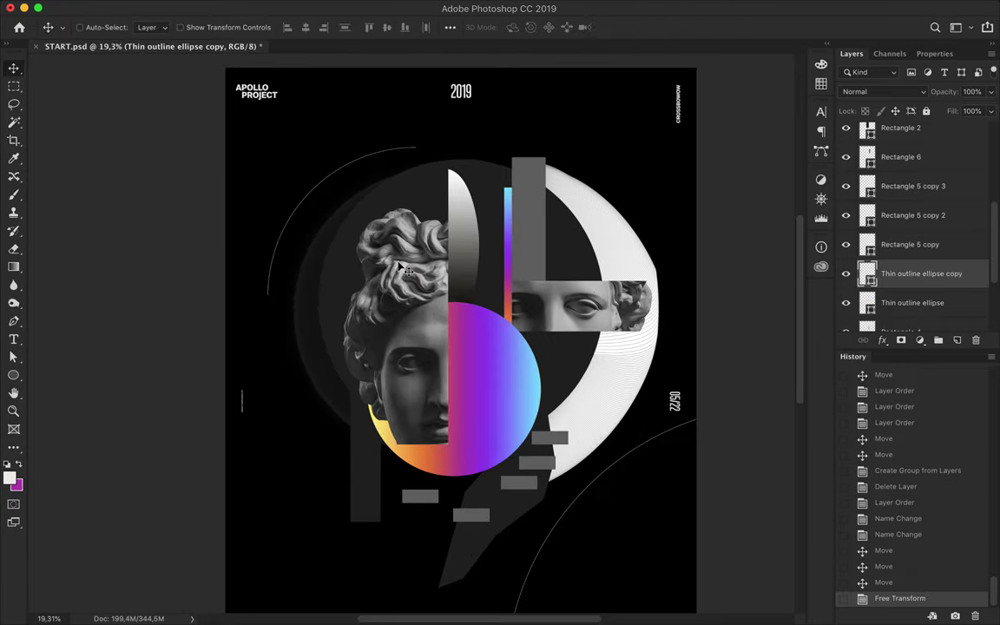
{"action": "left_click", "coordinate": [405, 269], "text": "ctrl"}
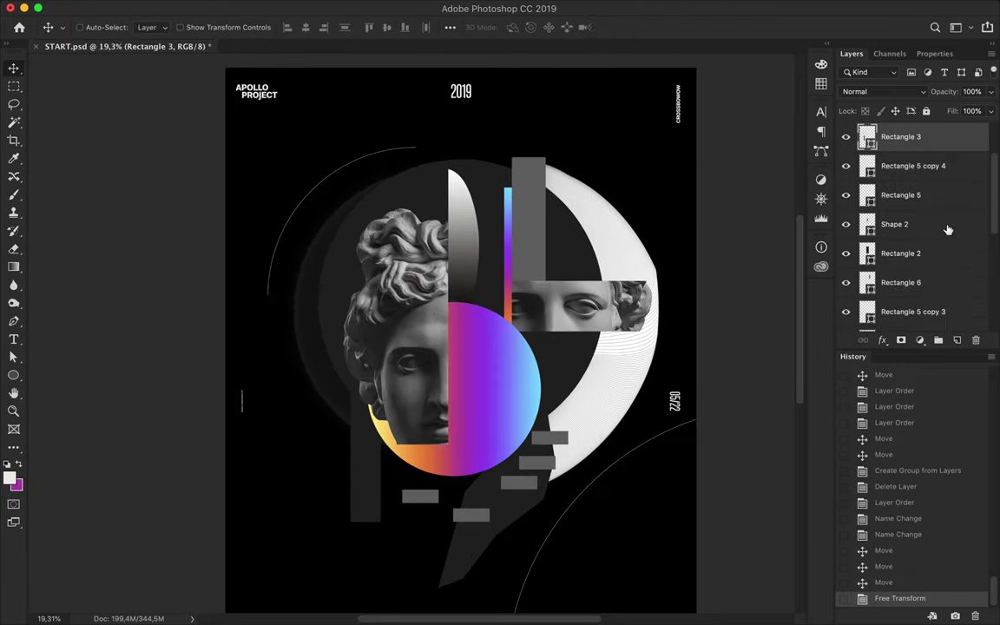
{"action": "left_click", "coordinate": [467, 258], "text": "ctrl"}
{"action": "key", "text": "BackSpace"}
{"action": "left_click_drag", "start_coordinate": [393, 248], "coordinate": [363, 248]}
Duplicate a small grey bar to the left of the gradient circle.
{"action": "scroll", "coordinate": [427, 318], "scroll_direction": "down", "scroll_amount": 5}
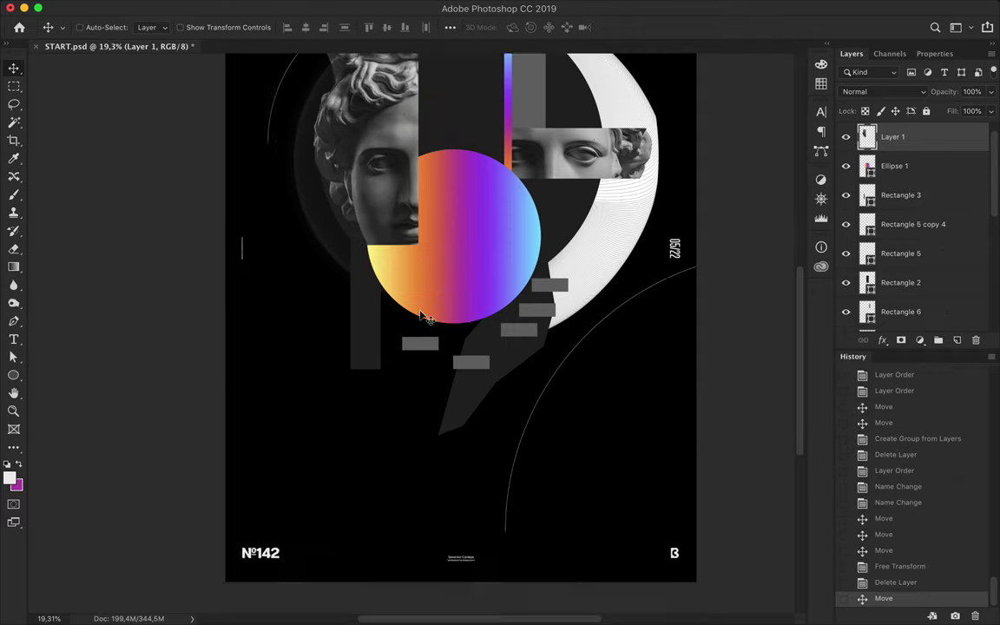
{"action": "scroll", "coordinate": [425, 318], "scroll_direction": "up", "scroll_amount": 3}
{"action": "left_click_drag", "start_coordinate": [420, 439], "coordinate": [332, 387]}
Make the new bar light grey and taller.
{"action": "key", "text": "a"}
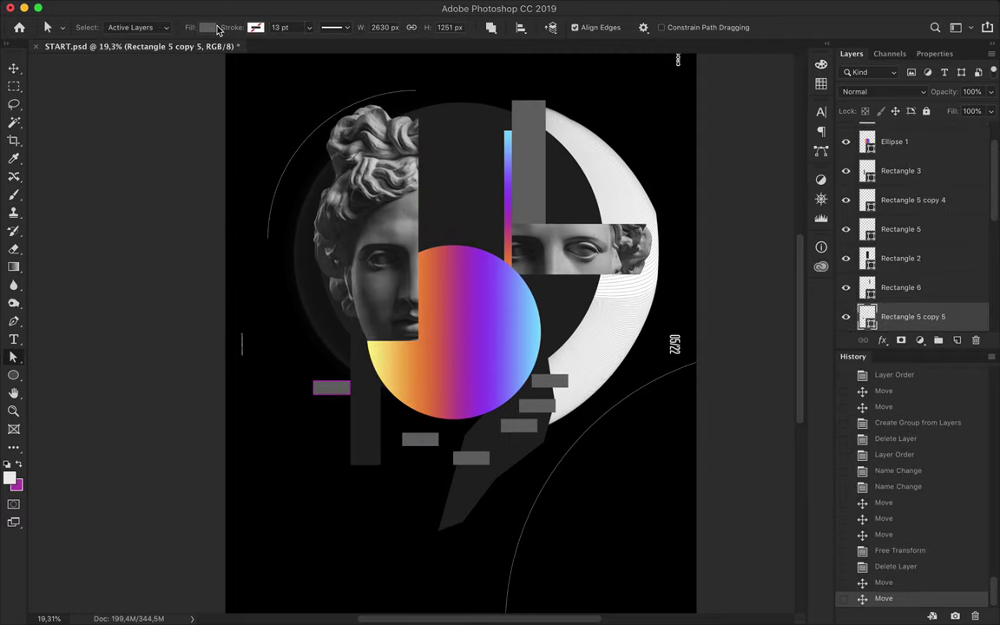
{"action": "left_click", "coordinate": [216, 28]}
{"action": "left_click", "coordinate": [273, 54]}
{"action": "left_click", "coordinate": [831, 163]}
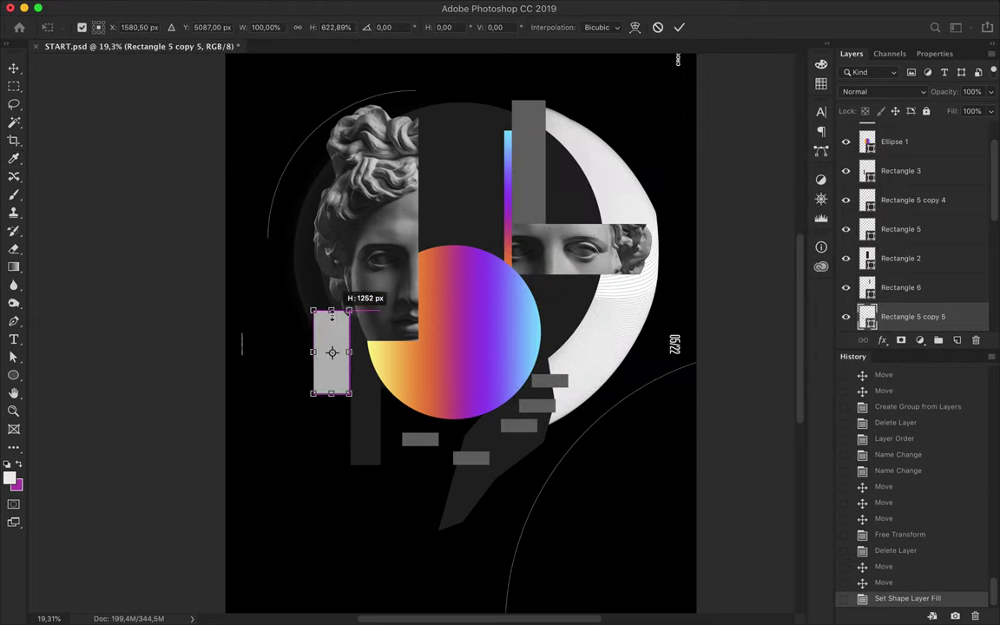
{"action": "key", "text": "Return"}
Put the bar into Background elements and shift three small grey rectangles right.
{"action": "left_click_drag", "start_coordinate": [911, 316], "coordinate": [902, 355]}
{"action": "left_click_drag", "start_coordinate": [893, 289], "coordinate": [893, 299]}
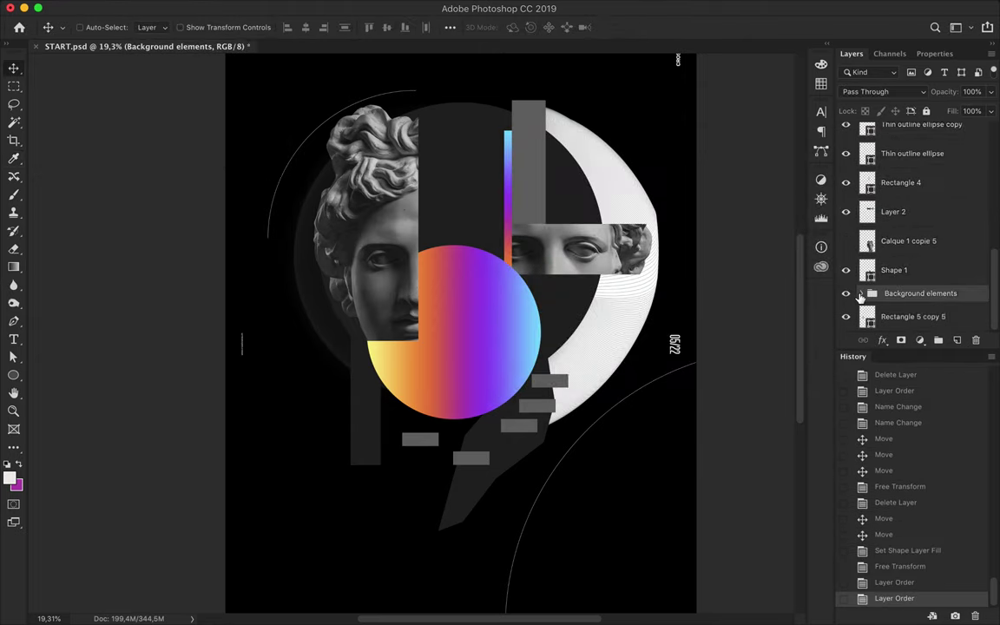
{"action": "mouse_move", "coordinate": [535, 411]}
{"action": "left_mouse_down"}
{"action": "mouse_move", "coordinate": [581, 412]}
{"action": "mouse_move", "coordinate": [603, 382]}
{"action": "mouse_move", "coordinate": [555, 427]}
{"action": "left_mouse_up"}
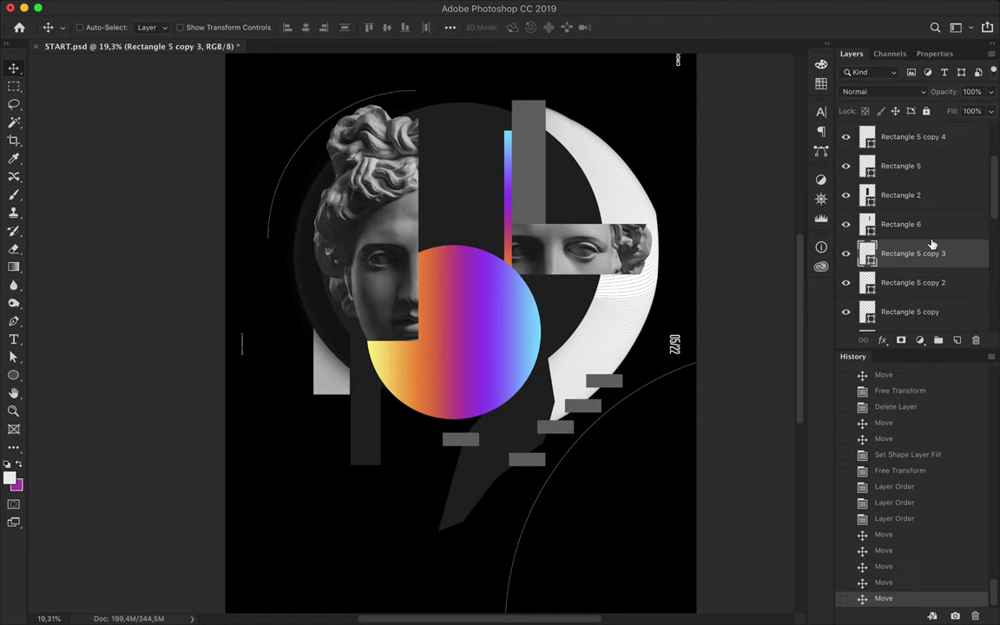
Toggle layer visibility to inspect the layers under the bust.
{"action": "left_click", "coordinate": [907, 223]}
{"action": "left_click_drag", "start_coordinate": [846, 314], "coordinate": [846, 142]}
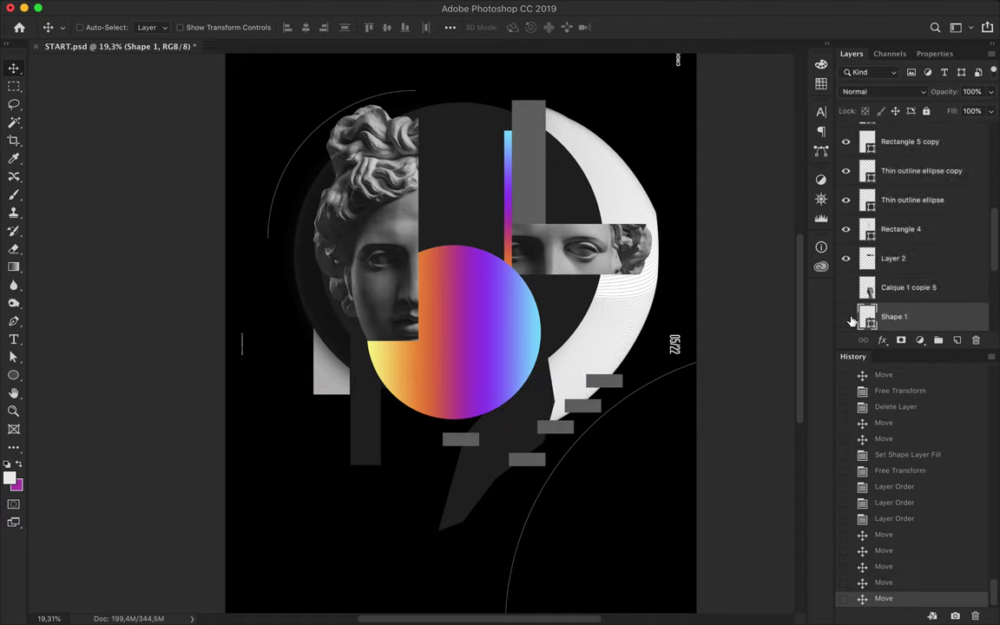
{"action": "left_click", "coordinate": [894, 518]}
{"action": "key", "text": "ctrl+z"}
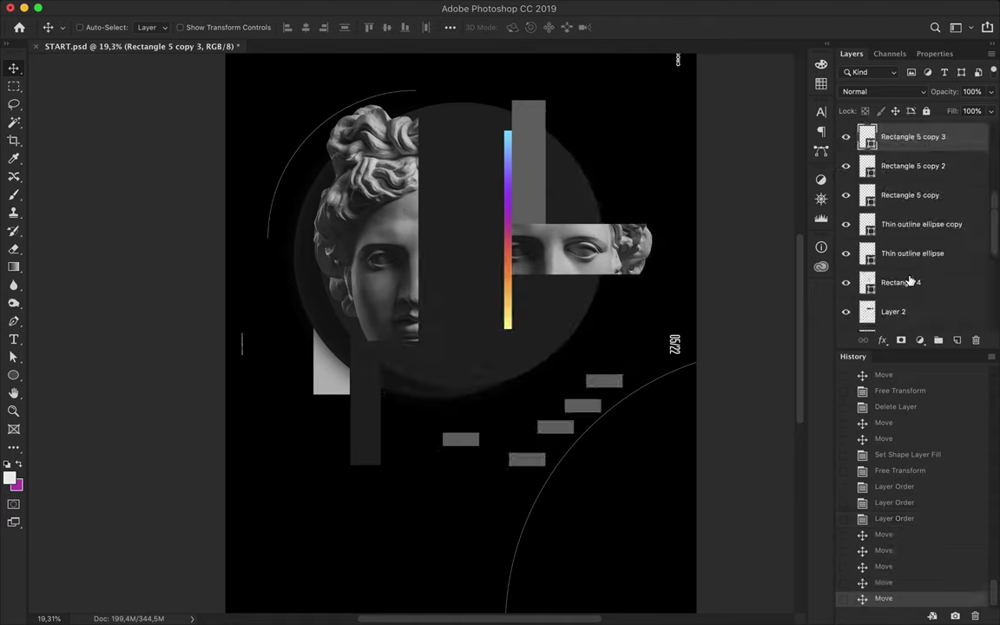
{"action": "left_click", "coordinate": [846, 235]}
{"action": "left_click", "coordinate": [846, 260]}
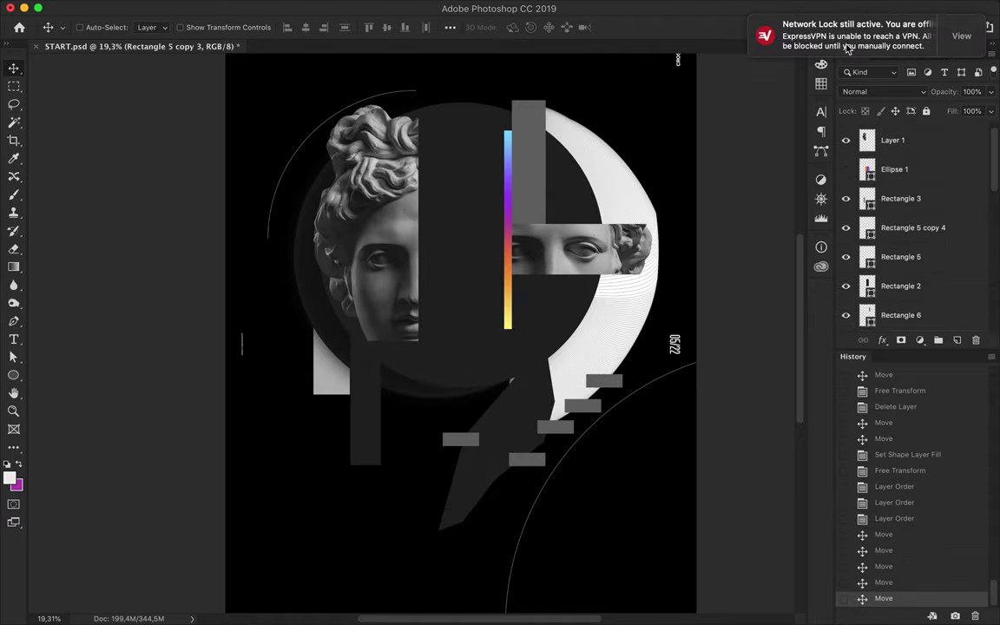
{"action": "left_click", "coordinate": [846, 284]}
{"action": "scroll", "coordinate": [907, 204], "scroll_direction": "up", "scroll_amount": 5}
Move the dark silhouette Shape 1 lower beneath the gradient circle and zoom out.
{"action": "left_click", "coordinate": [903, 135]}
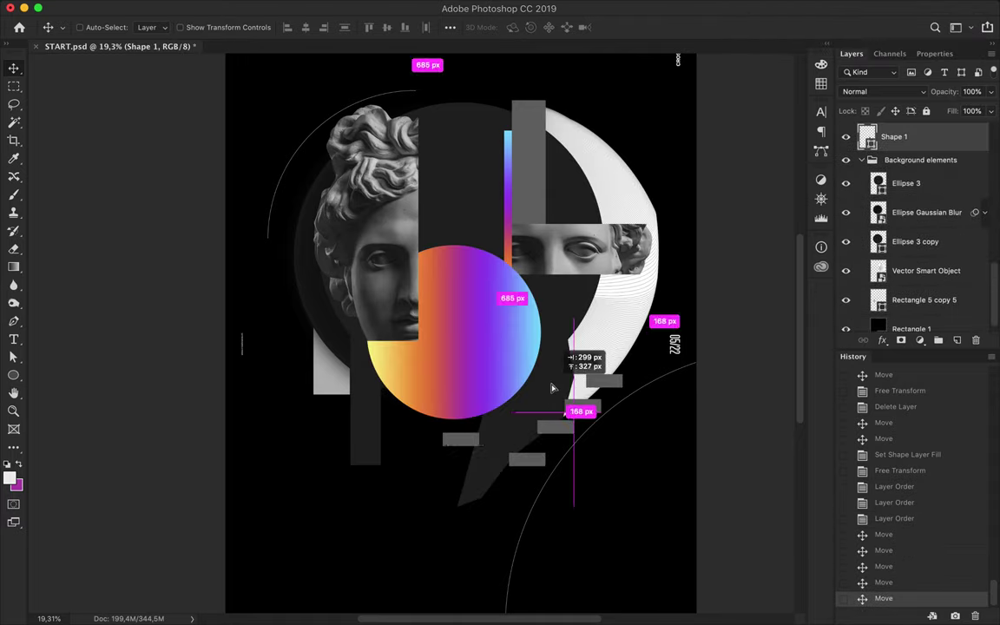
{"action": "left_click_drag", "start_coordinate": [558, 391], "coordinate": [559, 434]}
{"action": "scroll", "coordinate": [913, 237], "scroll_direction": "down", "scroll_amount": 3}
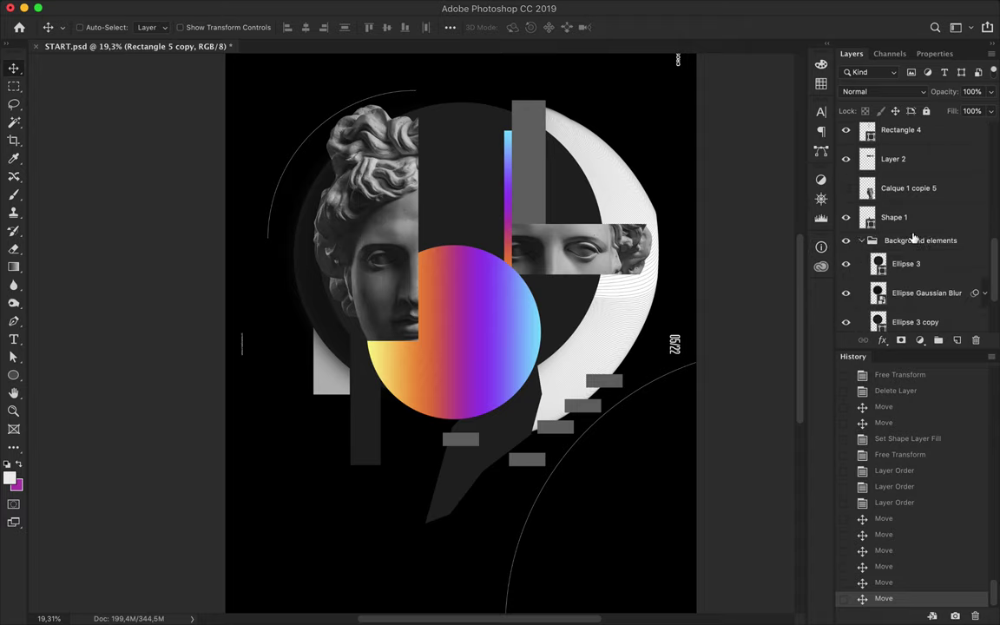
{"action": "left_click", "coordinate": [846, 182]}
{"action": "key", "text": "ctrl+minus"}
Copy a thin vertical strip from the second Apollo head, duplicate it near the top, raise it.
{"action": "left_click_drag", "start_coordinate": [564, 506], "coordinate": [594, 462]}
{"action": "key", "text": "m"}
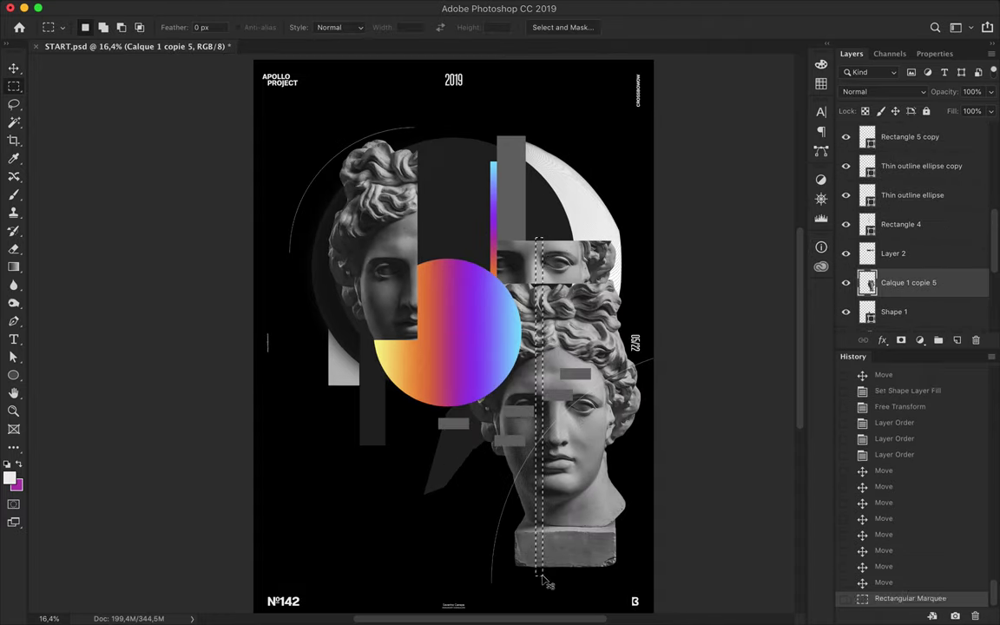
{"action": "key", "text": "ctrl+c"}
{"action": "key", "text": "ctrl+v"}
{"action": "key", "text": "v"}
{"action": "left_click_drag", "start_coordinate": [542, 582], "coordinate": [441, 407]}
{"action": "left_click_drag", "start_coordinate": [447, 147], "coordinate": [444, 132]}
{"action": "key", "text": "ctrl+bracketright"}
{"action": "key", "text": "ctrl+bracketright"}
{"action": "key", "text": "ctrl+bracketright"}
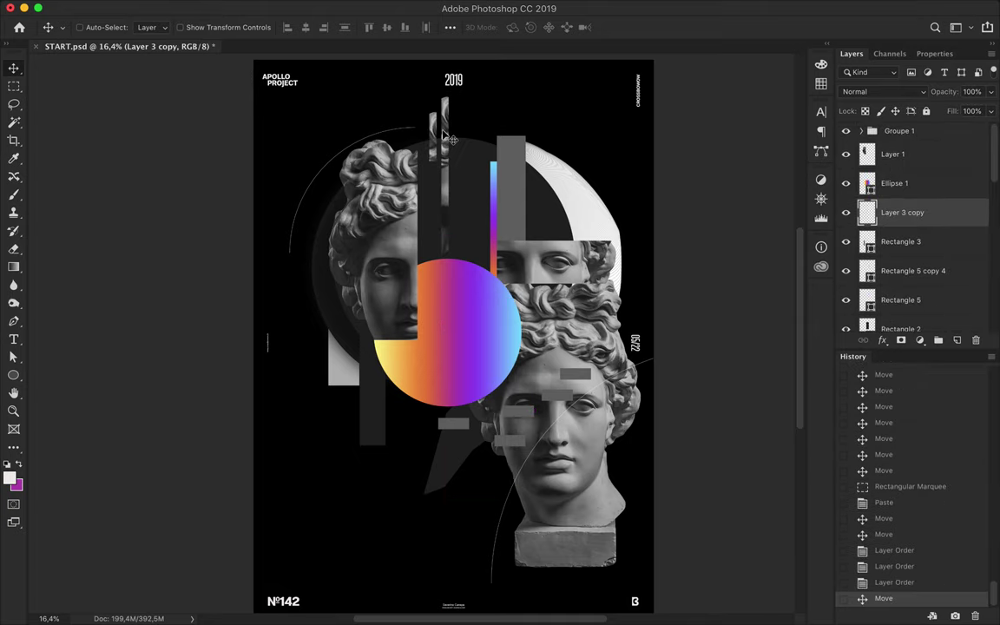
Hide the second Apollo head and draw grey circle Ellipse 4 under the gradient circle.
{"action": "left_click", "coordinate": [903, 294]}
{"action": "scroll", "coordinate": [453, 342], "scroll_direction": "down", "scroll_amount": 2}
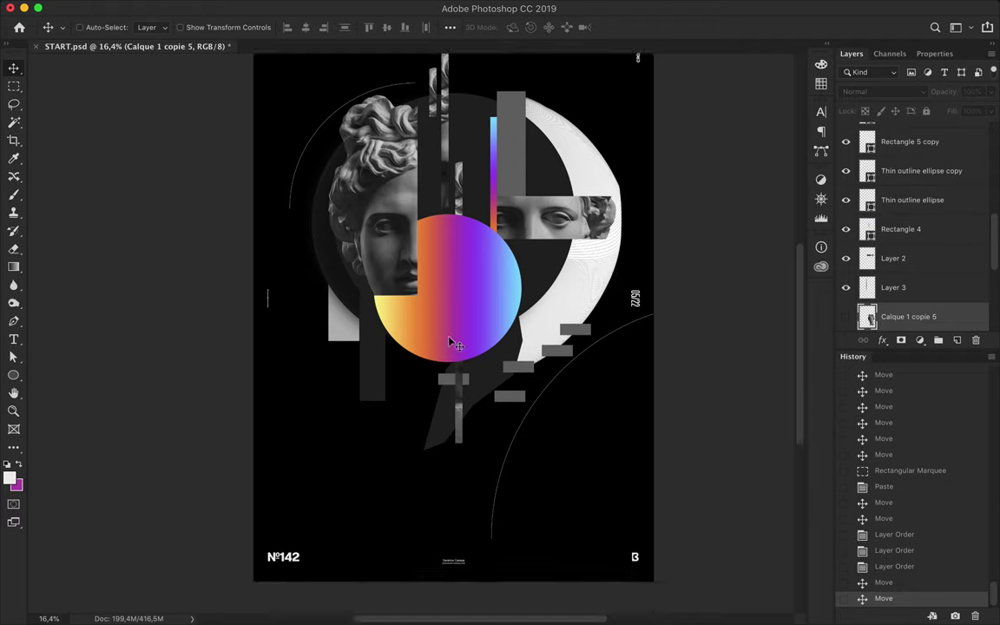
{"action": "left_click_drag", "start_coordinate": [416, 323], "coordinate": [492, 398]}
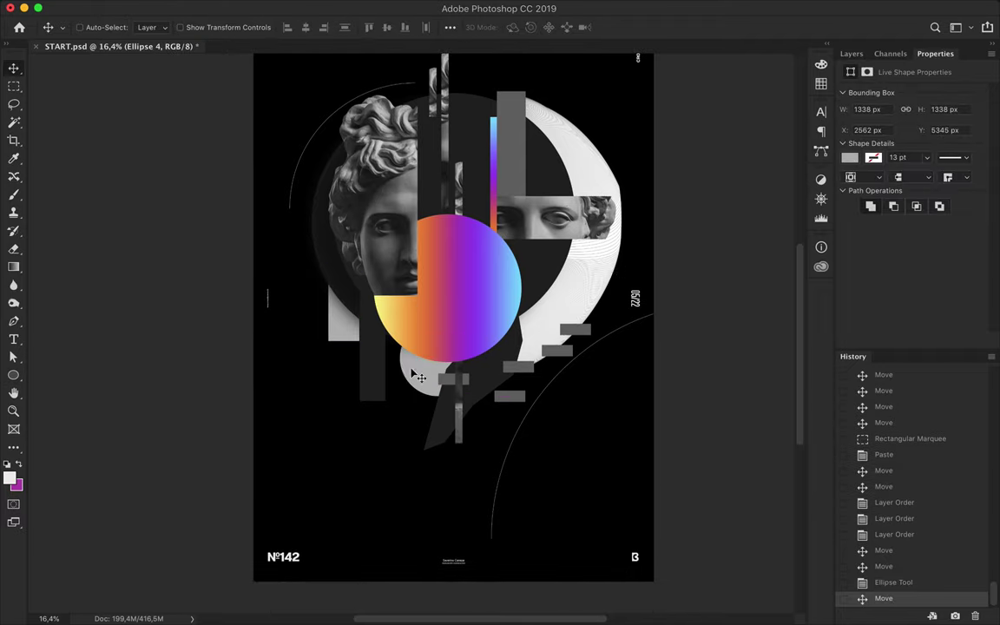
Draw a grey circle near the poster top and place its layer just above Ellipse 3.
{"action": "scroll", "coordinate": [440, 228], "scroll_direction": "up", "scroll_amount": 3}
{"action": "key", "text": "u"}
{"action": "left_click_drag", "start_coordinate": [408, 157], "coordinate": [538, 295]}
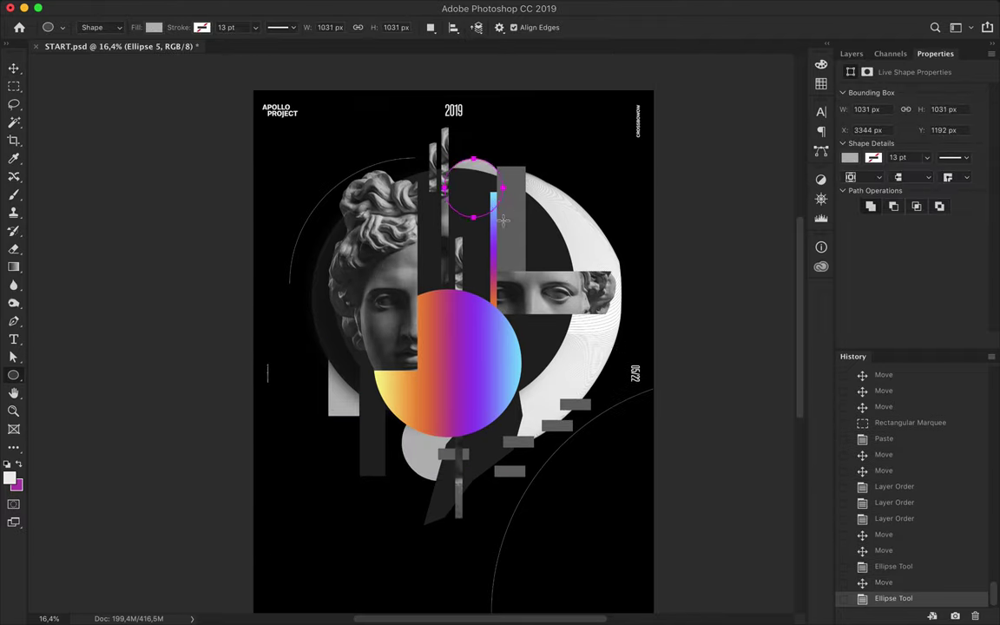
{"action": "key", "text": "v"}
{"action": "left_click", "coordinate": [851, 53]}
{"action": "left_click_drag", "start_coordinate": [905, 315], "coordinate": [906, 201]}
{"action": "left_click_drag", "start_coordinate": [905, 162], "coordinate": [906, 161]}
{"action": "mouse_move", "coordinate": [463, 186]}
{"action": "left_mouse_down"}
{"action": "mouse_move", "coordinate": [472, 174]}
{"action": "mouse_move", "coordinate": [538, 227]}
{"action": "left_mouse_up"}
Draw a thin line with no fill and a 1 pt grey stroke, plus a small square.
{"action": "key", "text": "ctrl+plus"}
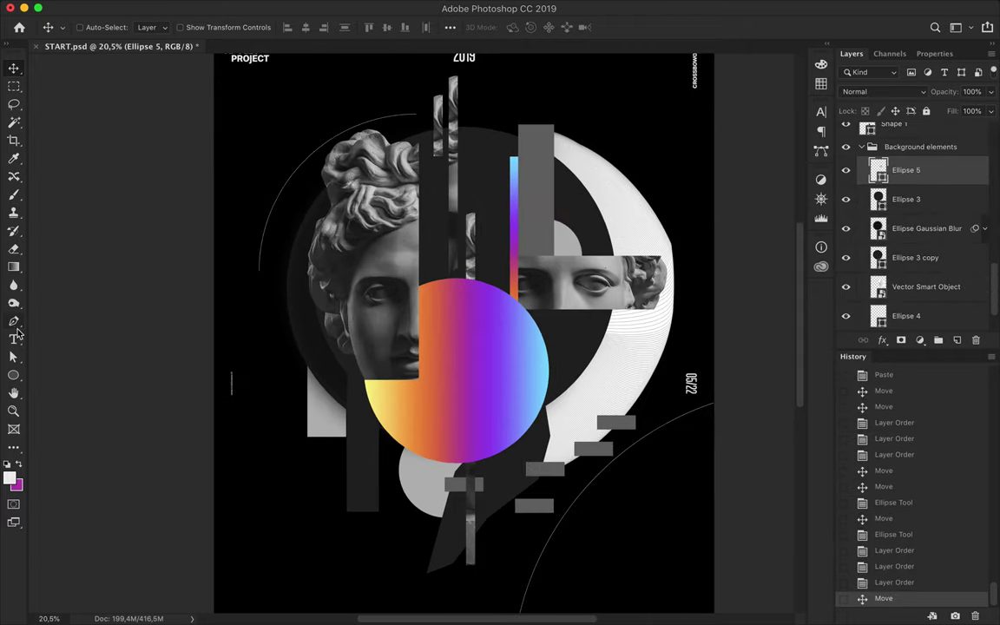
{"action": "left_click", "coordinate": [426, 87]}
{"action": "left_click", "coordinate": [426, 301]}
{"action": "left_click", "coordinate": [206, 27]}
{"action": "left_click", "coordinate": [144, 49]}
{"action": "left_click", "coordinate": [255, 27]}
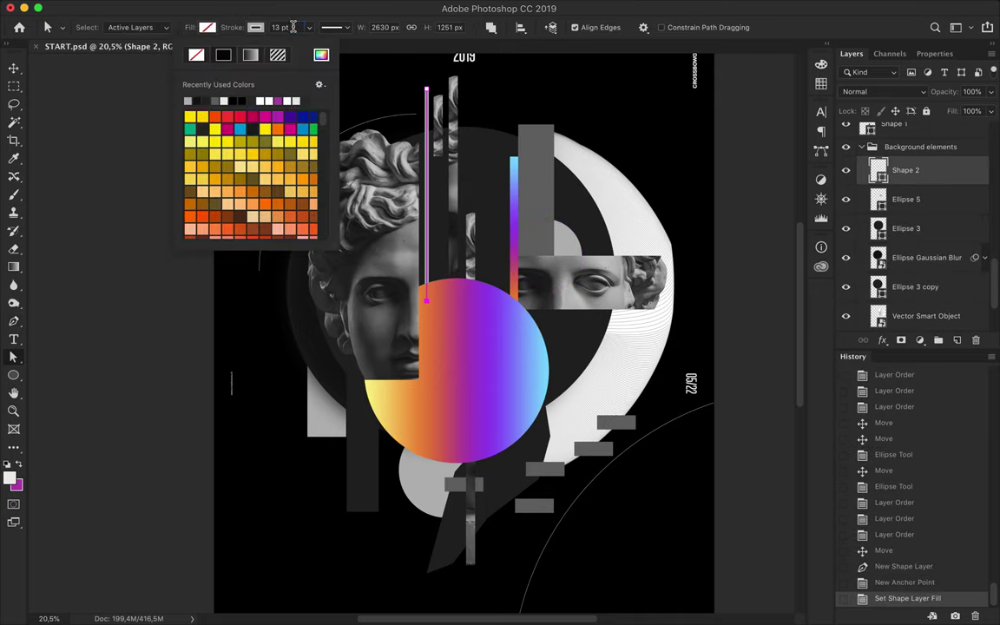
{"action": "left_click", "coordinate": [190, 49]}
{"action": "key", "text": "v"}
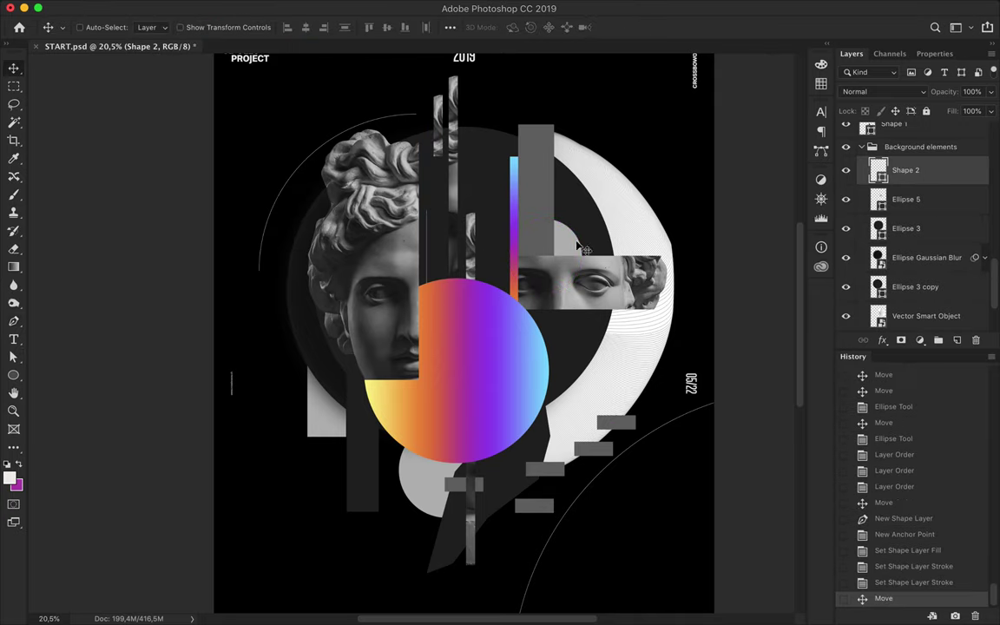
{"action": "key", "text": "a"}
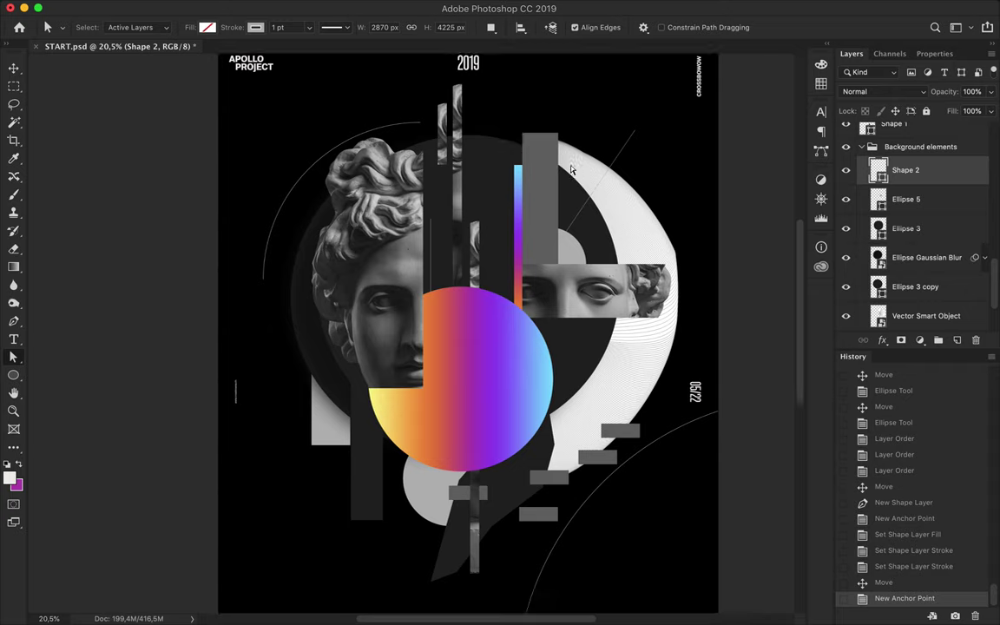
{"action": "left_click_drag", "start_coordinate": [489, 153], "coordinate": [497, 163]}
Bring the small outlined square to the front, set its outline width, and duplicate it below.
{"action": "key", "text": "v"}
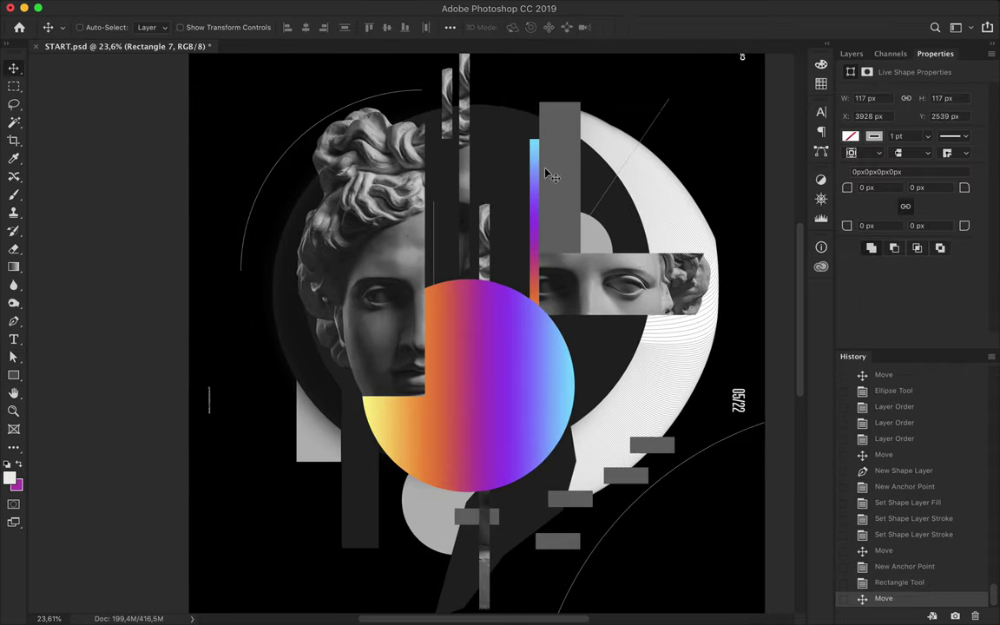
{"action": "key", "text": "ctrl+bracketright"}
{"action": "key", "text": "ctrl+bracketright"}
{"action": "key", "text": "ctrl+bracketright"}
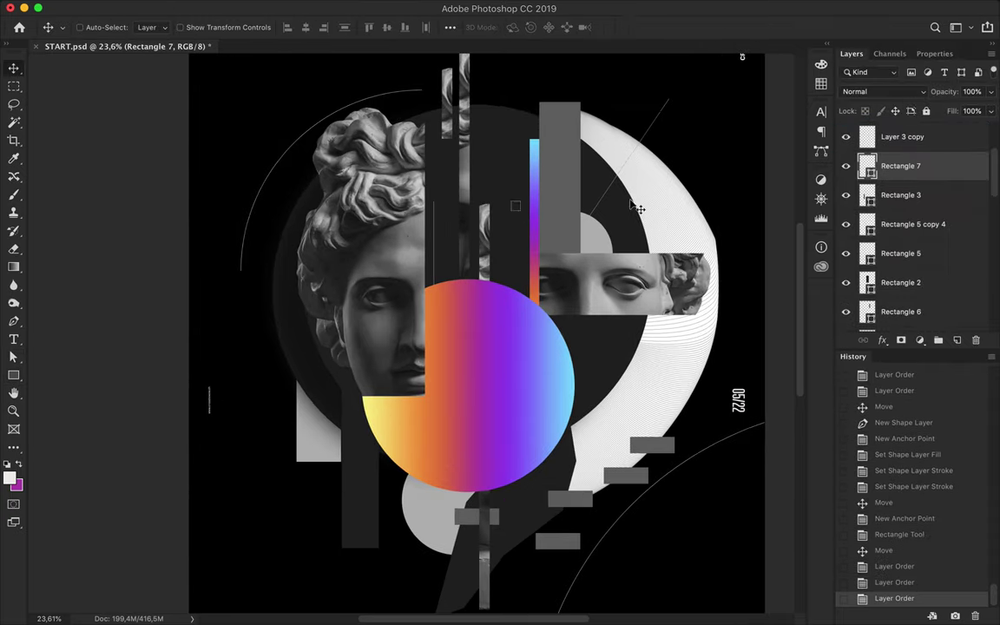
{"action": "key", "text": "Return"}
{"action": "key", "text": "v"}
{"action": "scroll", "coordinate": [499, 276], "scroll_direction": "up", "scroll_amount": 2}
{"action": "left_click_drag", "start_coordinate": [503, 298], "coordinate": [505, 339], "text": "alt"}
Remove the extra copy and add evenly spaced square copies down to the column's bottom.
{"action": "scroll", "coordinate": [495, 339], "scroll_direction": "up", "scroll_amount": 3}
{"action": "scroll", "coordinate": [477, 340], "scroll_direction": "up", "scroll_amount": 3}
{"action": "key", "text": "Delete"}
{"action": "left_click_drag", "start_coordinate": [475, 212], "coordinate": [475, 227]}
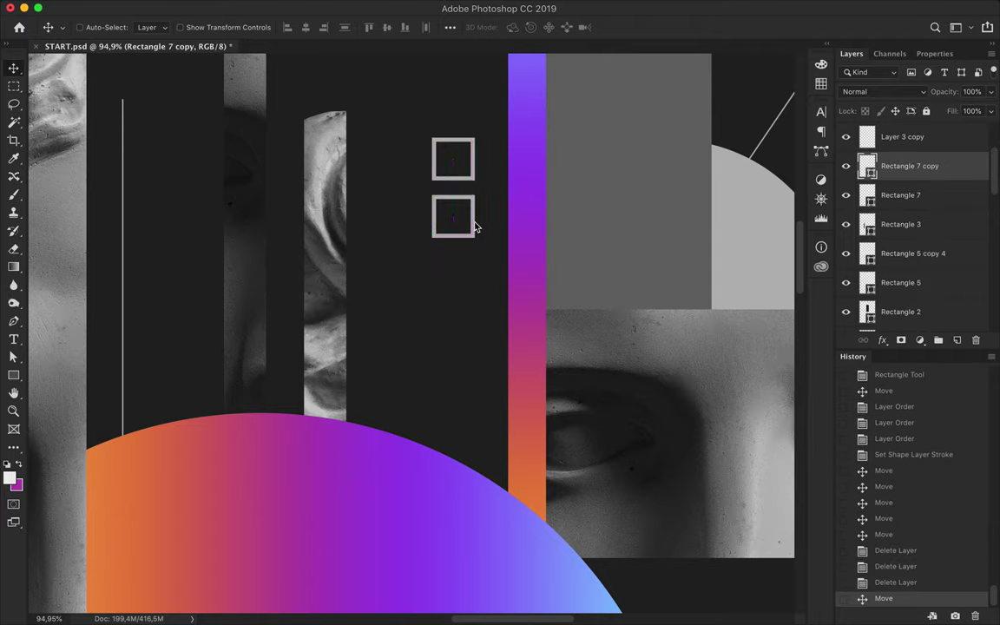
{"action": "left_click_drag", "start_coordinate": [479, 280], "coordinate": [479, 281]}
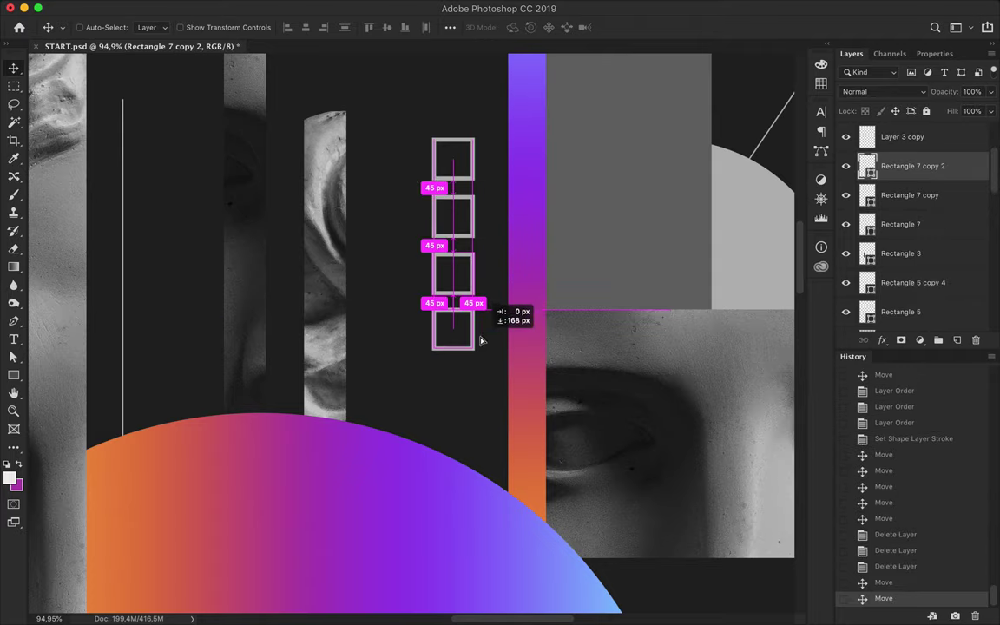
{"action": "scroll", "coordinate": [476, 346], "scroll_direction": "up", "scroll_amount": 5}
{"action": "mouse_move", "coordinate": [475, 345]}
{"action": "left_mouse_down"}
{"action": "mouse_move", "coordinate": [536, 387]}
{"action": "mouse_move", "coordinate": [532, 548]}
{"action": "left_mouse_up"}
{"action": "scroll", "coordinate": [529, 545], "scroll_direction": "down", "scroll_amount": 2}
{"action": "key", "text": "super+0"}
Group the square layers, then add a Vibrance adjustment at -23 above Ellipse 1.
{"action": "left_click", "coordinate": [914, 262], "text": "shift"}
{"action": "key", "text": "super+g"}
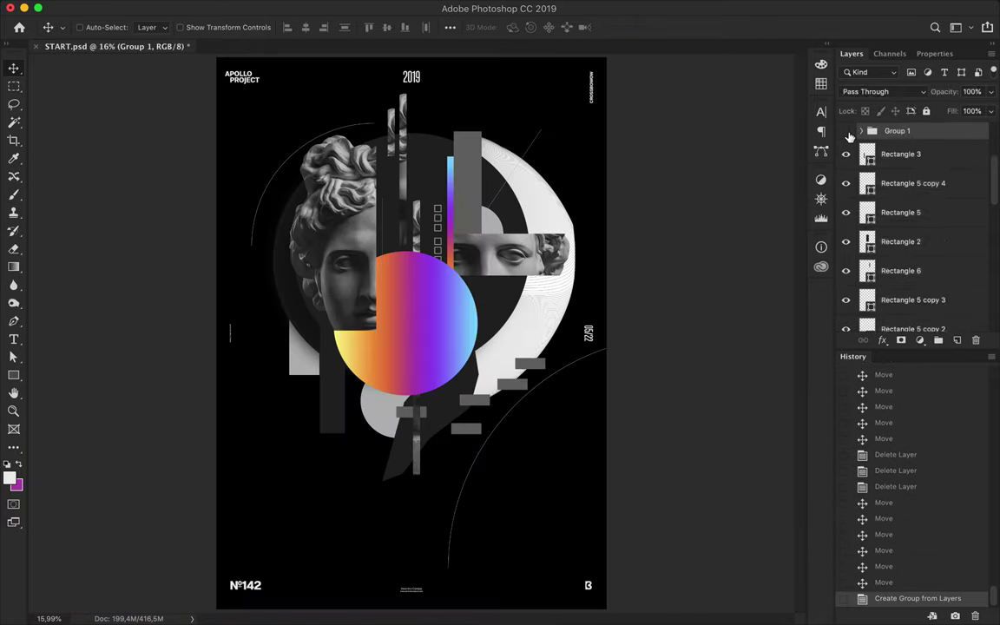
{"action": "left_click", "coordinate": [371, 319]}
{"action": "left_click", "coordinate": [919, 340]}
{"action": "left_click", "coordinate": [816, 455]}
{"action": "mouse_move", "coordinate": [912, 108]}
{"action": "left_mouse_down"}
{"action": "mouse_move", "coordinate": [897, 110]}
{"action": "mouse_move", "coordinate": [909, 136]}
{"action": "left_mouse_up"}
Place a copy of the Vibrance adjustment above Rectangle 4 and clip it to that layer.
{"action": "key", "text": "F7"}
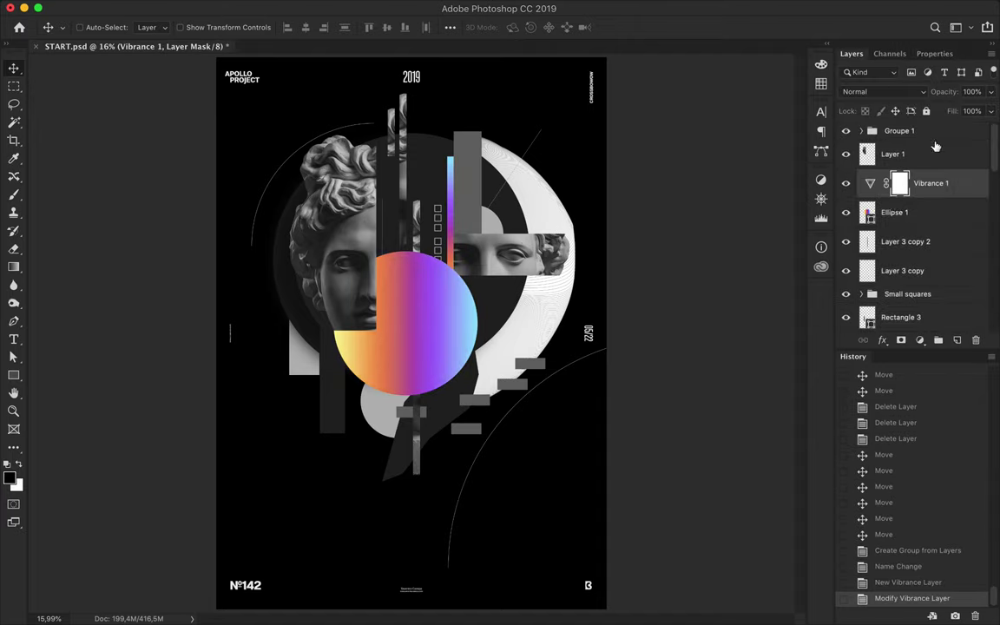
{"action": "scroll", "coordinate": [938, 216], "scroll_direction": "down", "scroll_amount": 5}
{"action": "left_click", "coordinate": [898, 379]}
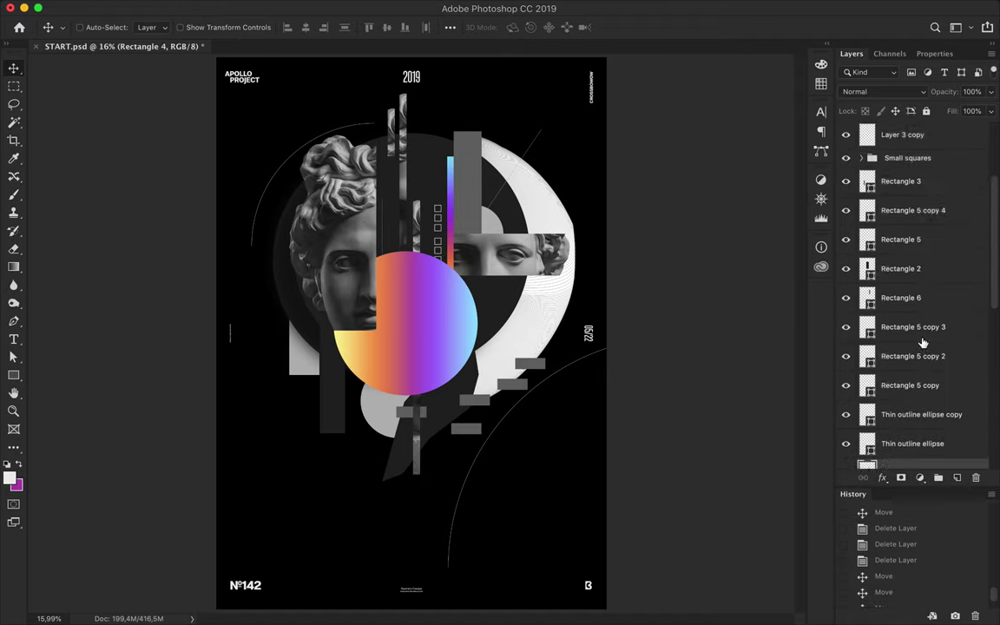
{"action": "left_click_drag", "start_coordinate": [946, 155], "coordinate": [895, 369]}
{"action": "key", "text": "ctrl+alt+g"}
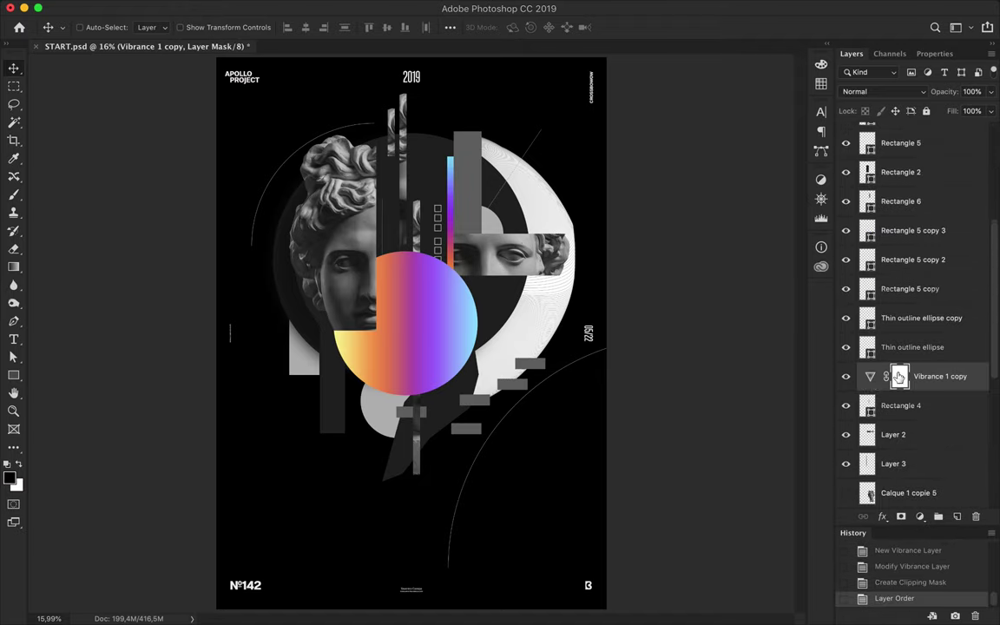
Choose a gradient fill for the background circle Ellipse 3.
{"action": "left_click", "coordinate": [905, 492]}
{"action": "key", "text": "u"}
{"action": "left_click", "coordinate": [130, 27]}
{"action": "left_click", "coordinate": [201, 55]}
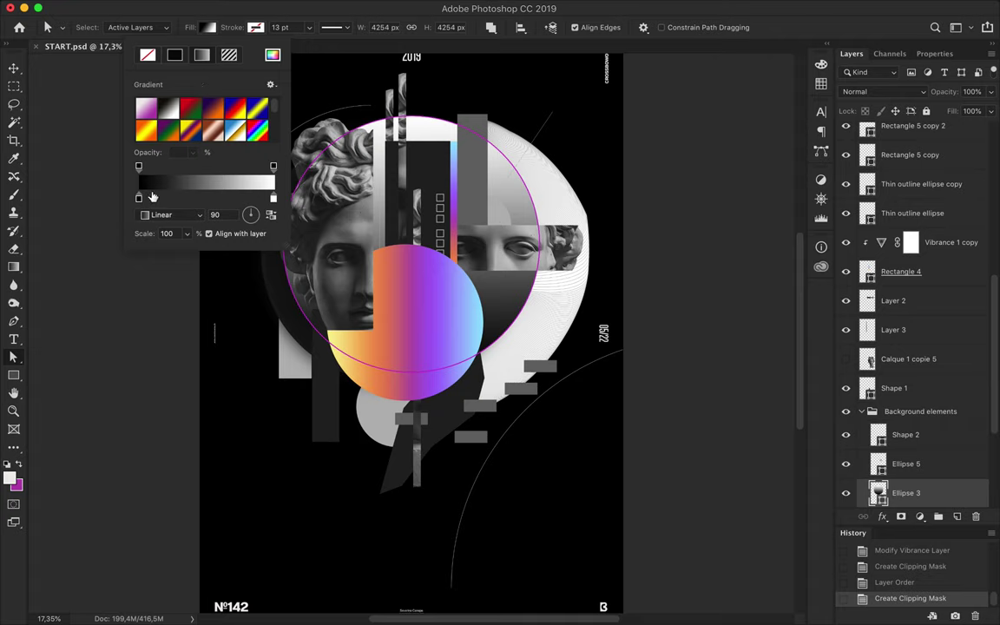
Set Ellipse 3's gradient stops so the fill shades to dark grey.
{"action": "double_click", "coordinate": [138, 199]}
{"action": "left_click", "coordinate": [829, 161]}
{"action": "key", "text": "a"}
{"action": "double_click", "coordinate": [273, 199]}
{"action": "left_click", "coordinate": [512, 282]}
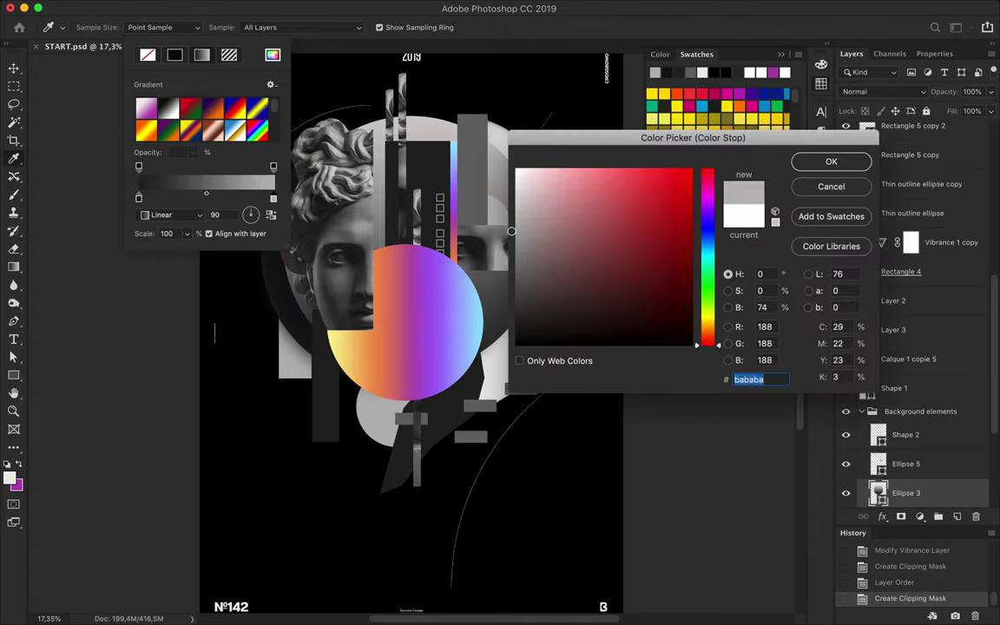
{"action": "key", "text": "Return"}
Apply the Mosaic filter to Rectangle 3 copy and move it up under Groupe 1.
{"action": "key", "text": "Return"}
{"action": "key", "text": "v"}
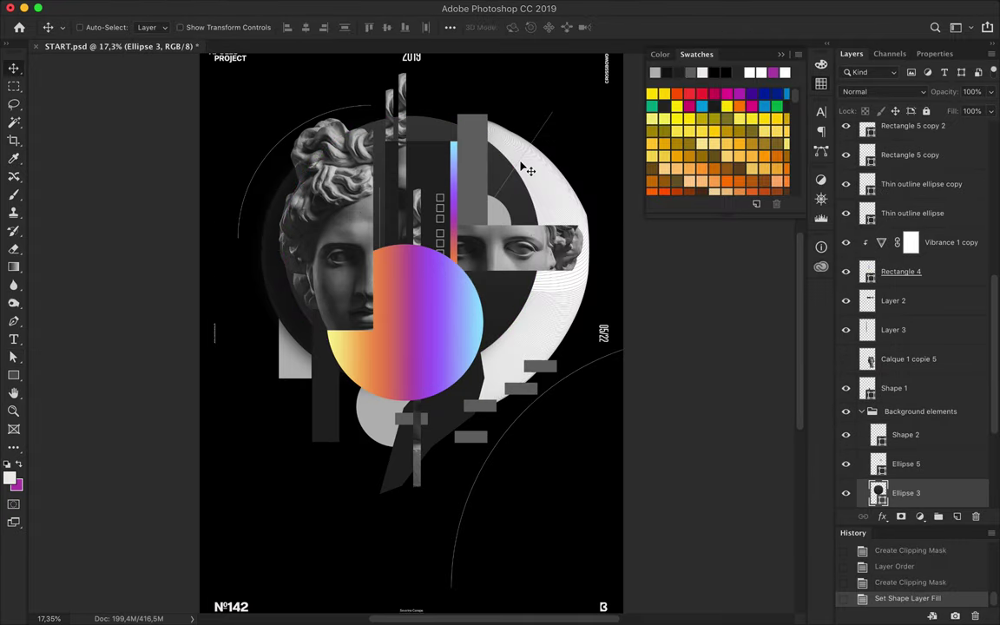
{"action": "scroll", "coordinate": [525, 169], "scroll_direction": "down", "scroll_amount": 1}
{"action": "left_click", "coordinate": [910, 136]}
{"action": "left_click", "coordinate": [341, 7]}
{"action": "left_click", "coordinate": [561, 292]}
{"action": "key", "text": "Return"}
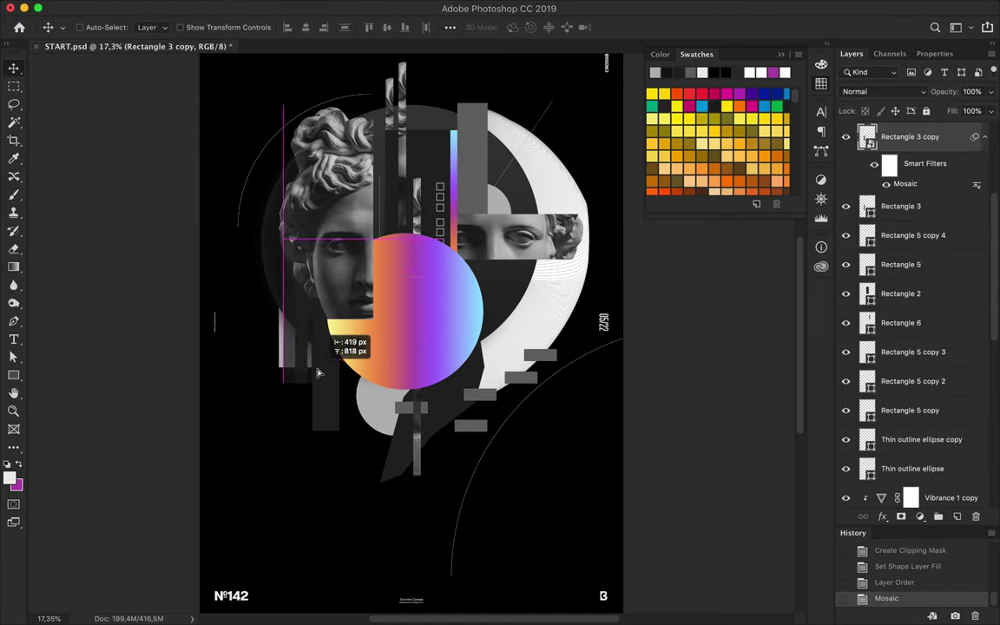
{"action": "left_click_drag", "start_coordinate": [325, 366], "coordinate": [324, 366]}
{"action": "scroll", "coordinate": [949, 272], "scroll_direction": "up", "scroll_amount": 3}
{"action": "left_click_drag", "start_coordinate": [949, 264], "coordinate": [933, 143]}
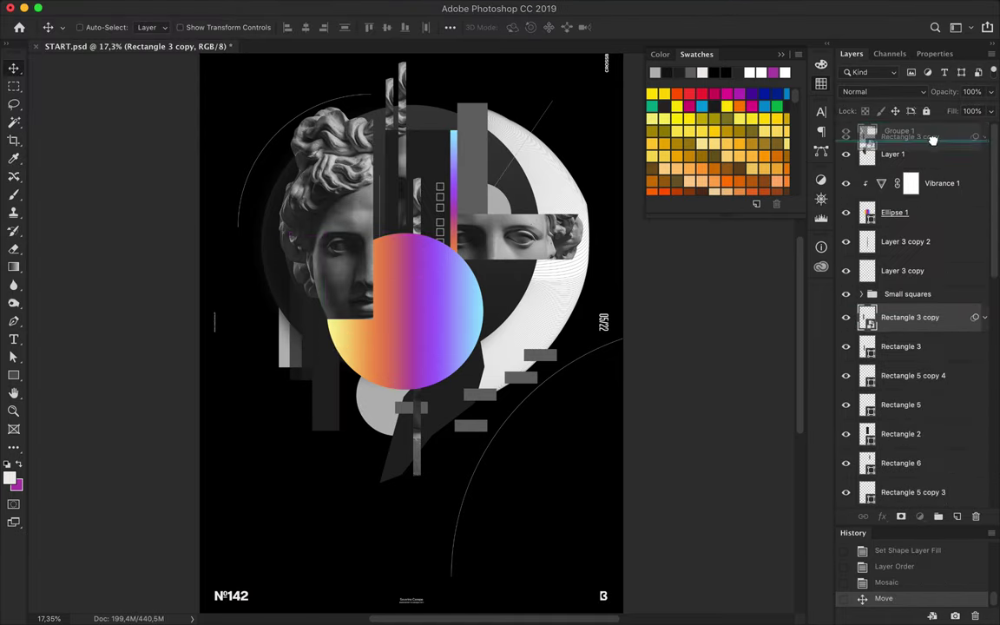
Duplicate the gradient circle, apply Mosaic to the copy, and place it below the original.
{"action": "left_click", "coordinate": [894, 241]}
{"action": "key", "text": "ctrl+j"}
{"action": "left_click", "coordinate": [341, 7]}
{"action": "left_click", "coordinate": [357, 24]}
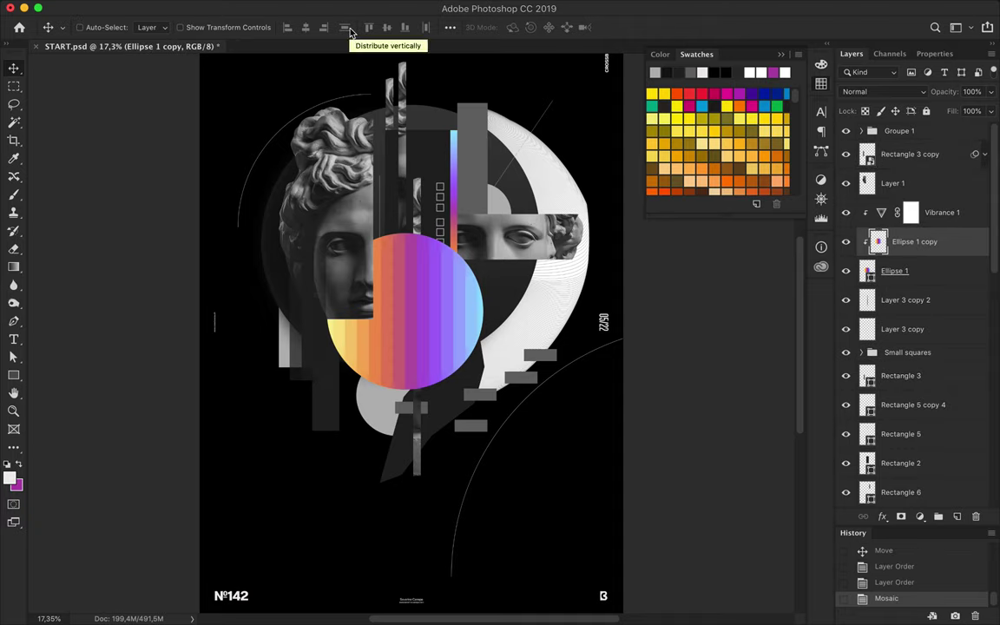
{"action": "left_click_drag", "start_coordinate": [914, 241], "coordinate": [903, 183]}
{"action": "left_click_drag", "start_coordinate": [431, 287], "coordinate": [442, 310]}
{"action": "key", "text": "ctrl+bracketleft"}
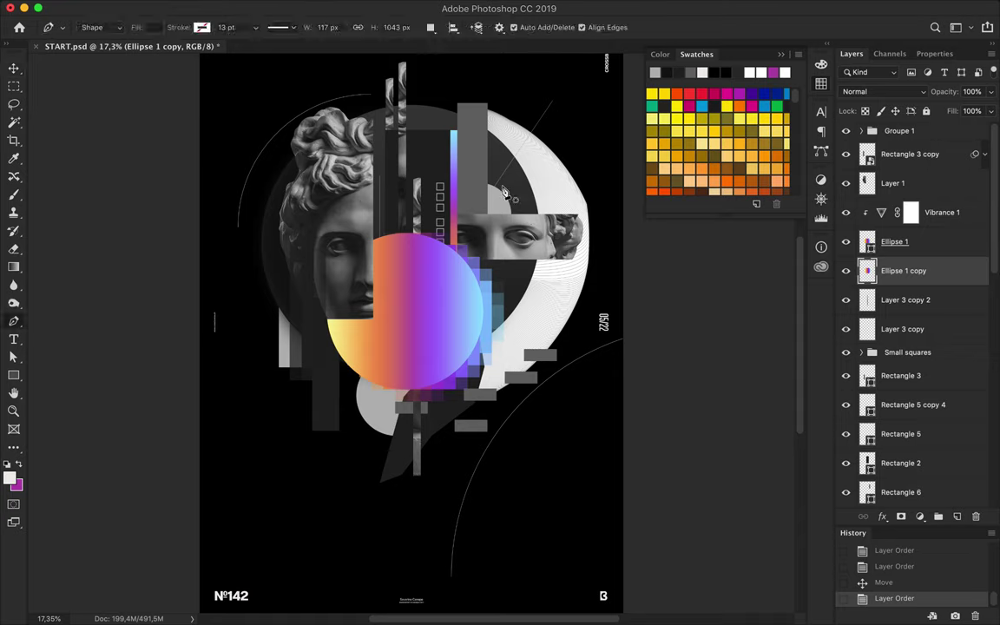
Draw a thin 1 pt white diagonal line without fill and add parallel copies of it.
{"action": "left_click", "coordinate": [557, 76]}
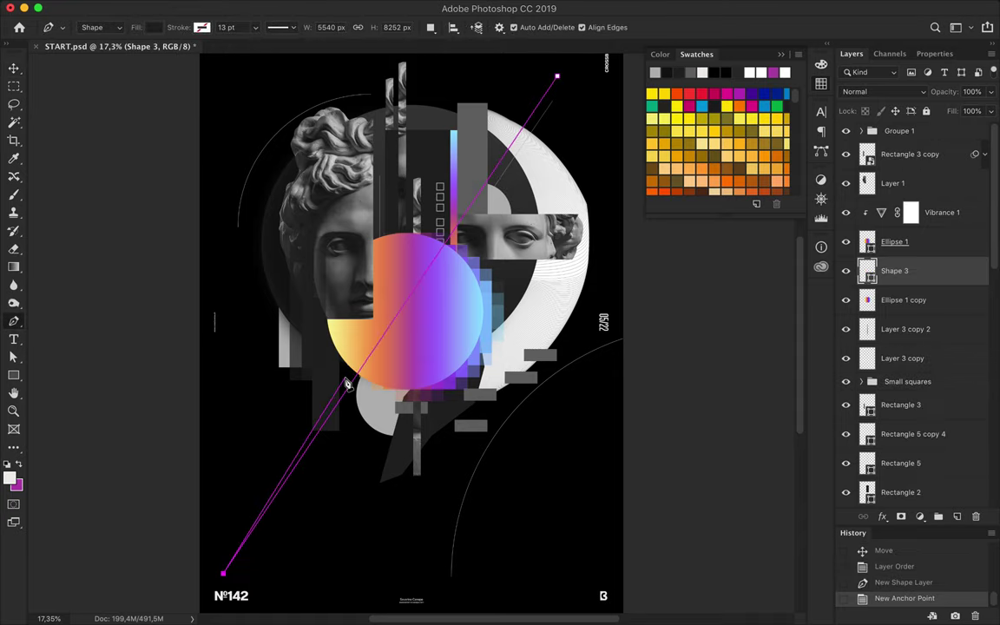
{"action": "key", "text": "a"}
{"action": "left_click", "coordinate": [255, 27]}
{"action": "left_click", "coordinate": [174, 65]}
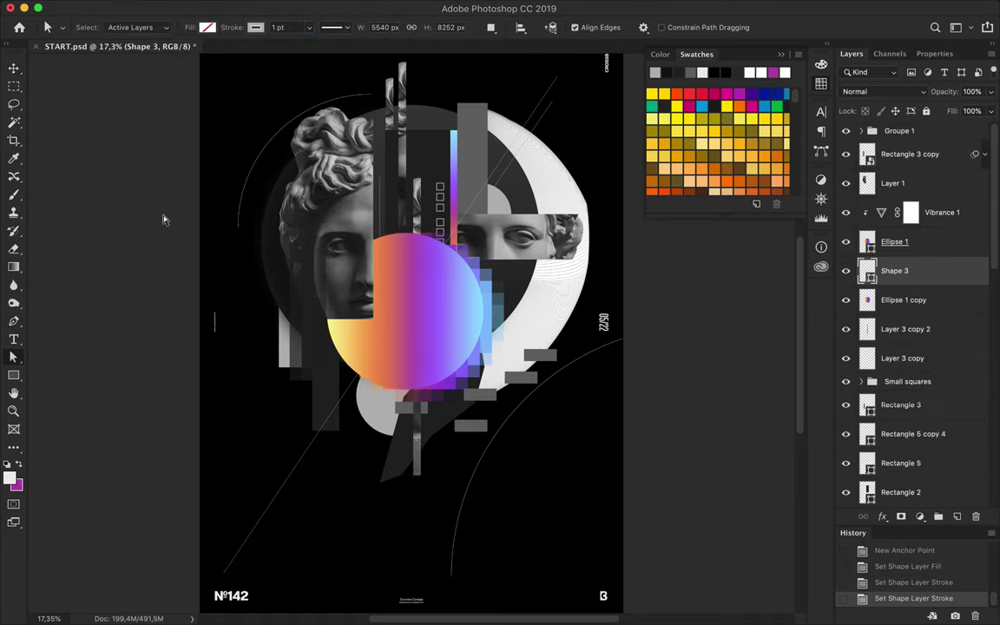
{"action": "key", "text": "ctrl+0"}
{"action": "left_click_drag", "start_coordinate": [352, 384], "coordinate": [354, 386]}
{"action": "mouse_move", "coordinate": [903, 270]}
{"action": "left_mouse_down"}
{"action": "mouse_move", "coordinate": [925, 476]}
{"action": "mouse_move", "coordinate": [911, 398]}
{"action": "left_mouse_up"}
{"action": "key", "text": "ctrl+j"}
{"action": "scroll", "coordinate": [694, 417], "scroll_direction": "down", "scroll_amount": 1}
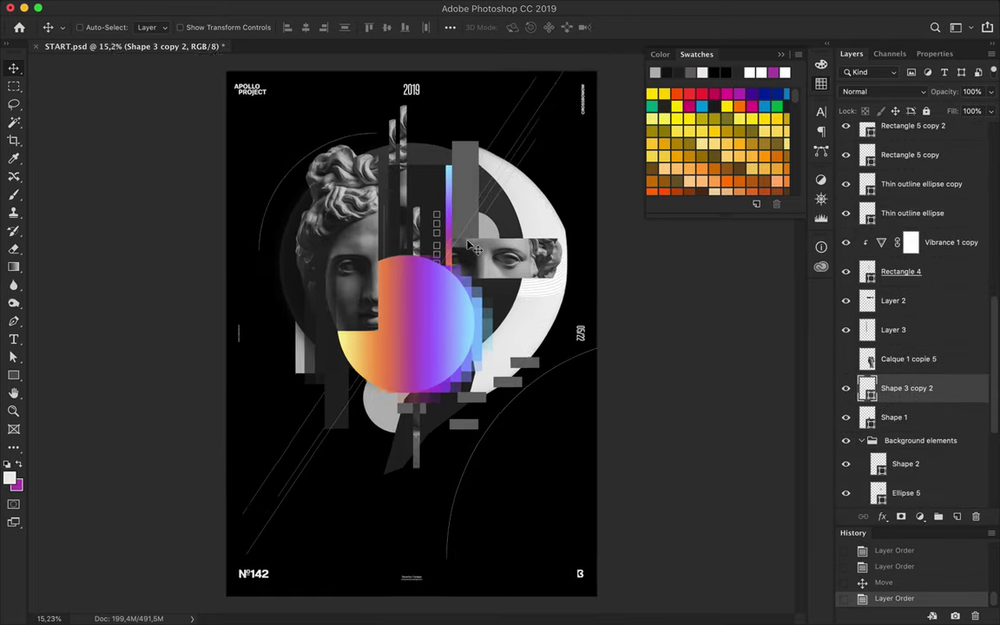
{"action": "scroll", "coordinate": [521, 439], "scroll_direction": "up", "scroll_amount": 2}
Draw a short line below the gradient circle with no fill and a 3 pt grey stroke.
{"action": "key", "text": "p"}
{"action": "key", "text": "alt+bracketleft"}
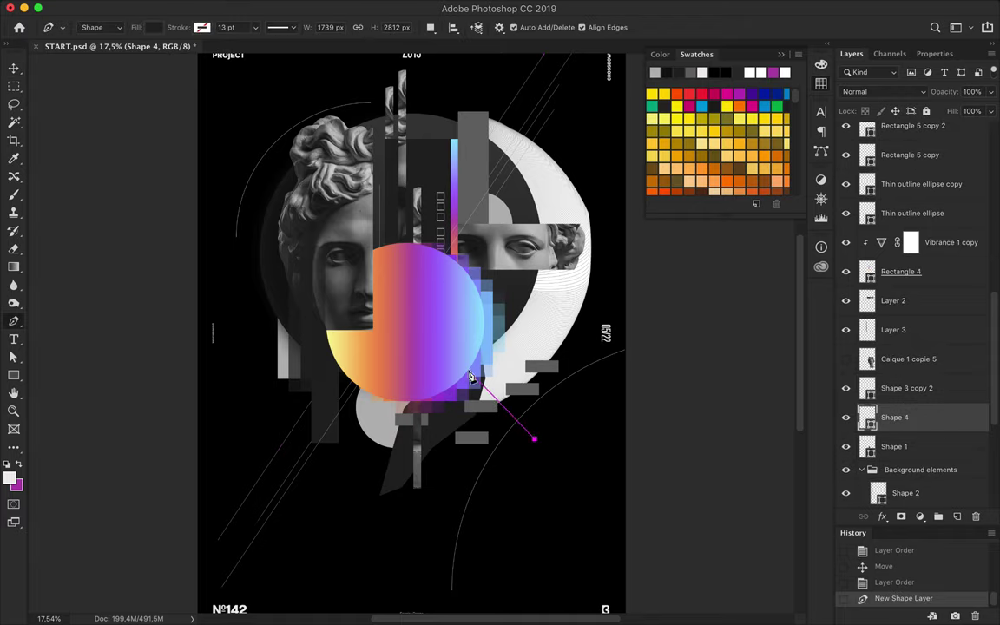
{"action": "key", "text": "a"}
{"action": "left_click", "coordinate": [206, 27]}
{"action": "left_click", "coordinate": [192, 54]}
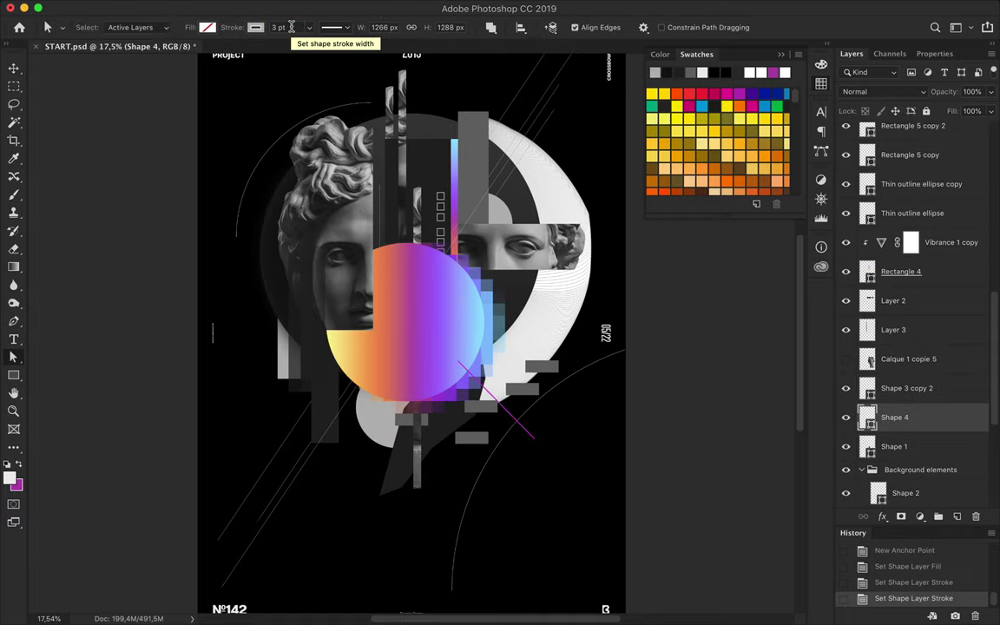
{"action": "key", "text": "v"}
{"action": "left_click", "coordinate": [488, 308], "text": "ctrl"}
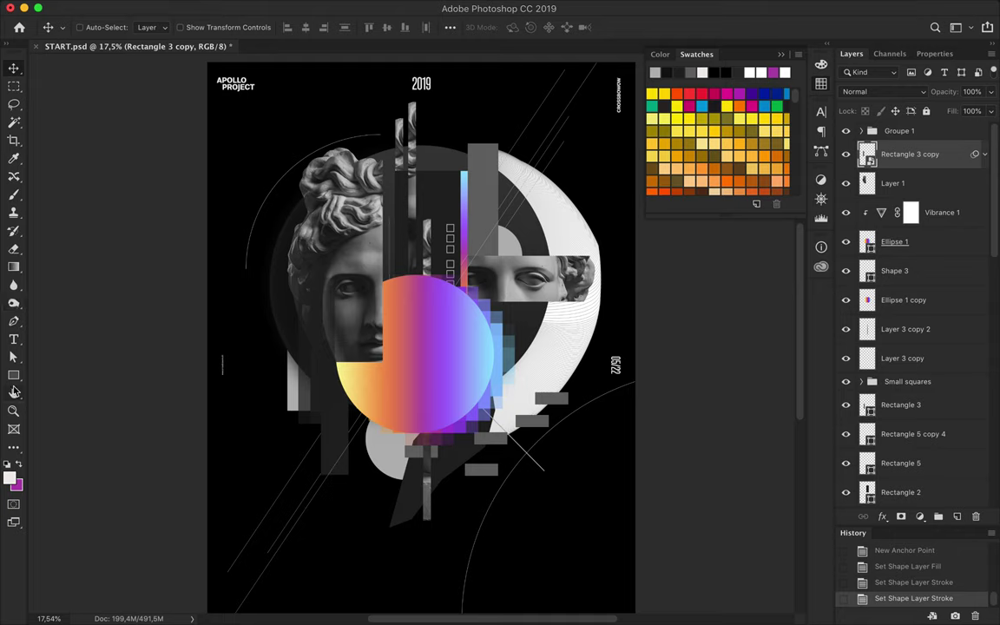
Duplicate the Small squares group, scale the copy down, and place it left of the bust.
{"action": "scroll", "coordinate": [513, 283], "scroll_direction": "up", "scroll_amount": 2}
{"action": "scroll", "coordinate": [514, 284], "scroll_direction": "up", "scroll_amount": 2}
{"action": "left_click", "coordinate": [469, 260], "text": "ctrl"}
{"action": "left_click_drag", "start_coordinate": [455, 267], "coordinate": [202, 392]}
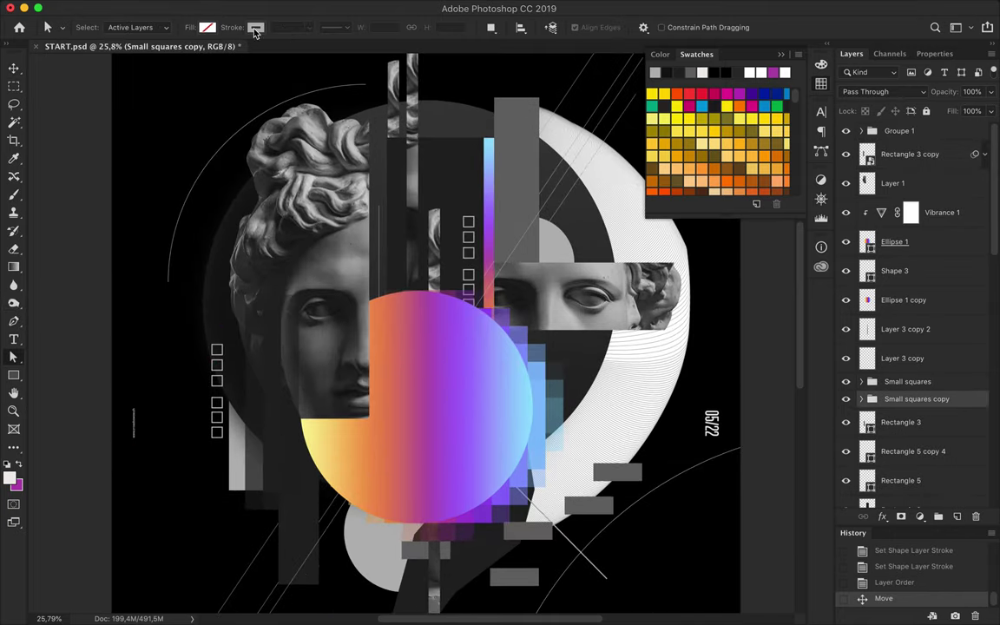
{"action": "left_click", "coordinate": [860, 399]}
{"action": "key", "text": "v"}
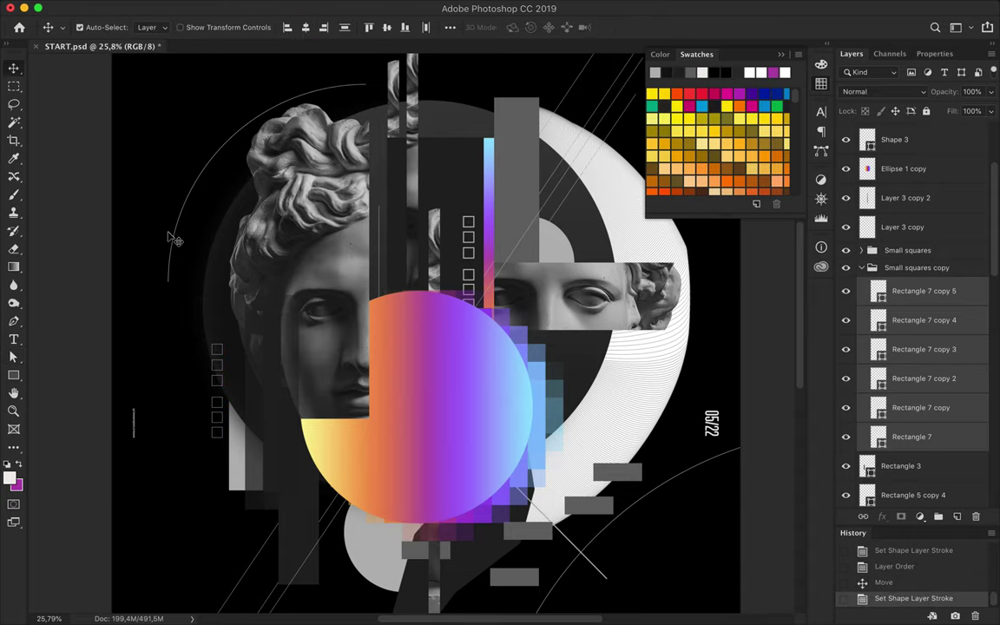
{"action": "left_click_drag", "start_coordinate": [218, 379], "coordinate": [217, 396]}
{"action": "key", "text": "Return"}
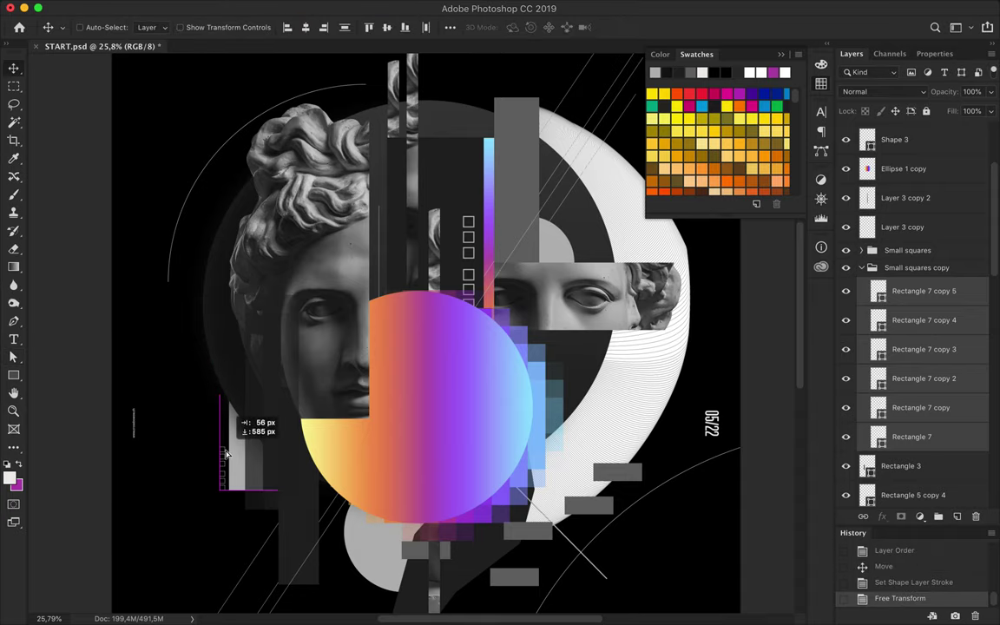
{"action": "left_click_drag", "start_coordinate": [225, 452], "coordinate": [225, 452]}
Nudge the short diagonal line Shape 4 slightly into place.
{"action": "scroll", "coordinate": [407, 355], "scroll_direction": "down", "scroll_amount": 3}
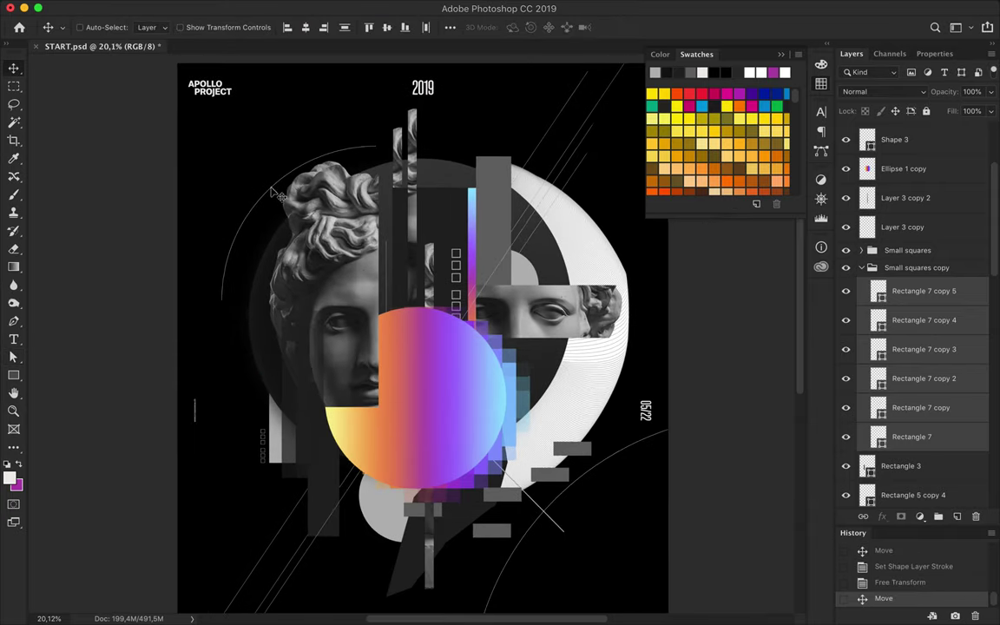
{"action": "left_click", "coordinate": [276, 193]}
{"action": "scroll", "coordinate": [926, 205], "scroll_direction": "up", "scroll_amount": 10}
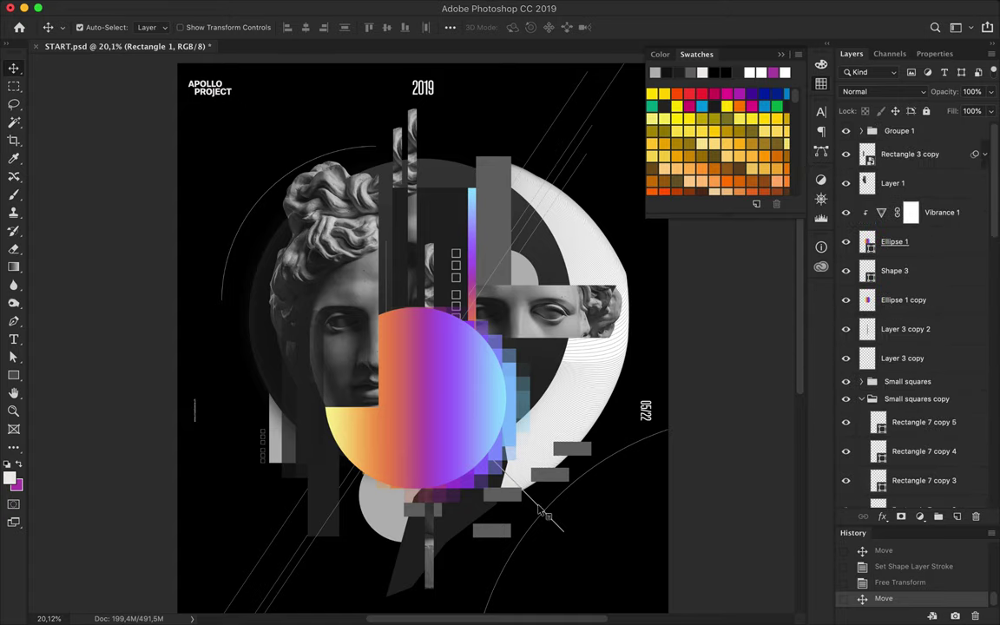
{"action": "left_click", "coordinate": [560, 528]}
{"action": "left_click_drag", "start_coordinate": [564, 527], "coordinate": [566, 528]}
{"action": "scroll", "coordinate": [568, 530], "scroll_direction": "down", "scroll_amount": 1}
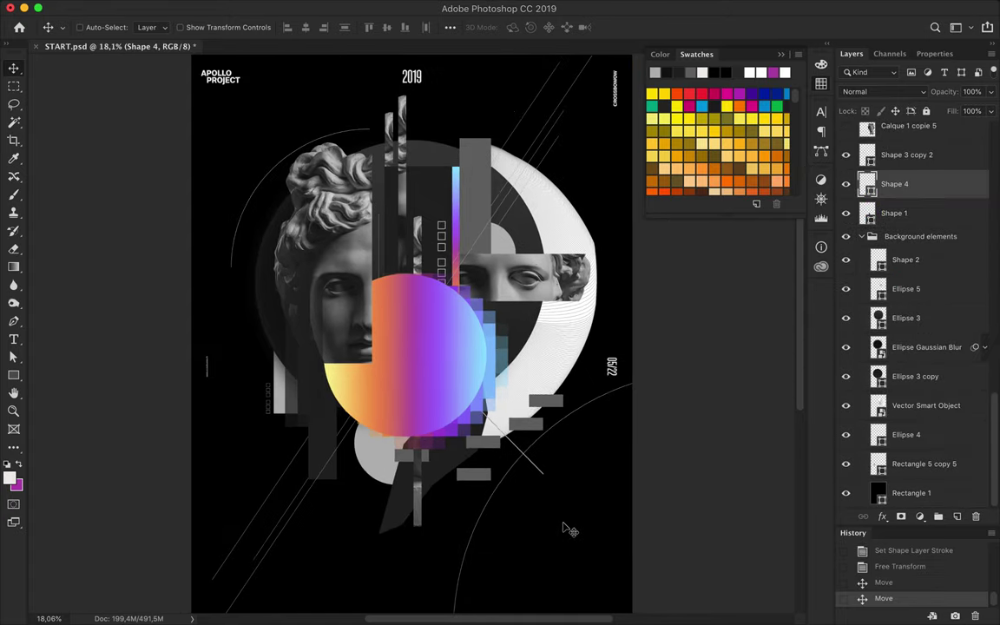
{"action": "key", "text": "super+Tab"}
Type APOLLO on the artboard in the Molde font and enlarge it.
{"action": "scroll", "coordinate": [446, 351], "scroll_direction": "up", "scroll_amount": 3}
{"action": "key", "text": "t"}
{"action": "left_click", "coordinate": [447, 400]}
{"action": "type", "text": "APOLLO"}
{"action": "left_click", "coordinate": [908, 145]}
{"action": "type", "text": "molde"}
{"action": "scroll", "coordinate": [886, 330], "scroll_direction": "down", "scroll_amount": 10}
{"action": "scroll", "coordinate": [886, 328], "scroll_direction": "down", "scroll_amount": 1}
{"action": "left_click", "coordinate": [846, 387]}
{"action": "left_click_drag", "start_coordinate": [230, 333], "coordinate": [439, 416]}
Fill APOLLO with a vertical -90° grey gradient, darker at the bottom, then shrink the window.
{"action": "left_click", "coordinate": [25, 578]}
{"action": "double_click", "coordinate": [27, 557]}
{"action": "key", "text": "Return"}
{"action": "key", "text": "period"}
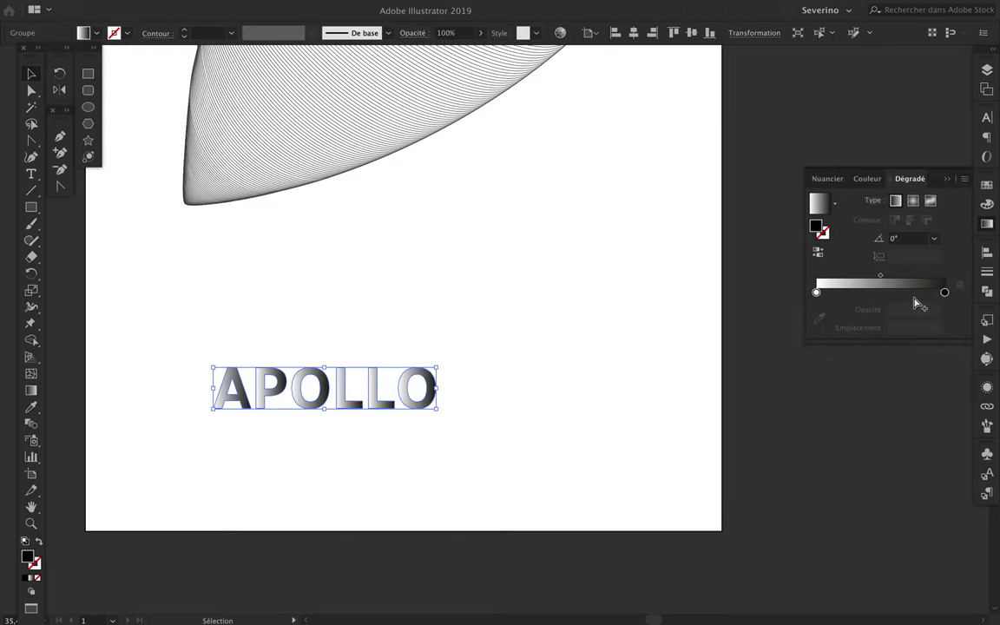
{"action": "key", "text": "g"}
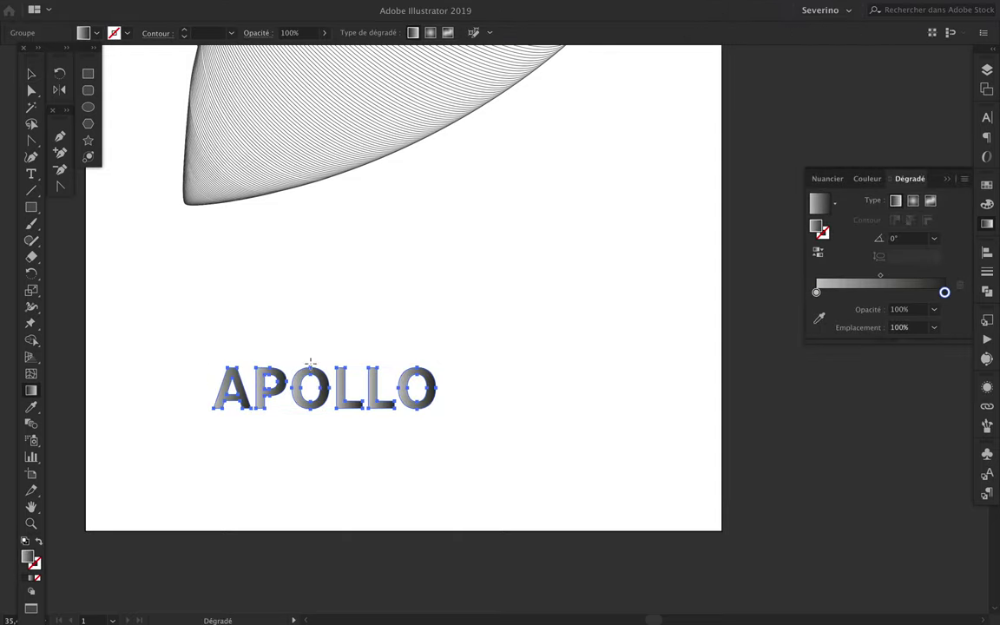
{"action": "left_click_drag", "start_coordinate": [313, 416], "coordinate": [335, 469]}
{"action": "key", "text": "v"}
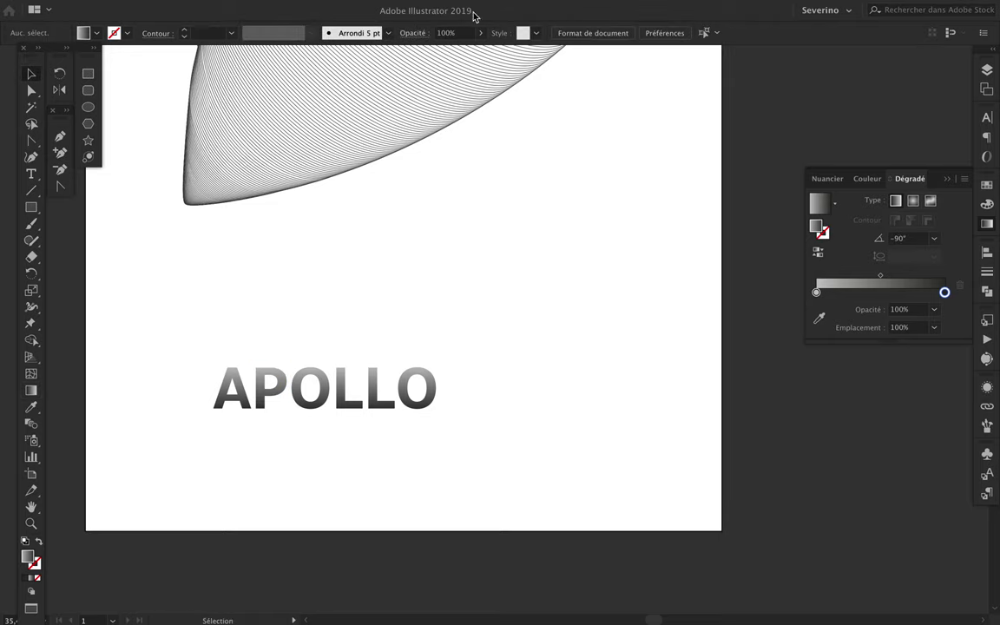
{"action": "double_click", "coordinate": [474, 16]}
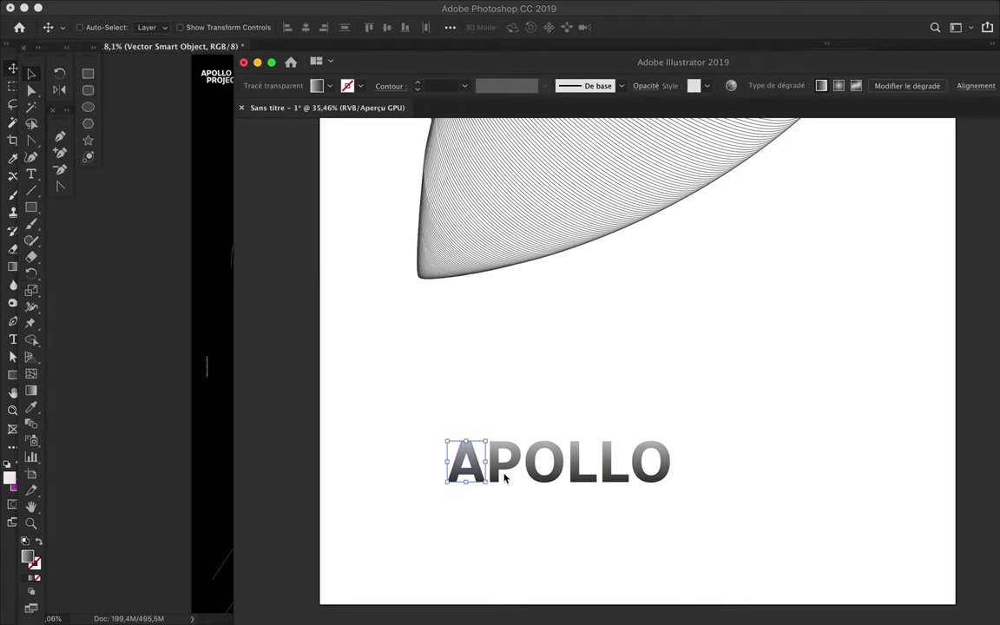
Drag the letter A and two more letters from Illustrator onto the Photoshop poster.
{"action": "mouse_move", "coordinate": [478, 477]}
{"action": "left_mouse_down"}
{"action": "mouse_move", "coordinate": [223, 267]}
{"action": "mouse_move", "coordinate": [434, 165]}
{"action": "left_mouse_up"}
{"action": "key", "text": "Return"}
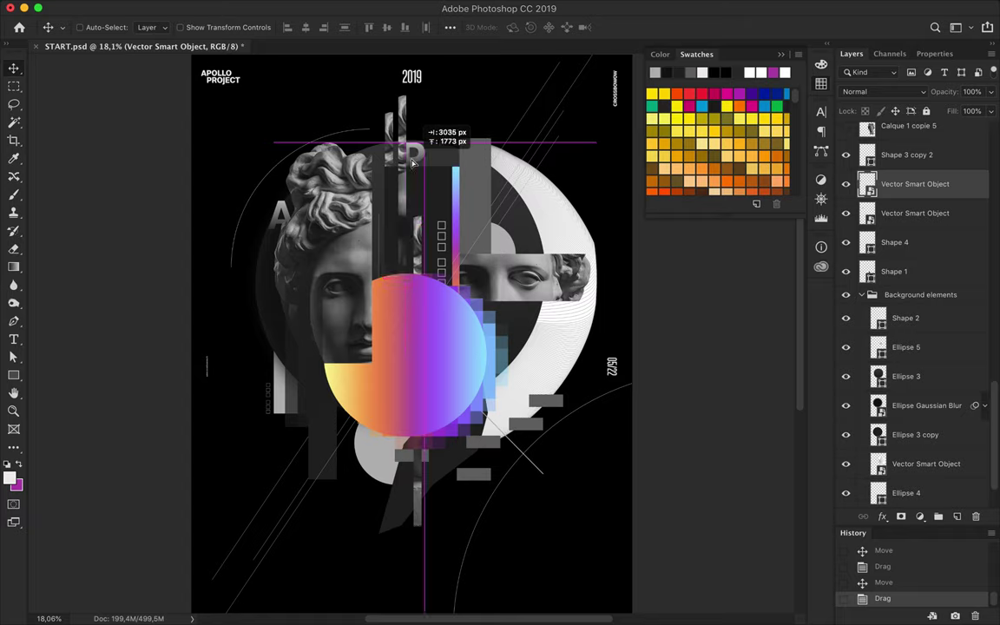
{"action": "mouse_move", "coordinate": [424, 512]}
{"action": "left_mouse_down"}
{"action": "mouse_move", "coordinate": [200, 295]}
{"action": "mouse_move", "coordinate": [547, 248]}
{"action": "left_mouse_up"}
{"action": "key", "text": "Return"}
{"action": "left_click", "coordinate": [446, 605]}
{"action": "left_click_drag", "start_coordinate": [538, 462], "coordinate": [280, 401]}
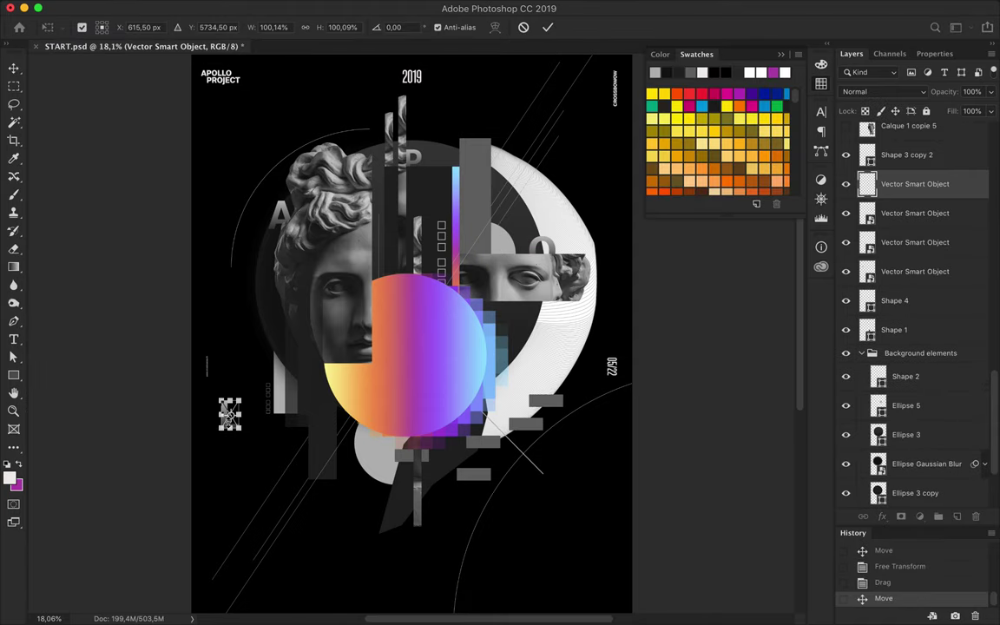
Bring over further letters including O, reposition the APOLLO copy, and raise a letter layer.
{"action": "left_click", "coordinate": [518, 602]}
{"action": "left_click_drag", "start_coordinate": [603, 462], "coordinate": [523, 377]}
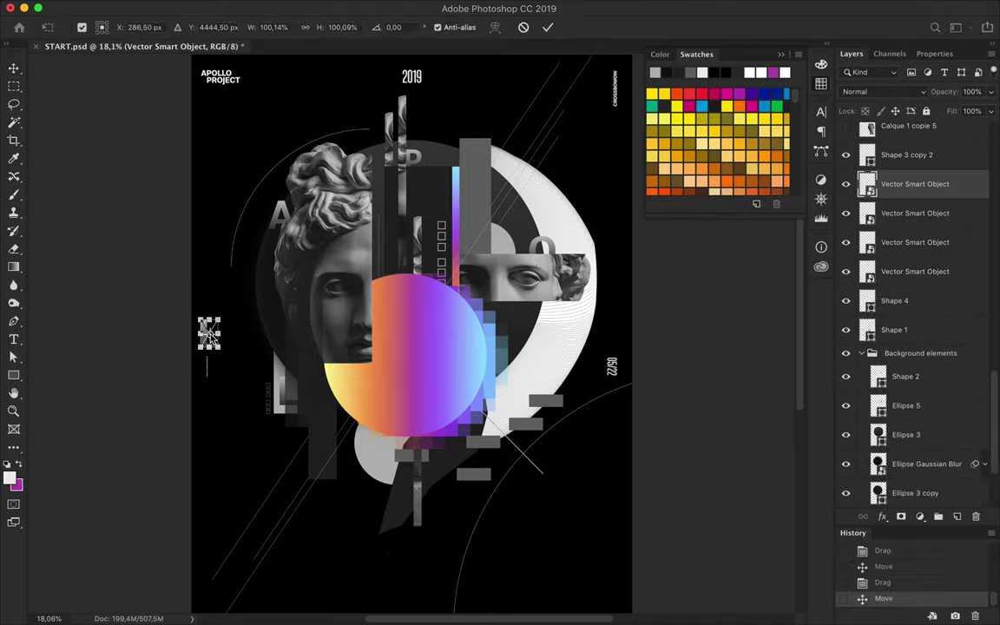
{"action": "left_click", "coordinate": [518, 603]}
{"action": "left_click_drag", "start_coordinate": [696, 469], "coordinate": [235, 314]}
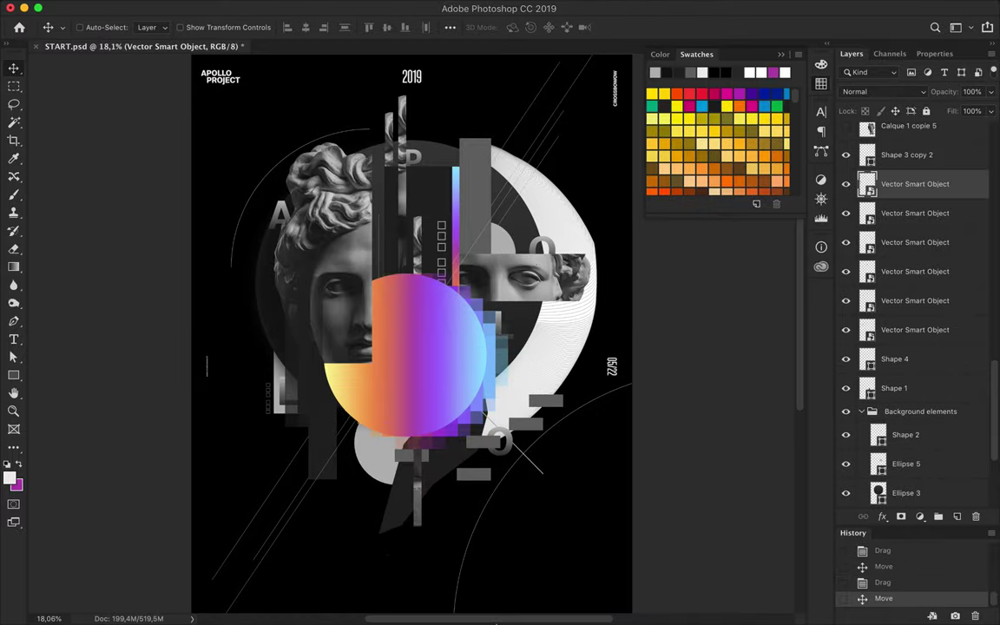
{"action": "left_click", "coordinate": [518, 603]}
{"action": "left_click_drag", "start_coordinate": [332, 390], "coordinate": [794, 22]}
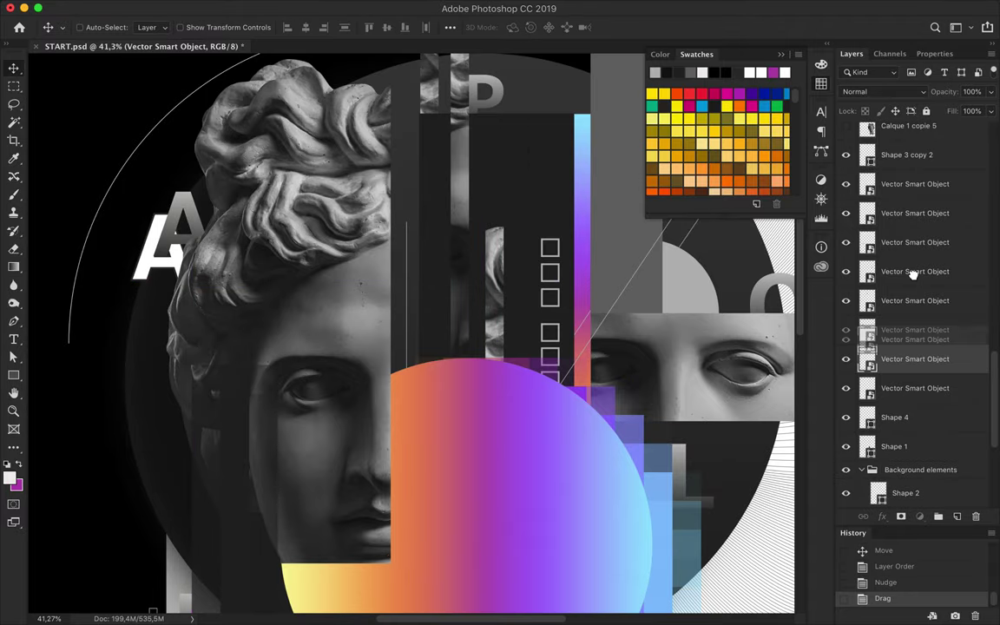
{"action": "left_click_drag", "start_coordinate": [915, 272], "coordinate": [885, 175]}
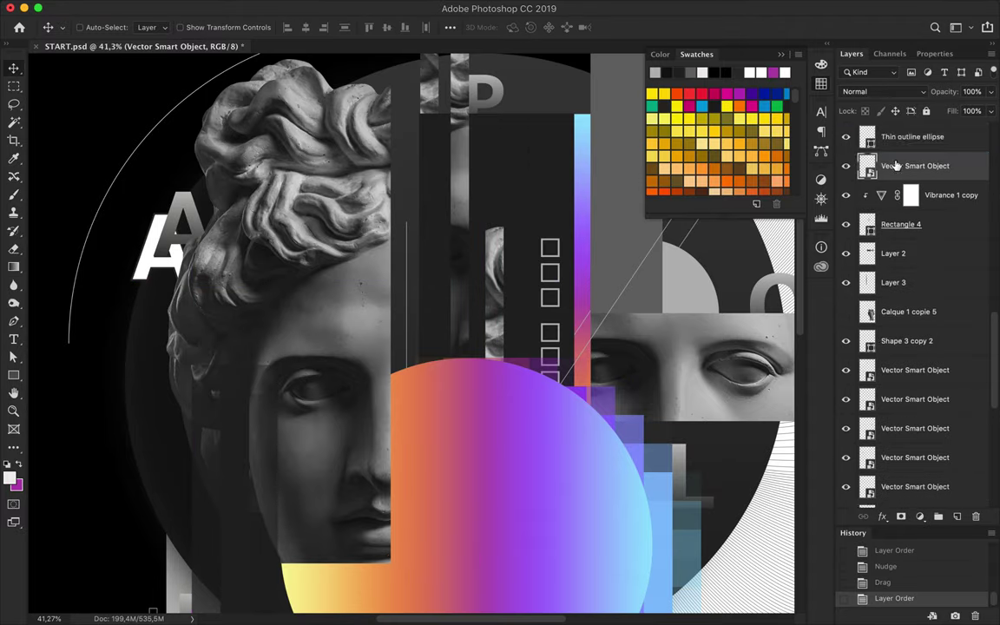
Place the white P near the poster's top and a white L, raising the L layer twice.
{"action": "left_click_drag", "start_coordinate": [508, 156], "coordinate": [557, 122]}
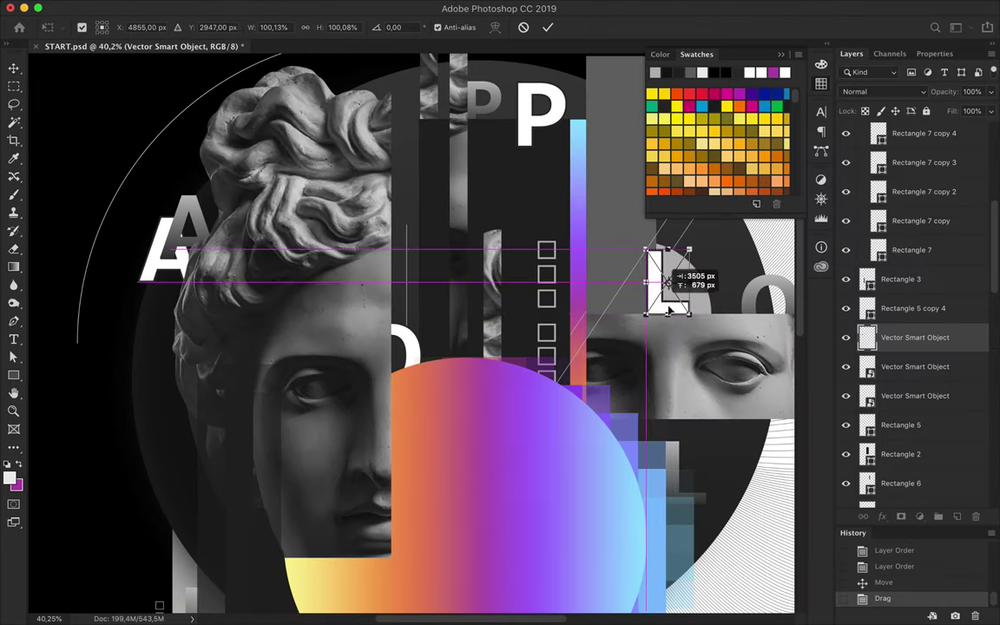
{"action": "left_click_drag", "start_coordinate": [607, 291], "coordinate": [671, 316]}
{"action": "key", "text": "ctrl+bracketright"}
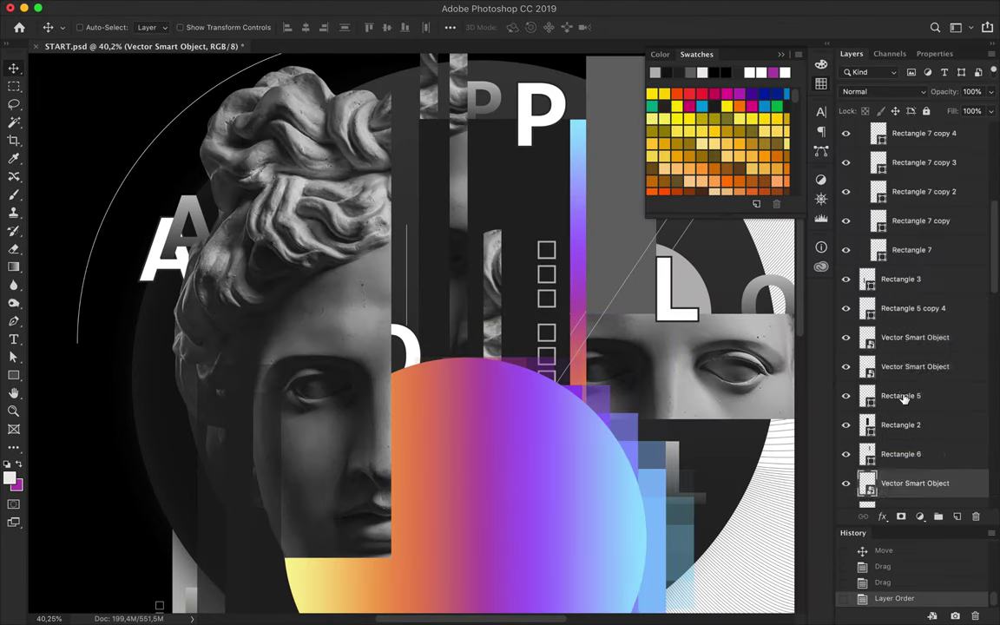
{"action": "key", "text": "ctrl+bracketright"}
{"action": "key", "text": "ctrl+bracketright"}
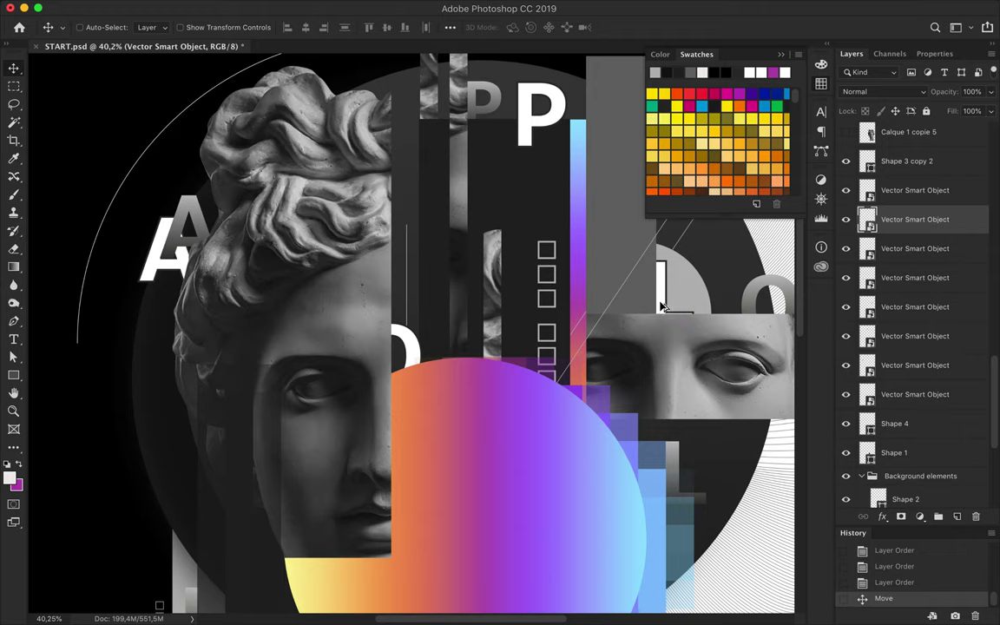
Duplicate the white L lower on the poster and stack the copy below Shape 4.
{"action": "left_click_drag", "start_coordinate": [664, 308], "coordinate": [684, 496]}
{"action": "double_click", "coordinate": [899, 227]}
{"action": "key", "text": "Escape"}
{"action": "left_click_drag", "start_coordinate": [899, 228], "coordinate": [911, 486]}
{"action": "left_click_drag", "start_coordinate": [694, 476], "coordinate": [694, 467]}
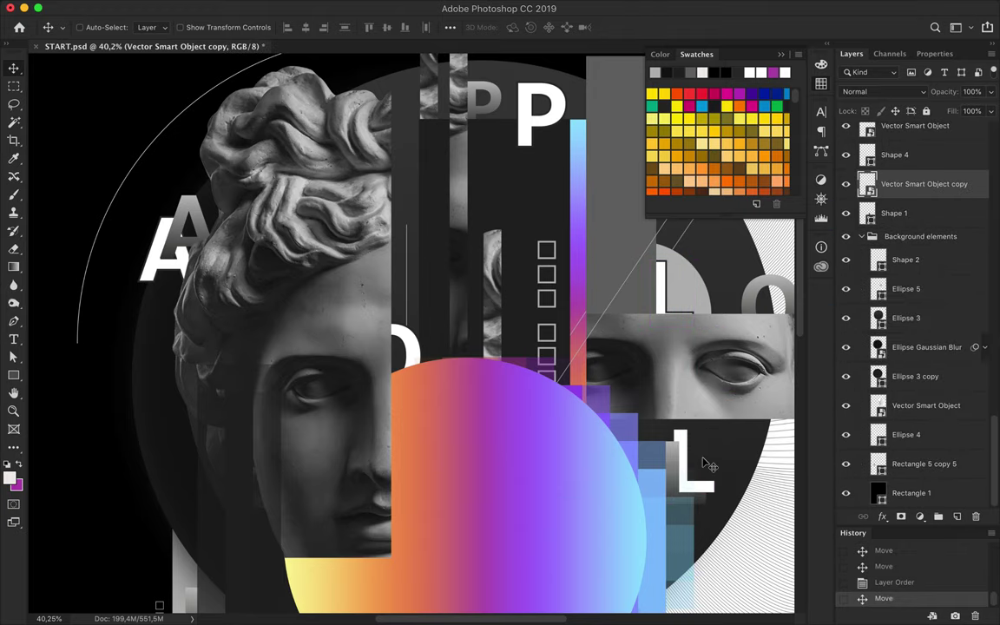
{"action": "scroll", "coordinate": [568, 388], "scroll_direction": "down", "scroll_amount": 3}
Move another letter copy down-left and resize it and the letter A.
{"action": "left_click_drag", "start_coordinate": [462, 230], "coordinate": [322, 555]}
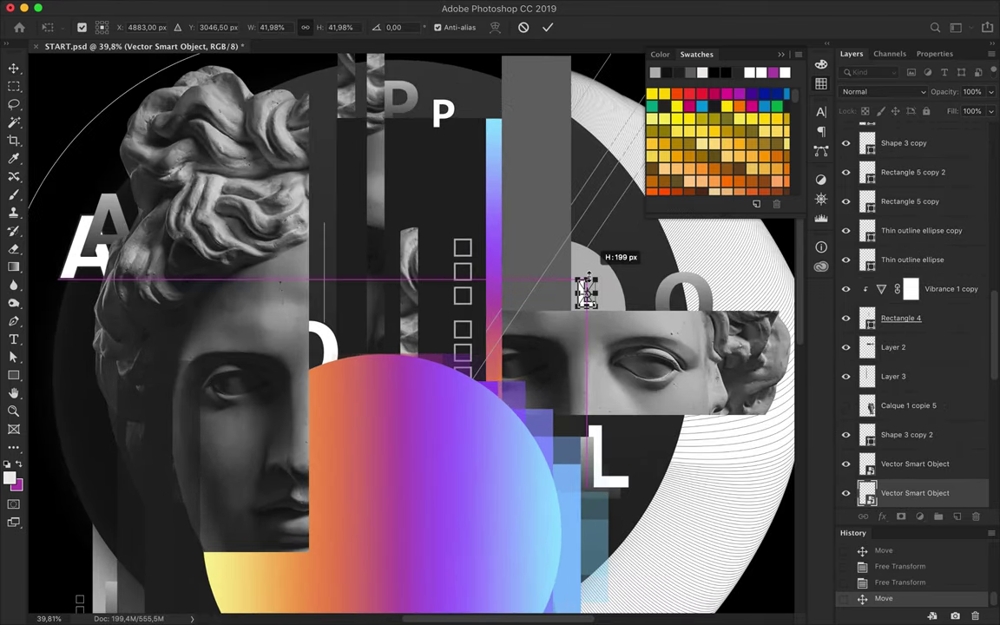
{"action": "key", "text": "Return"}
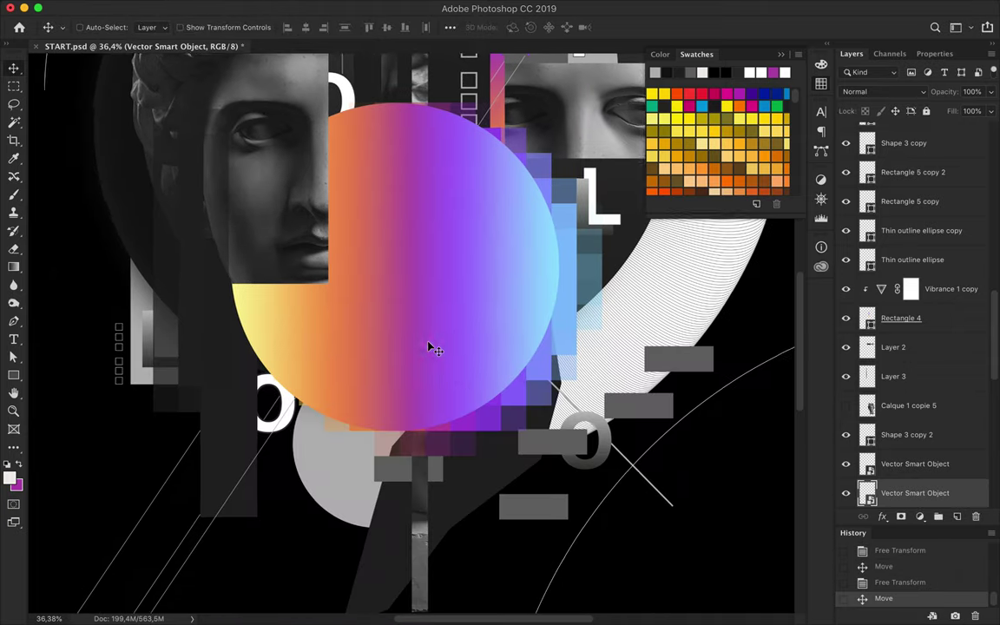
{"action": "key", "text": "Return"}
{"action": "key", "text": "ctrl+0"}
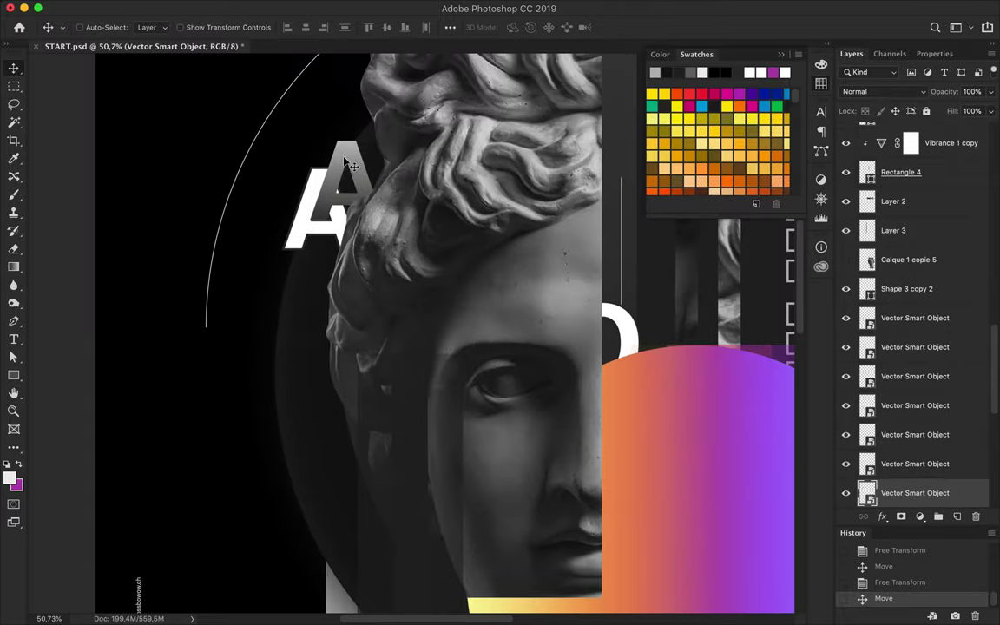
{"action": "key", "text": "ctrl+t"}
{"action": "key", "text": "Return"}
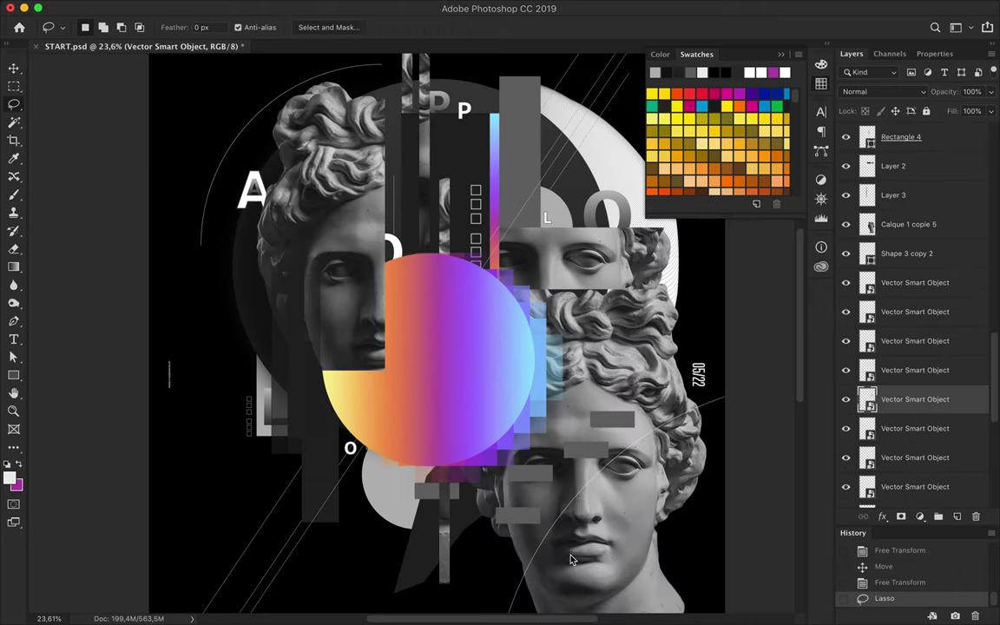
Paste a copied bust piece as a new layer and position it near the top.
{"action": "key", "text": "ctrl+c"}
{"action": "key", "text": "Return"}
{"action": "key", "text": "ctrl+v"}
{"action": "left_click_drag", "start_coordinate": [894, 224], "coordinate": [903, 149]}
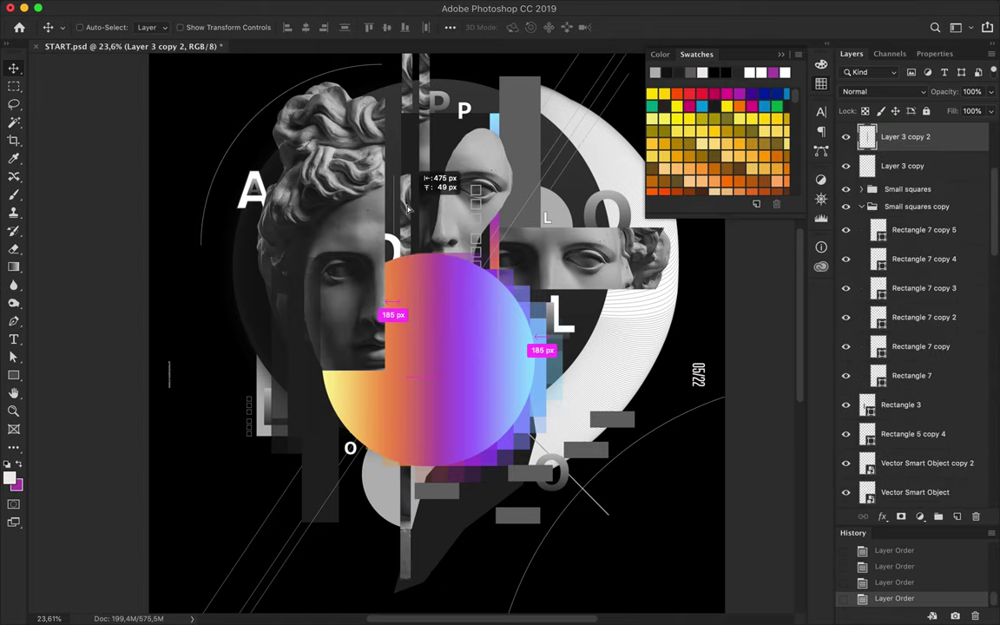
Lasso a piece of the bust and paste it as a new fragment layer.
{"action": "left_click_drag", "start_coordinate": [408, 208], "coordinate": [457, 212]}
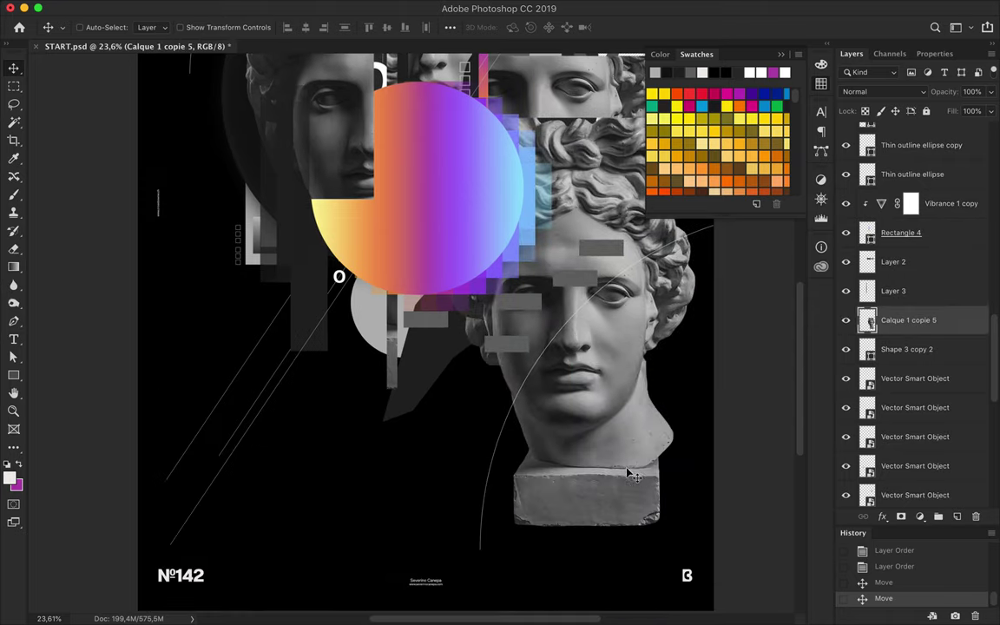
{"action": "key", "text": "l"}
{"action": "mouse_move", "coordinate": [521, 434]}
{"action": "left_mouse_down"}
{"action": "mouse_move", "coordinate": [555, 542]}
{"action": "mouse_move", "coordinate": [338, 364]}
{"action": "left_mouse_up"}
{"action": "key", "text": "ctrl+c"}
{"action": "key", "text": "ctrl+v"}
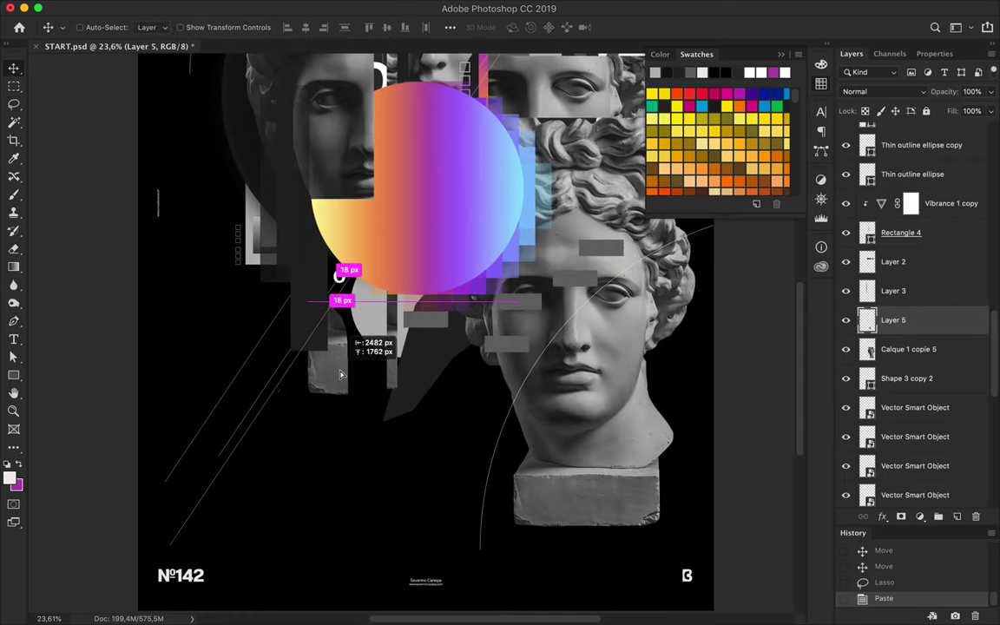
{"action": "mouse_move", "coordinate": [504, 509]}
{"action": "left_mouse_down"}
{"action": "mouse_move", "coordinate": [638, 495]}
{"action": "mouse_move", "coordinate": [512, 521]}
{"action": "left_mouse_up"}
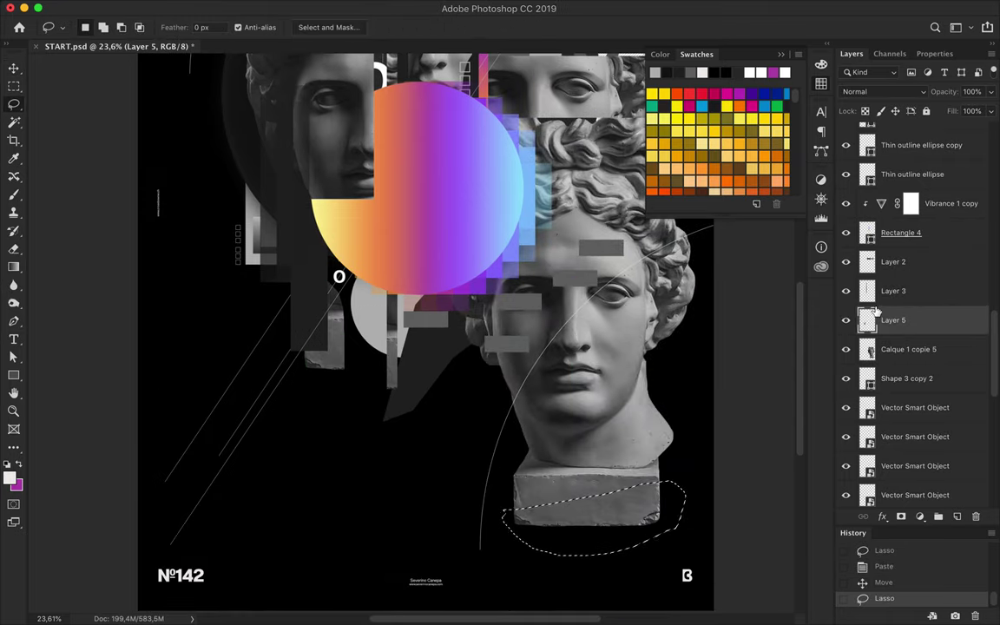
Paste a second bust fragment and move it up beside the gradient circle.
{"action": "key", "text": "ctrl+c"}
{"action": "key", "text": "ctrl+v"}
{"action": "key", "text": "v"}
{"action": "mouse_move", "coordinate": [556, 494]}
{"action": "left_mouse_down"}
{"action": "mouse_move", "coordinate": [512, 289]}
{"action": "mouse_move", "coordinate": [599, 165]}
{"action": "left_mouse_up"}
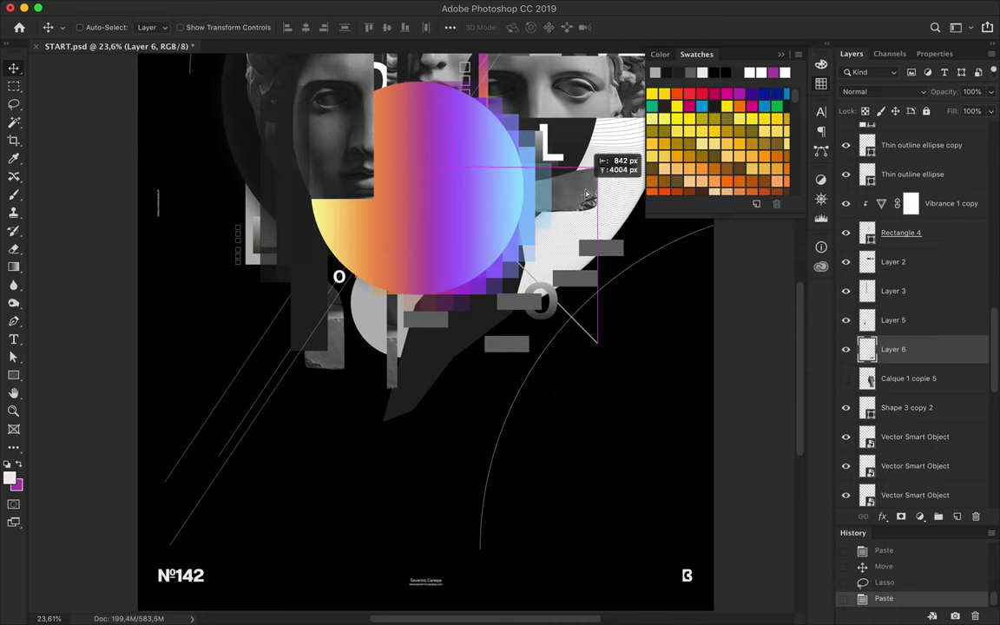
Set the head copy left of the bust in Background elements and reposition the Layer 3 copy strip.
{"action": "scroll", "coordinate": [600, 174], "scroll_direction": "down", "scroll_amount": 2}
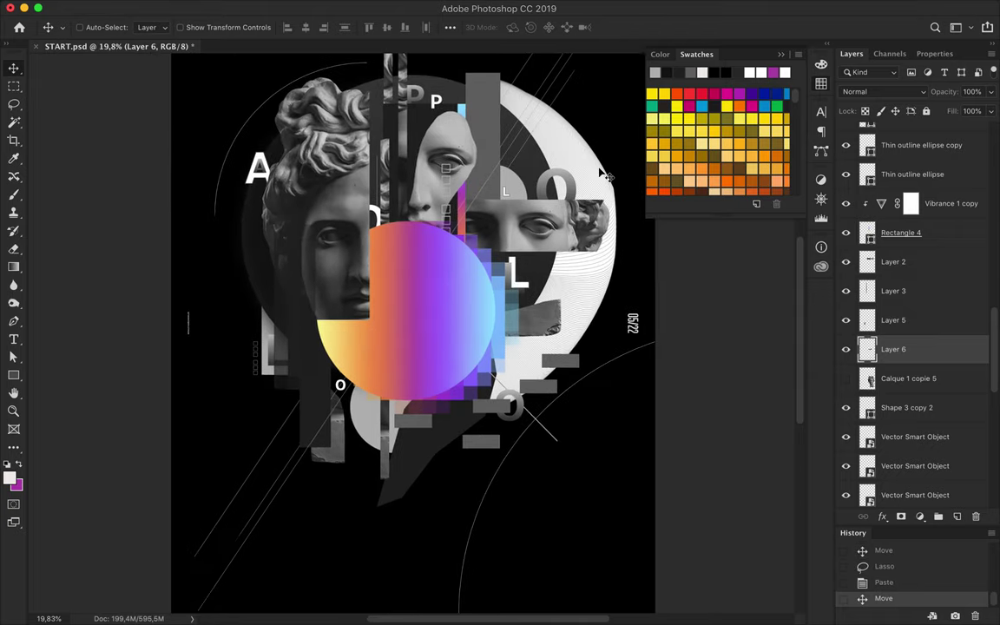
{"action": "left_click_drag", "start_coordinate": [286, 208], "coordinate": [280, 214]}
{"action": "left_click_drag", "start_coordinate": [911, 143], "coordinate": [913, 397]}
{"action": "left_click_drag", "start_coordinate": [260, 261], "coordinate": [413, 113]}
{"action": "scroll", "coordinate": [586, 227], "scroll_direction": "down", "scroll_amount": 2}
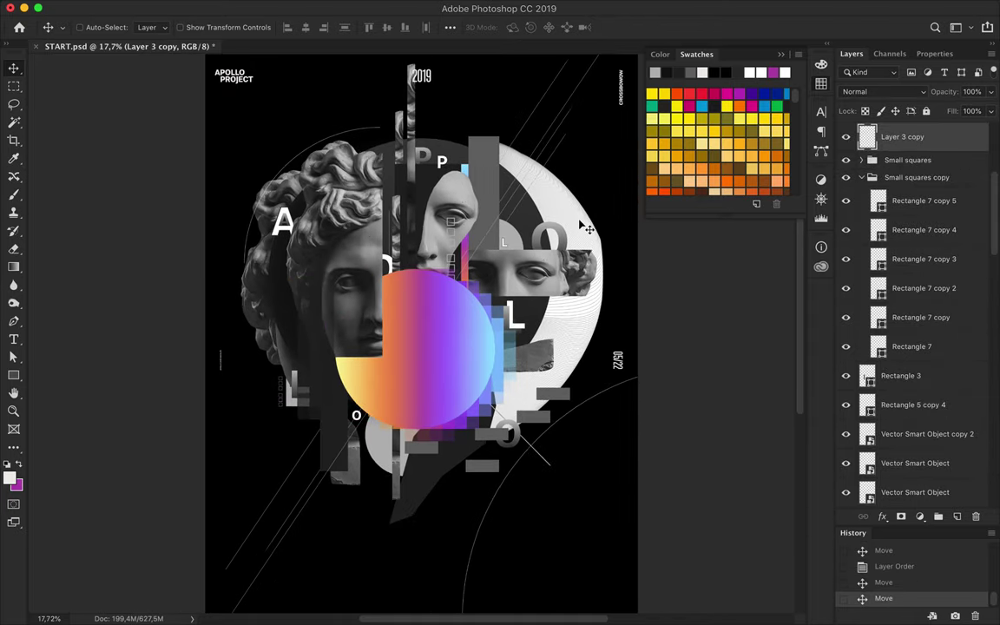